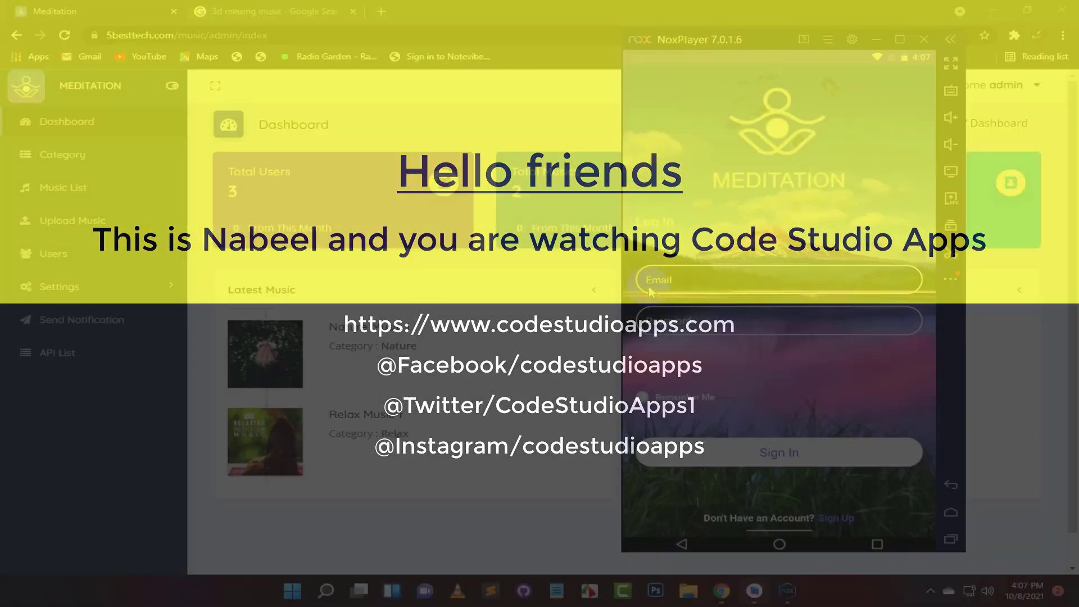
# Step: Open the Meditation app's Sign Up form and enter a name, e-mail, password and phone number
pyautogui.click(649, 290)
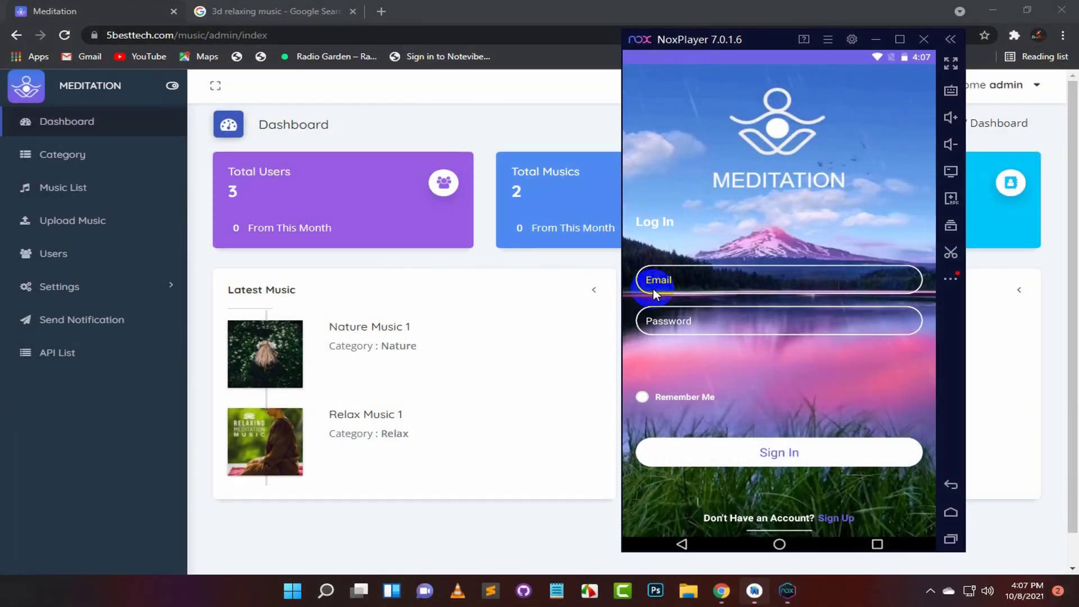
pyautogui.click(835, 518)
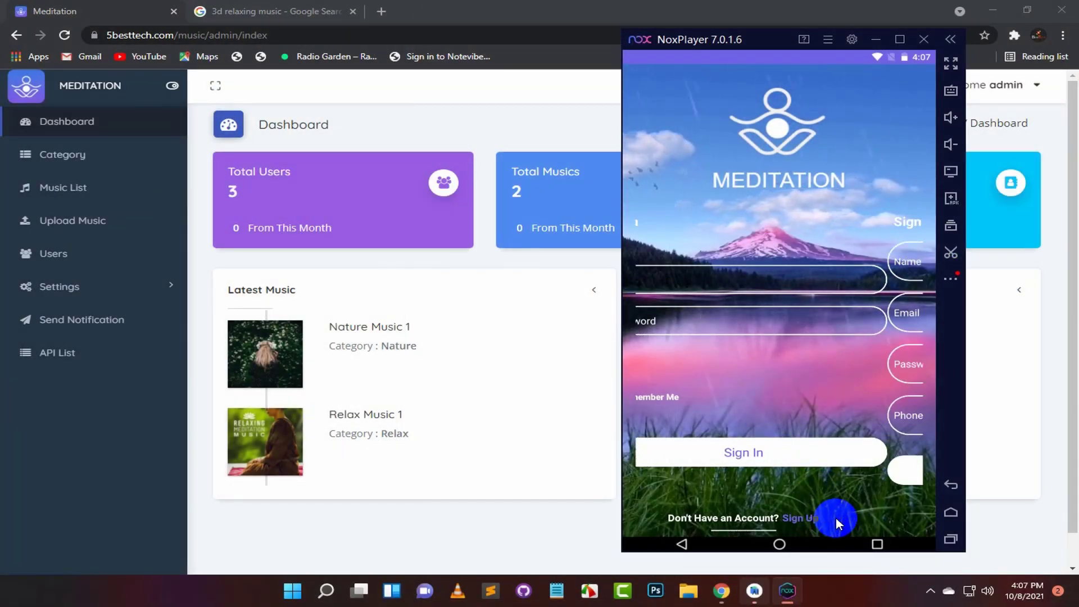
pyautogui.click(693, 264)
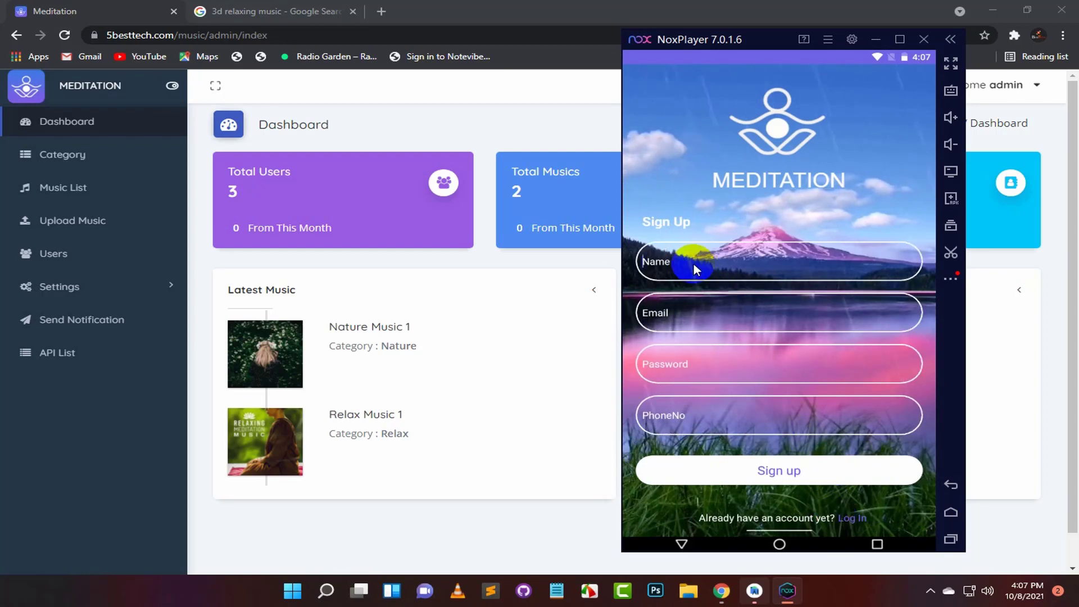
pyautogui.write('code stu')
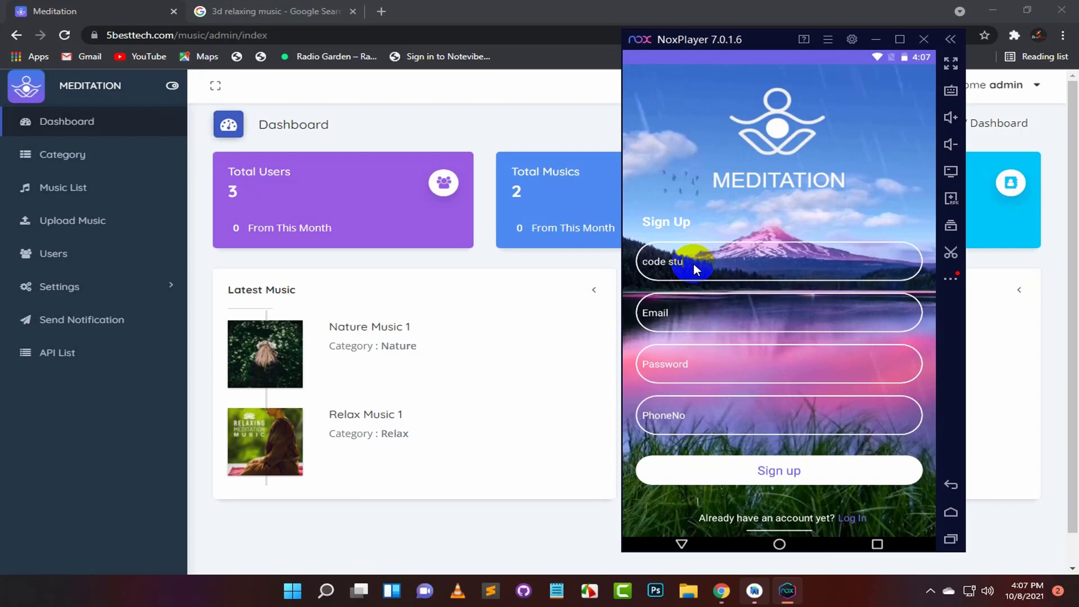
pyautogui.write('dio apps')
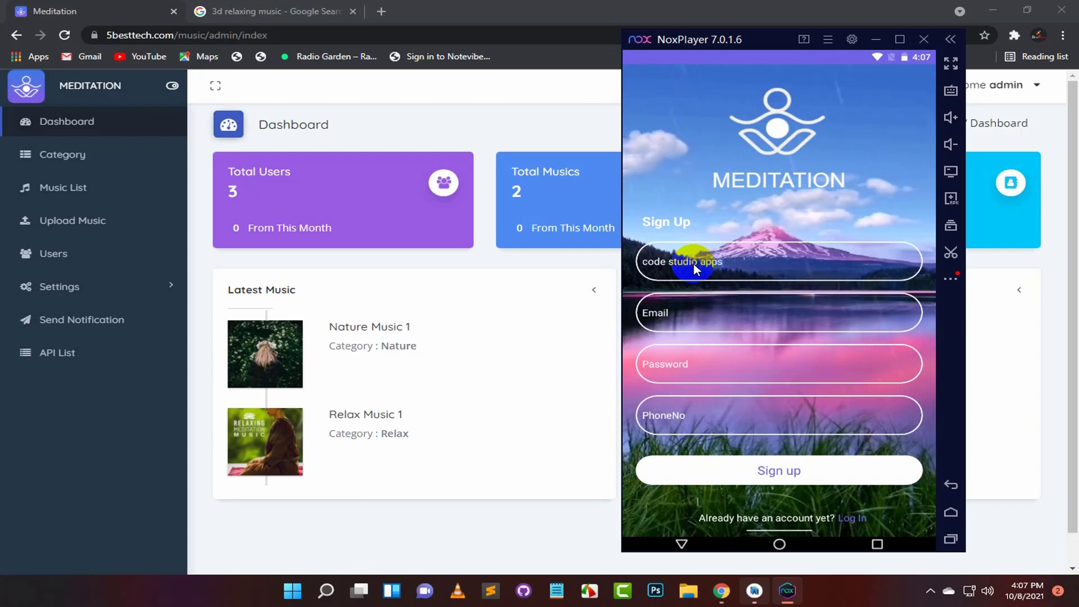
pyautogui.click(701, 313)
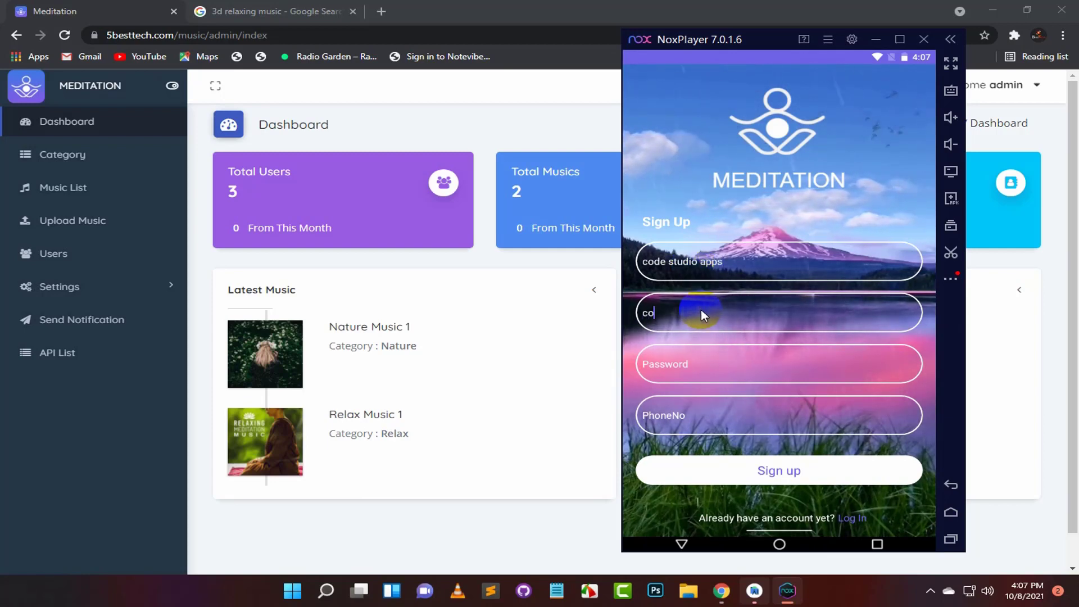
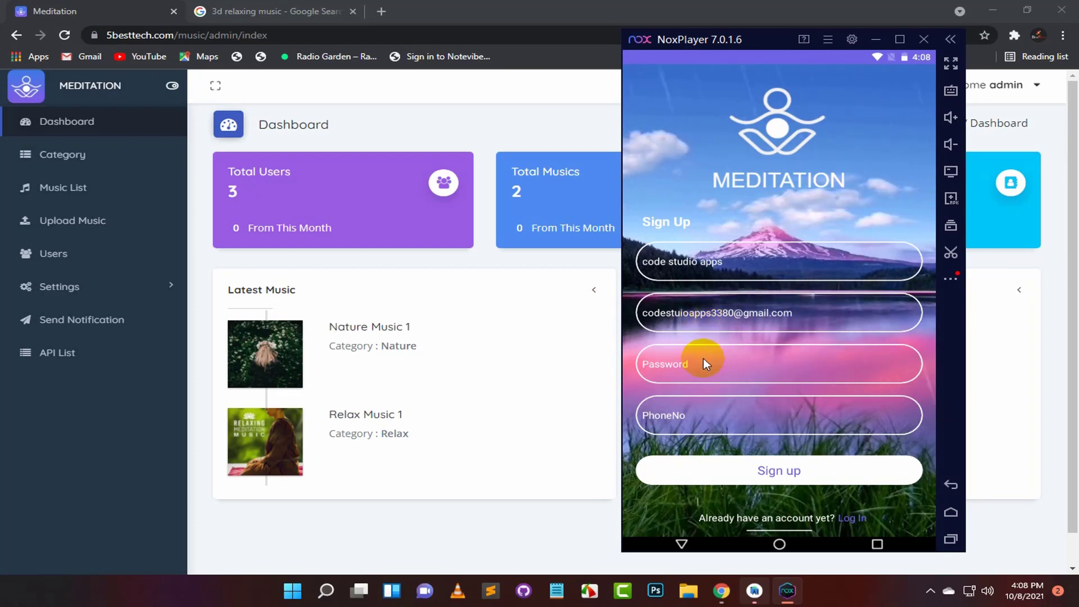
pyautogui.click(704, 362)
pyautogui.write('********v')
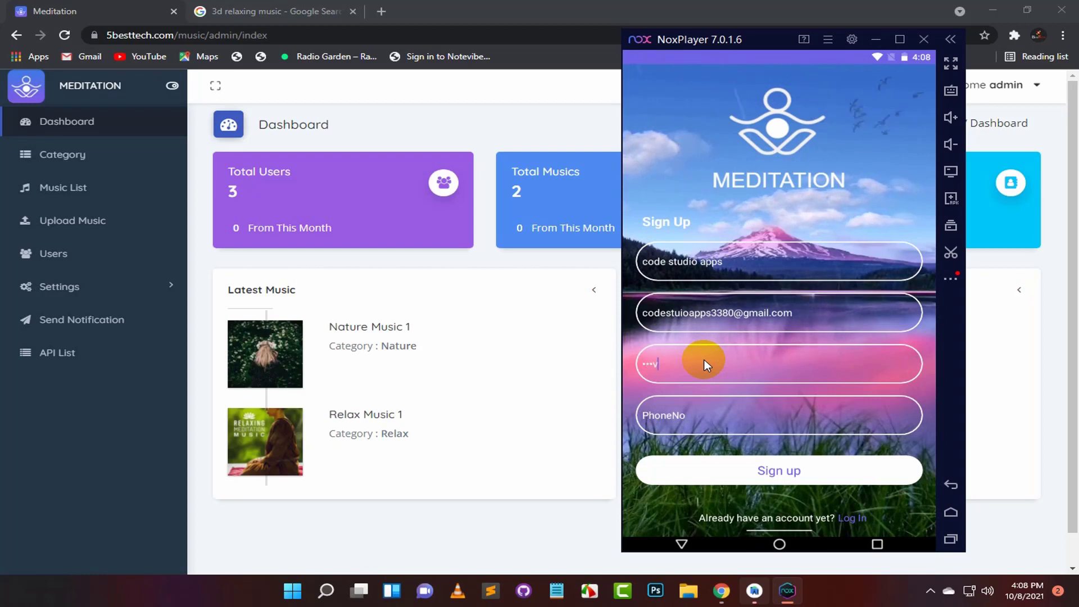
pyautogui.write('*')
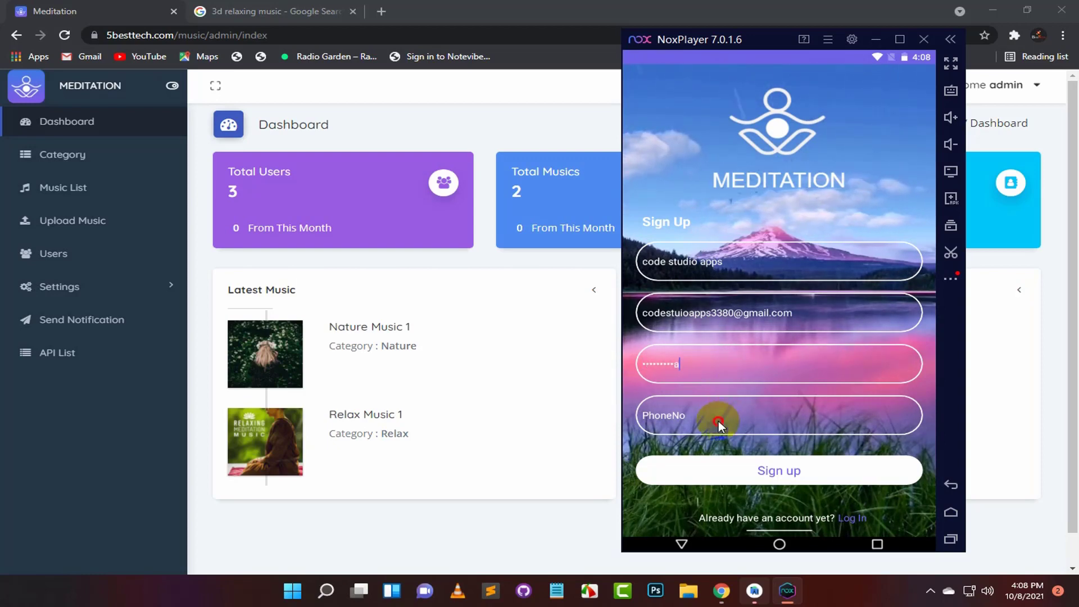
pyautogui.click(689, 415)
pyautogui.write('555222')
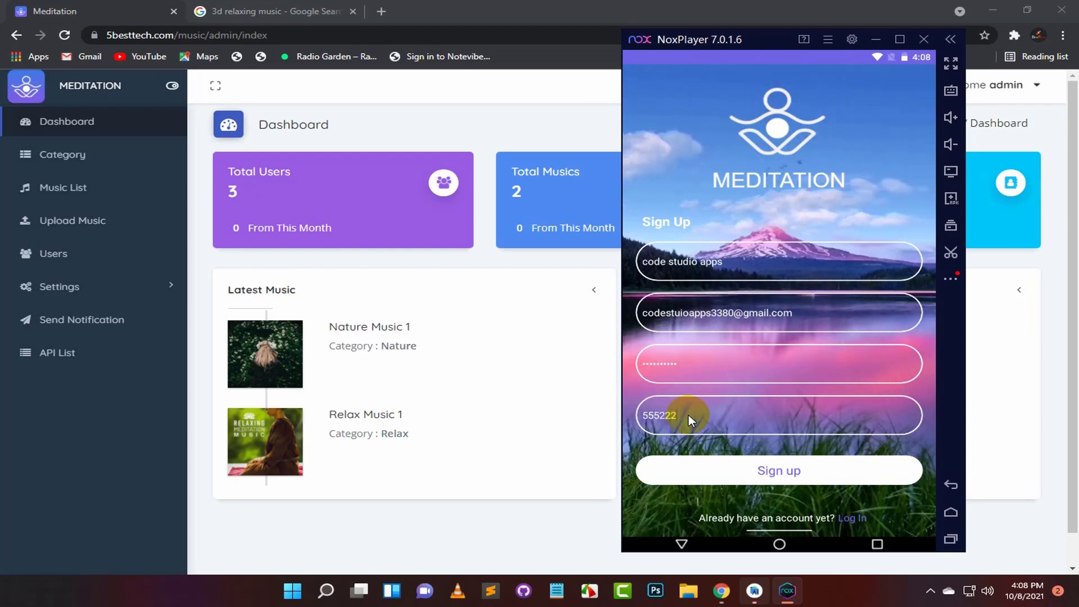
pyautogui.write('33333222')
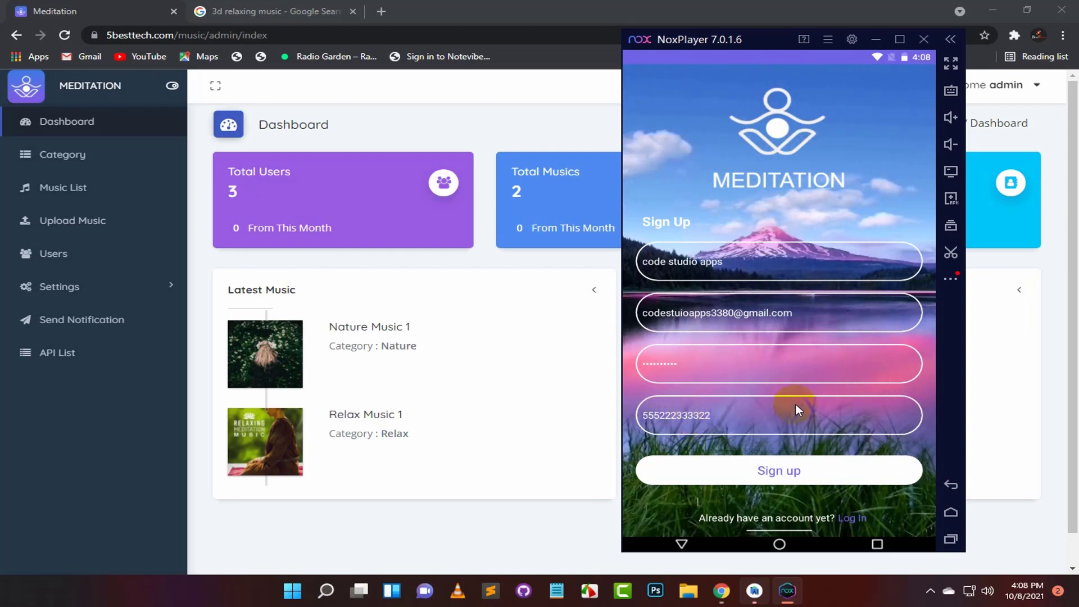
# Step: Submit the sign-up form and step through the introductory tutorial to the home screen
pyautogui.click(769, 469)
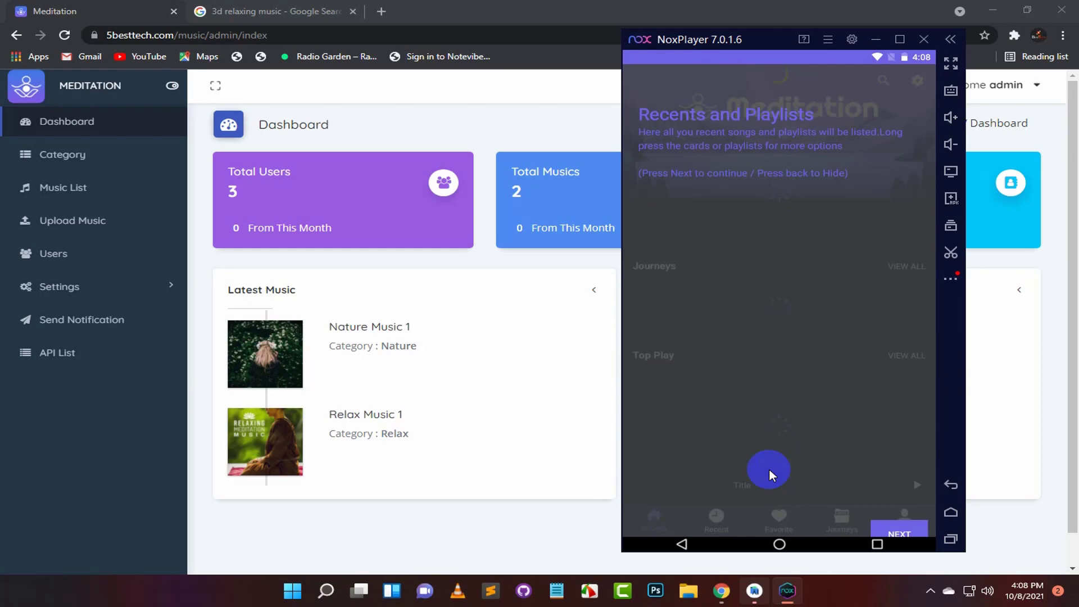
pyautogui.click(898, 533)
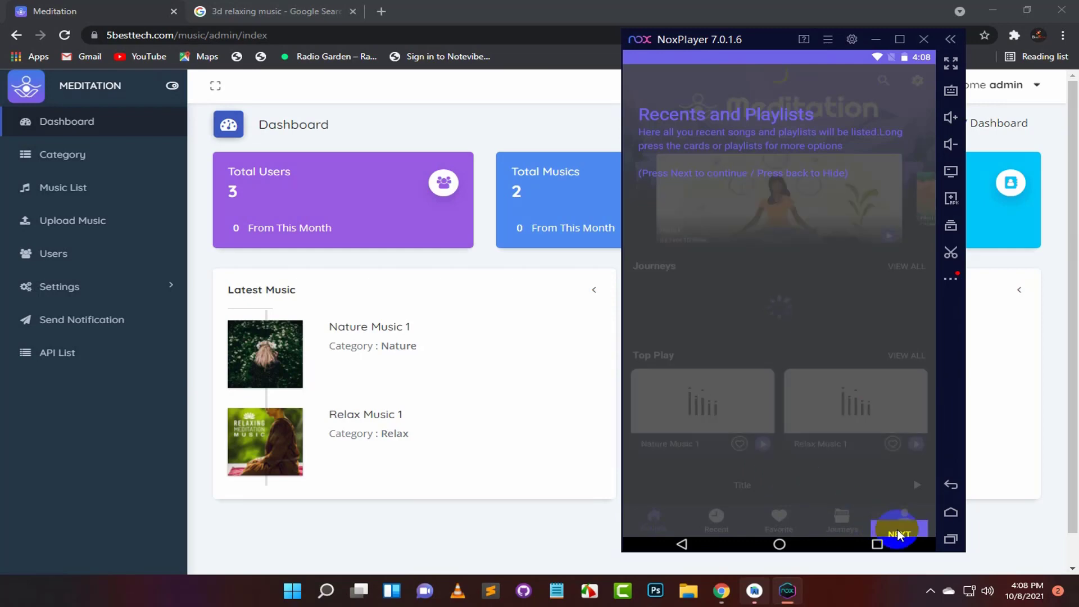
pyautogui.click(897, 533)
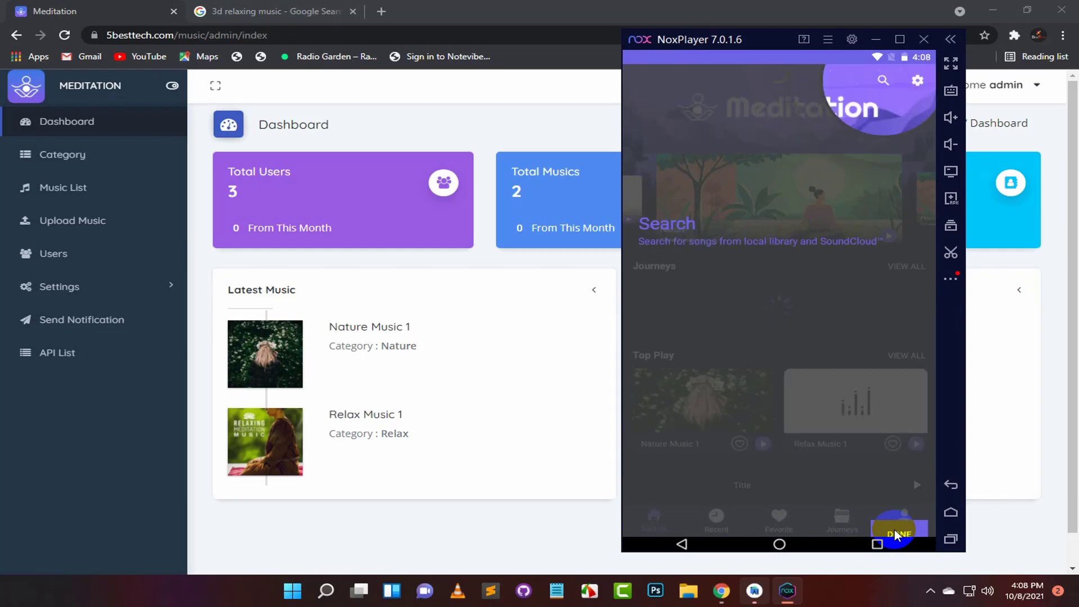
pyautogui.click(897, 533)
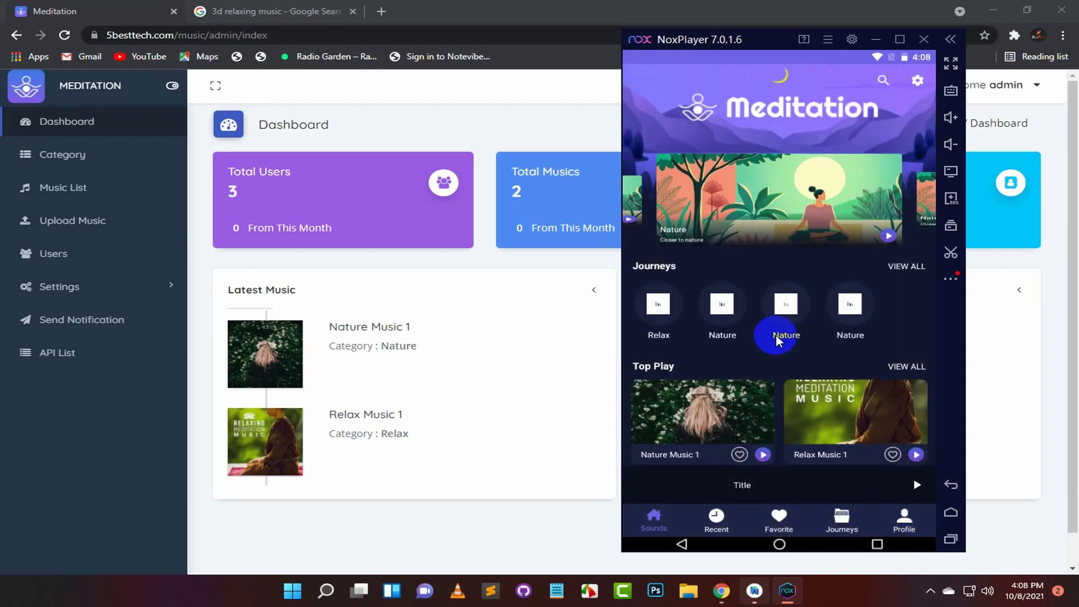
# Step: Open the Nature journey, then return to the Meditation home screen
pyautogui.moveTo(800, 388); pyautogui.dragTo(814, 352)
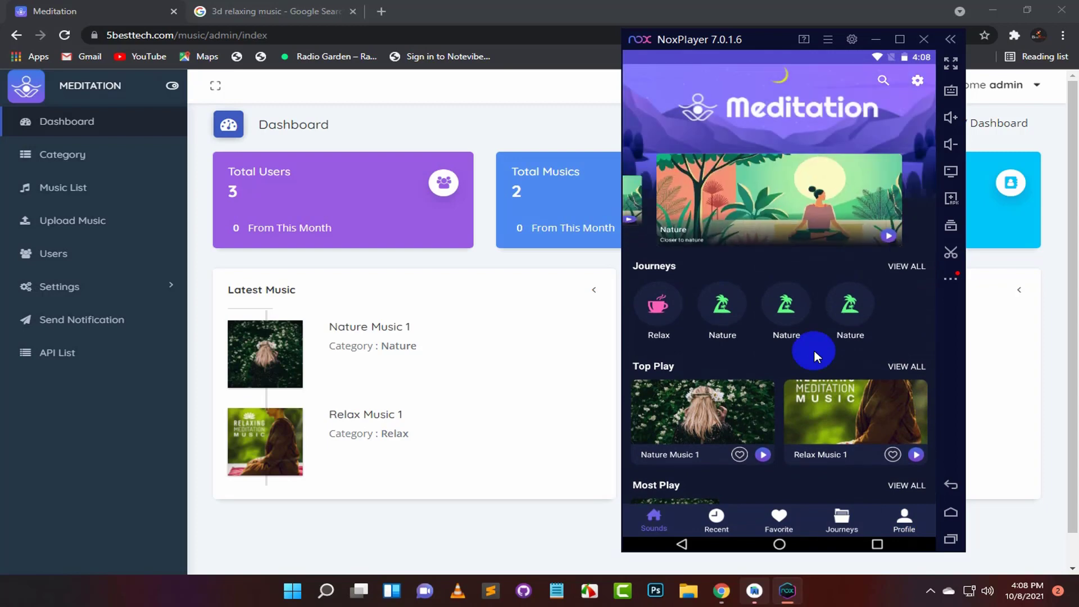
pyautogui.click(737, 308)
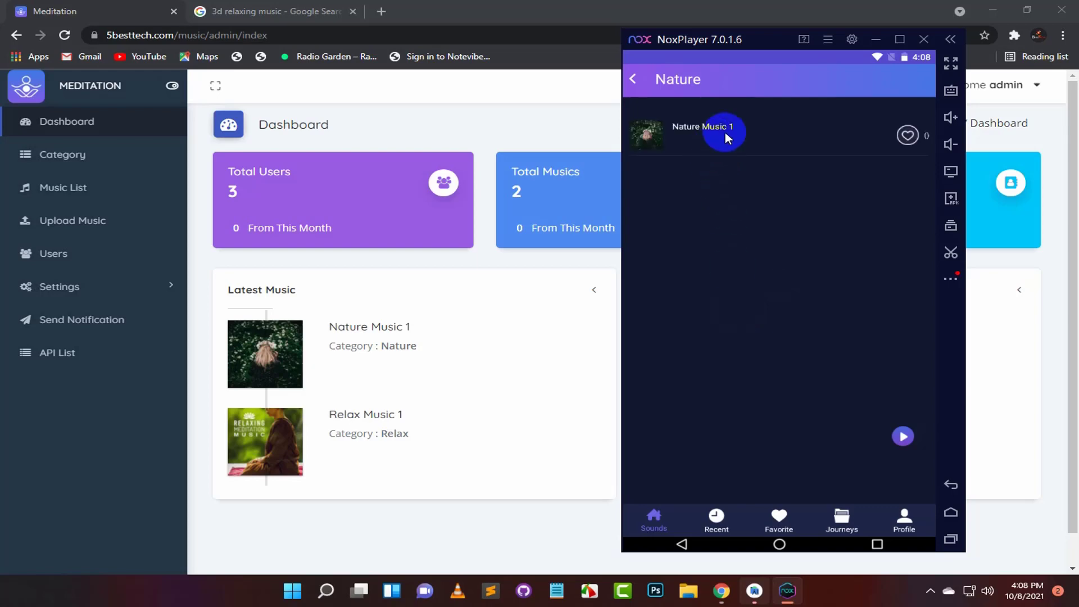
pyautogui.click(637, 84)
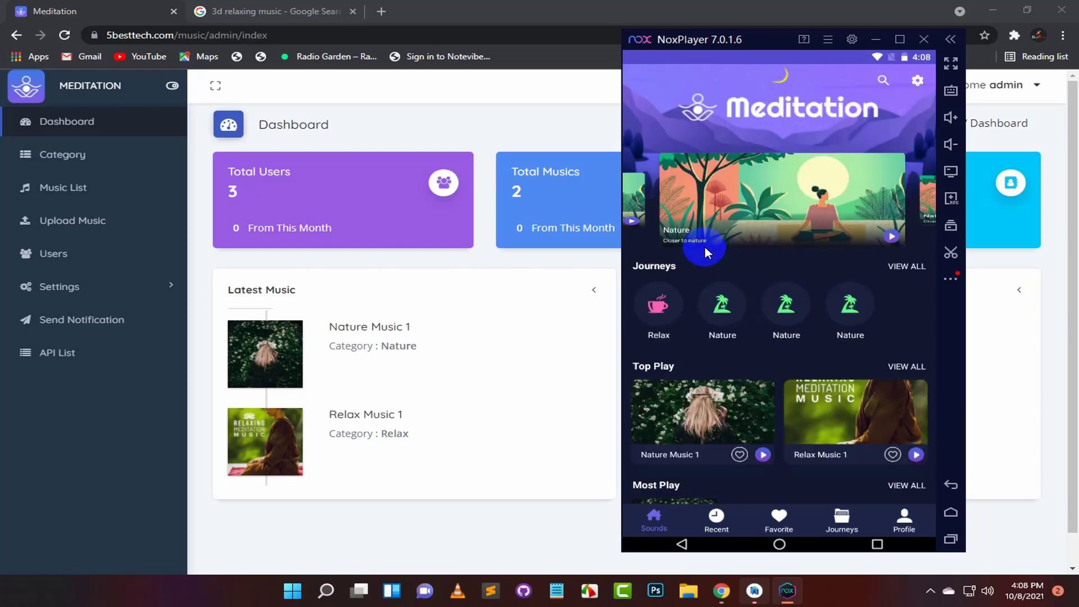
pyautogui.moveTo(736, 388); pyautogui.dragTo(732, 262)
# Step: Play Relax Music 1, shrink it to the mini player, and view recents and favourites
pyautogui.click(847, 298)
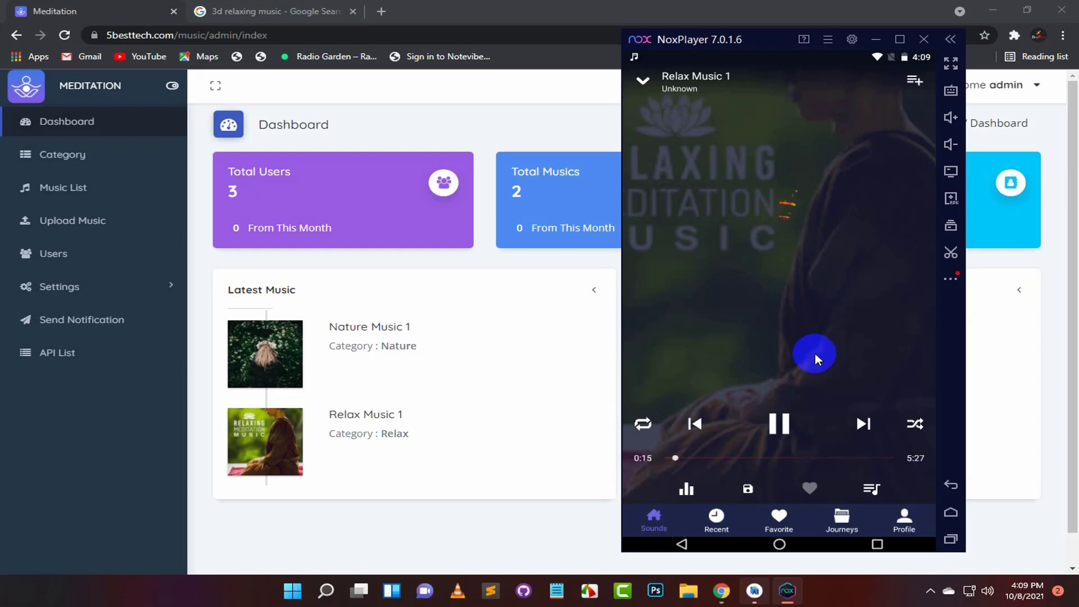
pyautogui.click(643, 82)
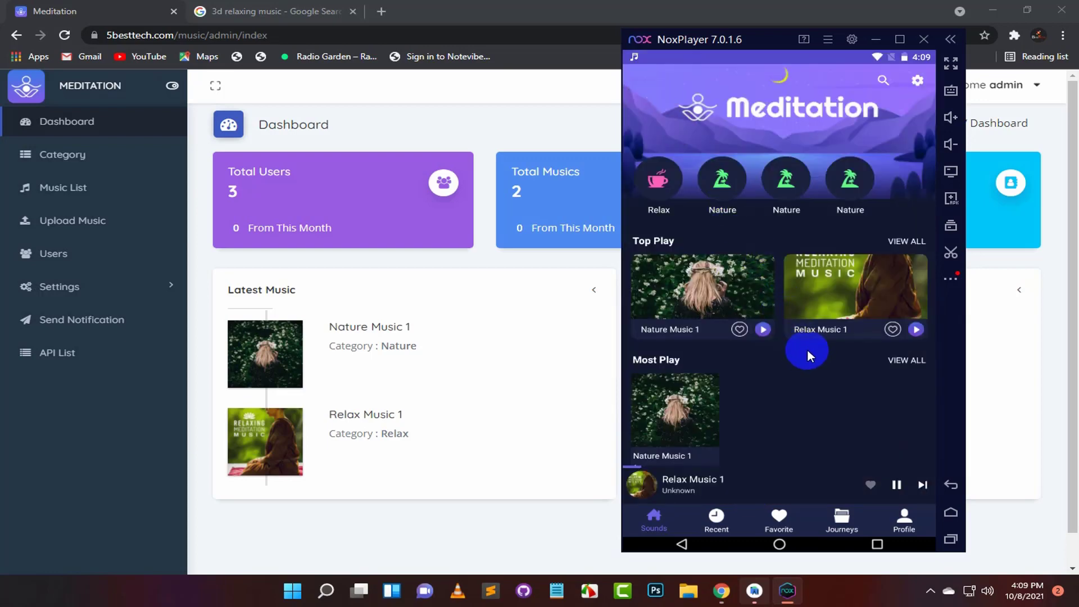
pyautogui.click(720, 520)
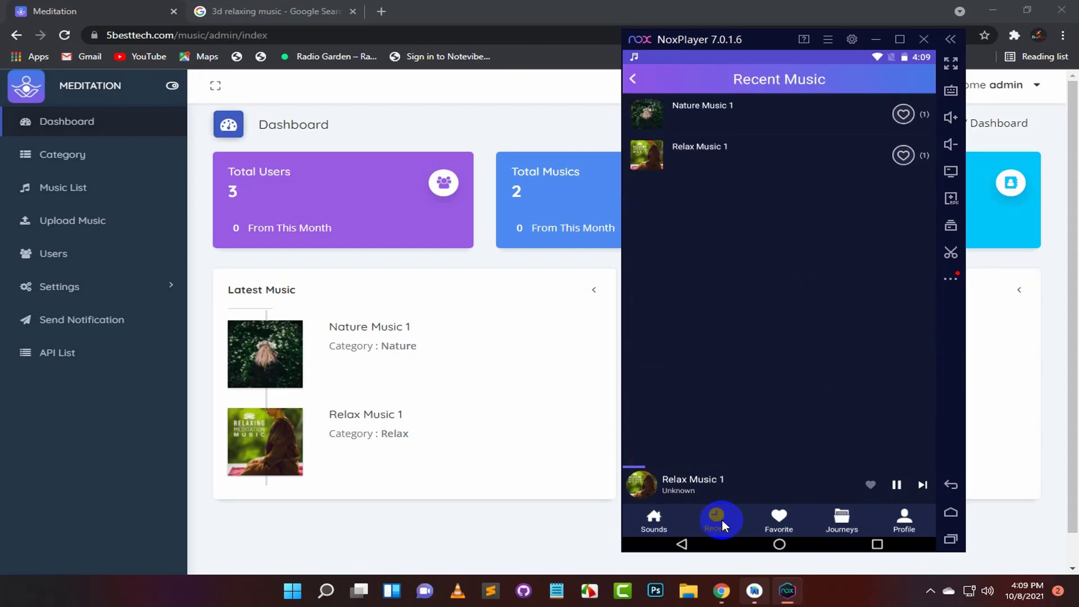
pyautogui.click(778, 517)
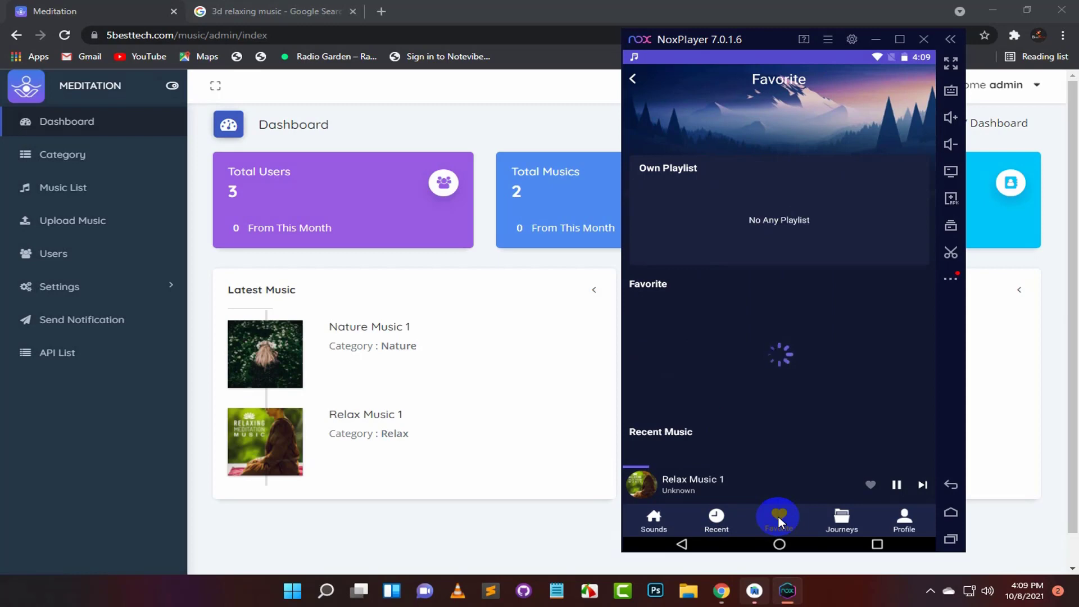
# Step: Browse the Journeys and Profile screens, then shift the emulator window slightly right
pyautogui.moveTo(780, 521); pyautogui.dragTo(810, 376)
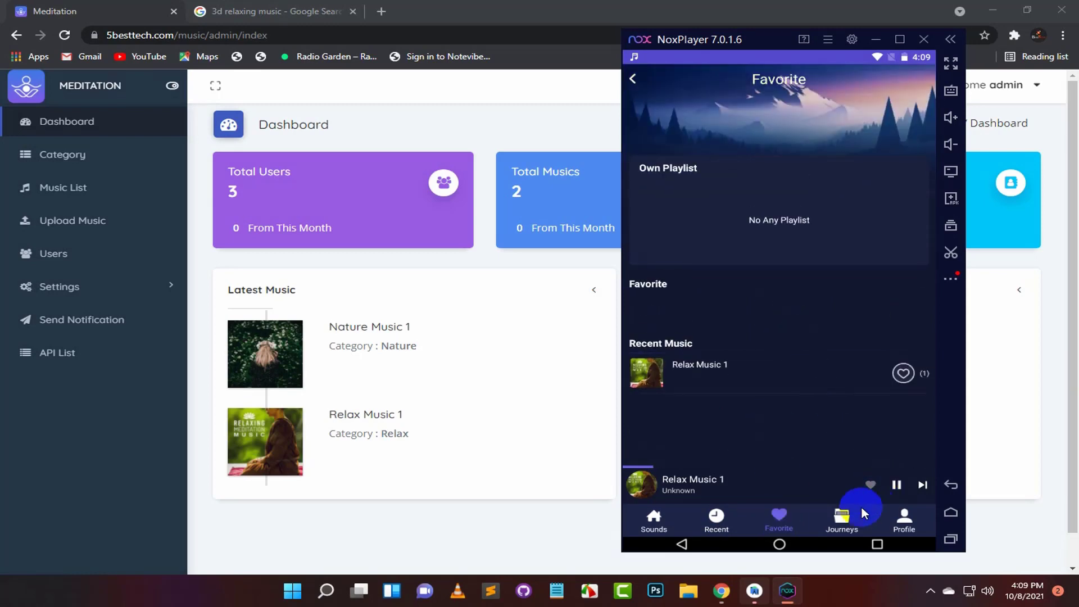
pyautogui.click(845, 523)
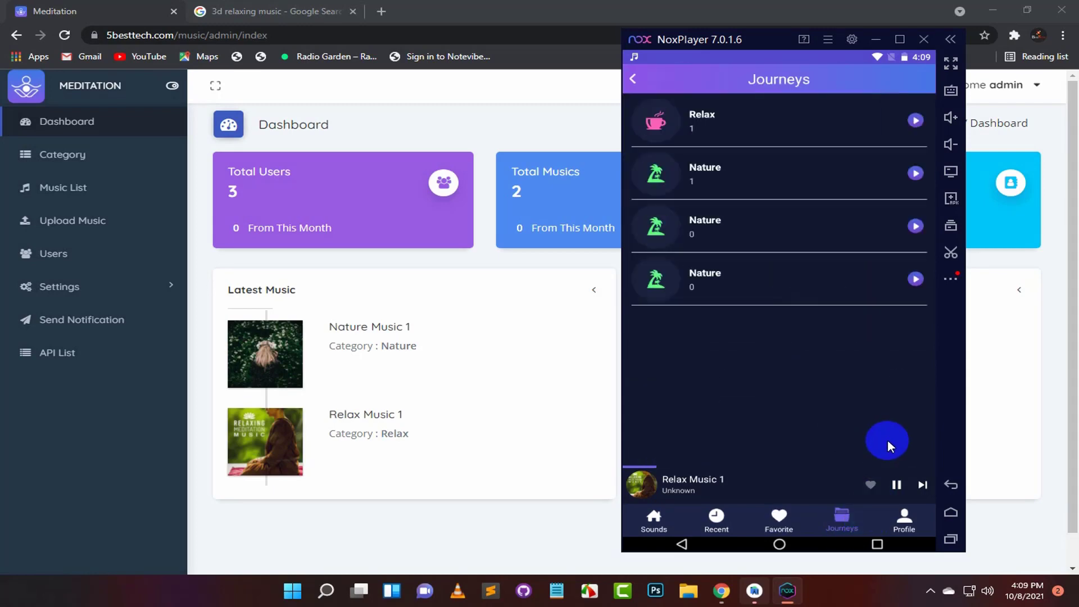
pyautogui.click(906, 524)
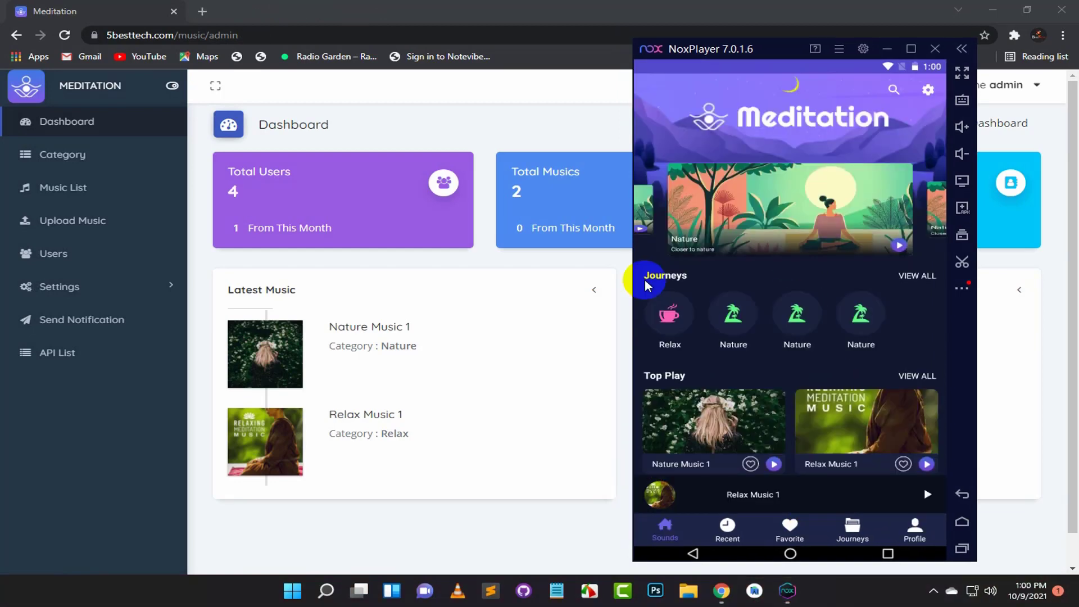
pyautogui.moveTo(772, 52); pyautogui.dragTo(800, 46)
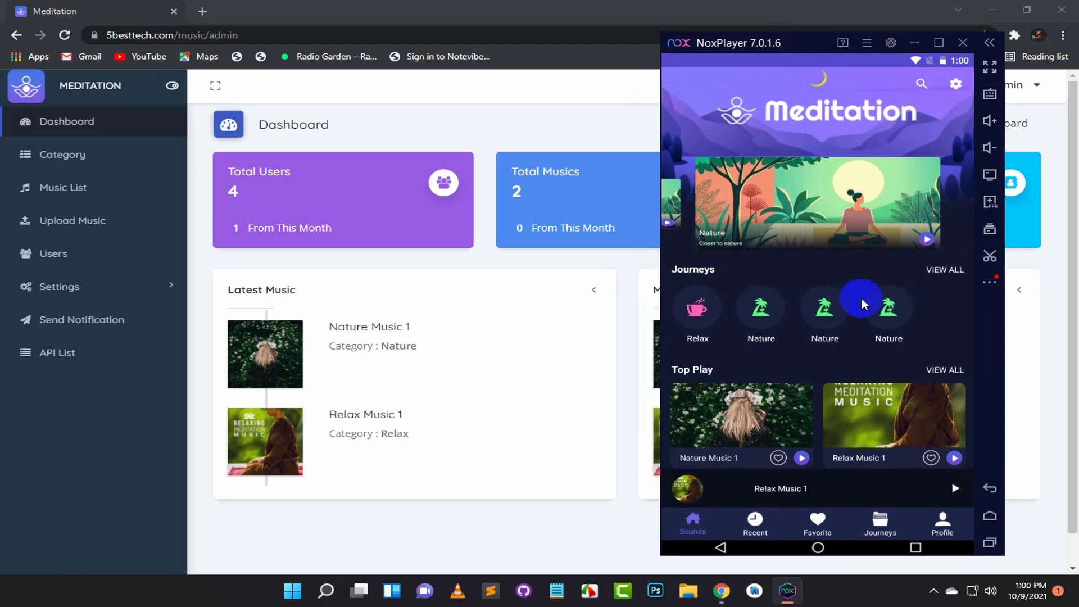
# Step: Hide NoxPlayer, check the admin panel's Category and Music pages, return to Dashboard, and open a new tab
pyautogui.scroll(-5, 867, 322)
pyautogui.moveTo(867, 292); pyautogui.dragTo(869, 380)
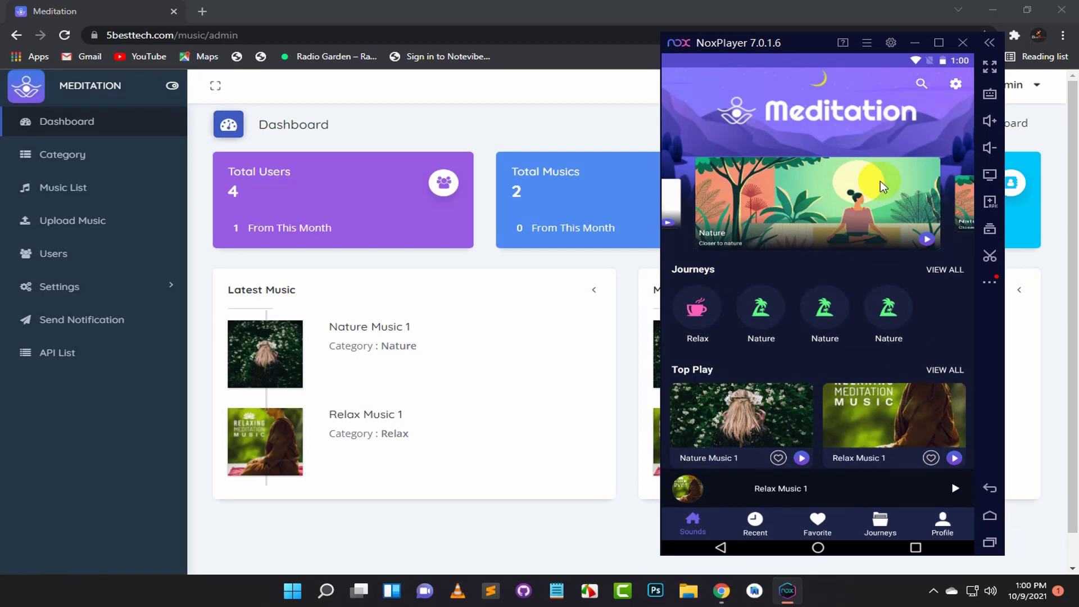
pyautogui.click(917, 42)
pyautogui.click(61, 154)
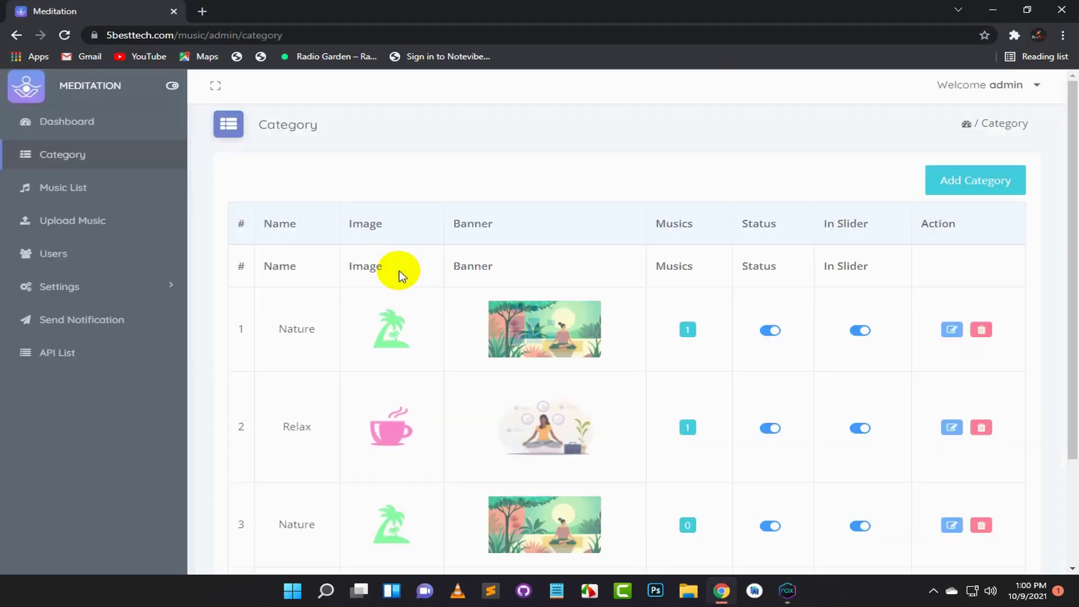
pyautogui.click(70, 188)
pyautogui.click(70, 124)
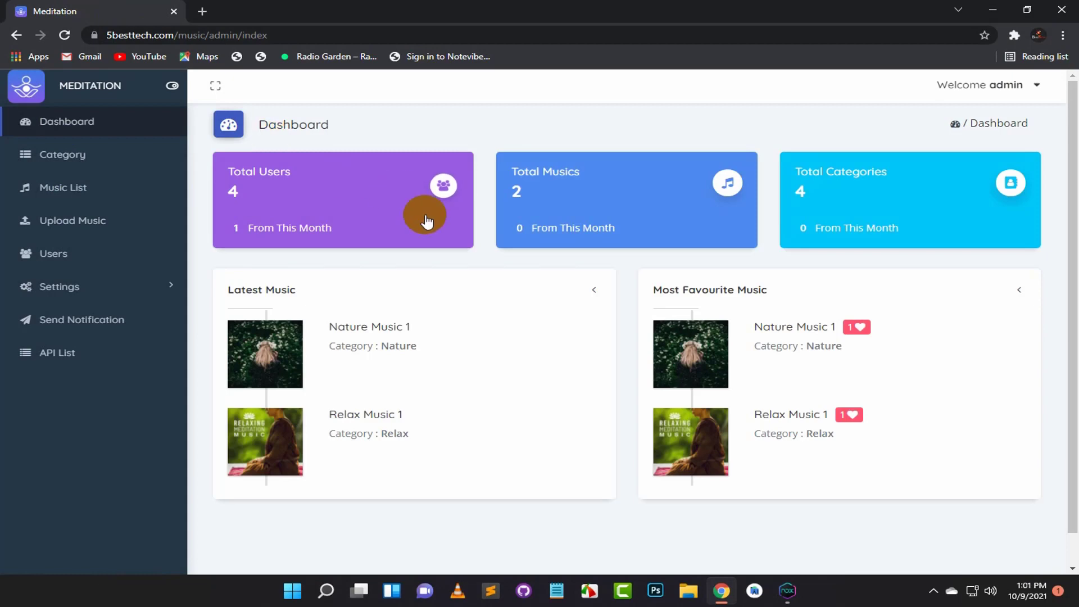
pyautogui.click(204, 12)
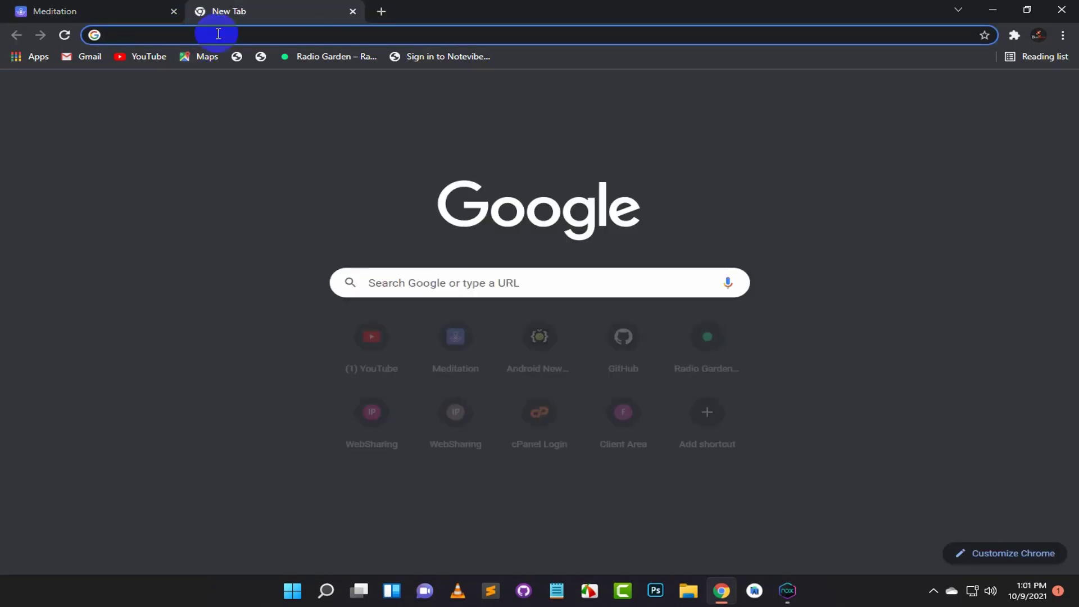
# Step: Go to cpanel.5besttech.com and log in to the hosting account
pyautogui.click(218, 33)
pyautogui.press('Escape')
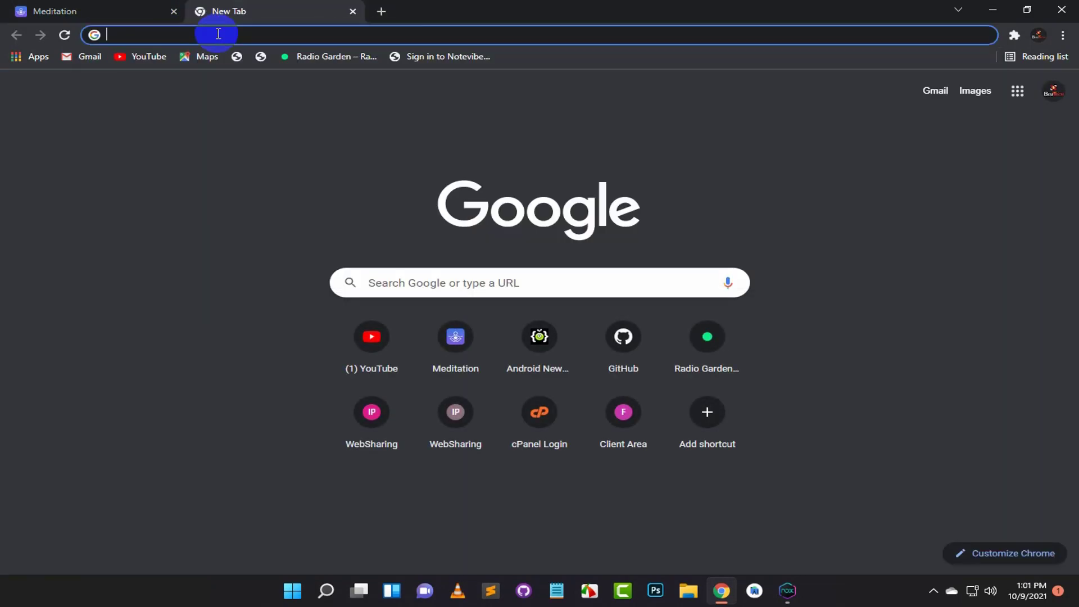
pyautogui.write('cp')
pyautogui.press('Return')
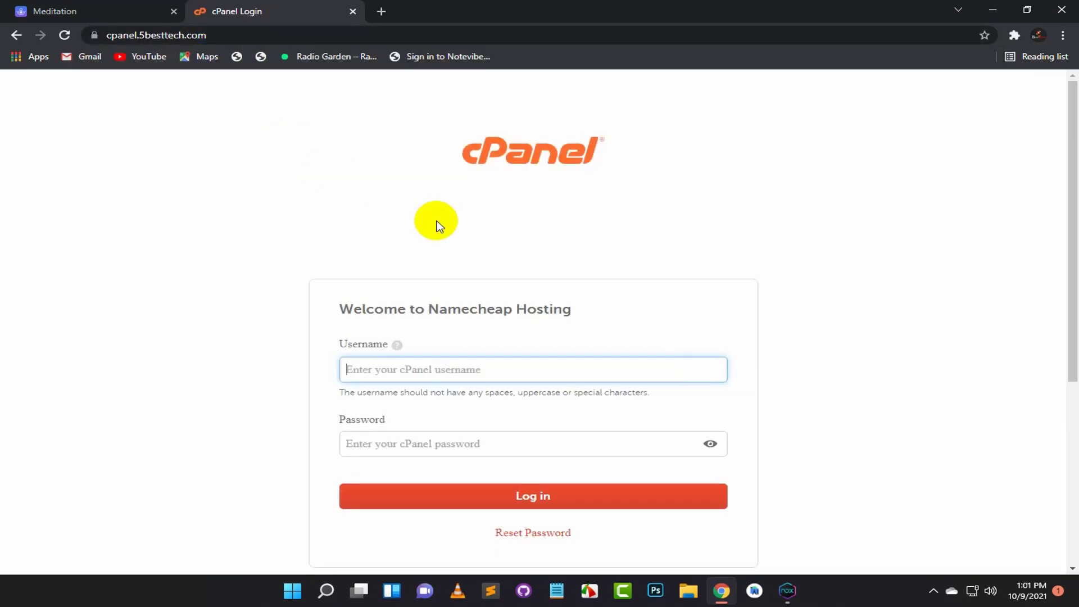
pyautogui.scroll(-2, 433, 227)
pyautogui.click(550, 369)
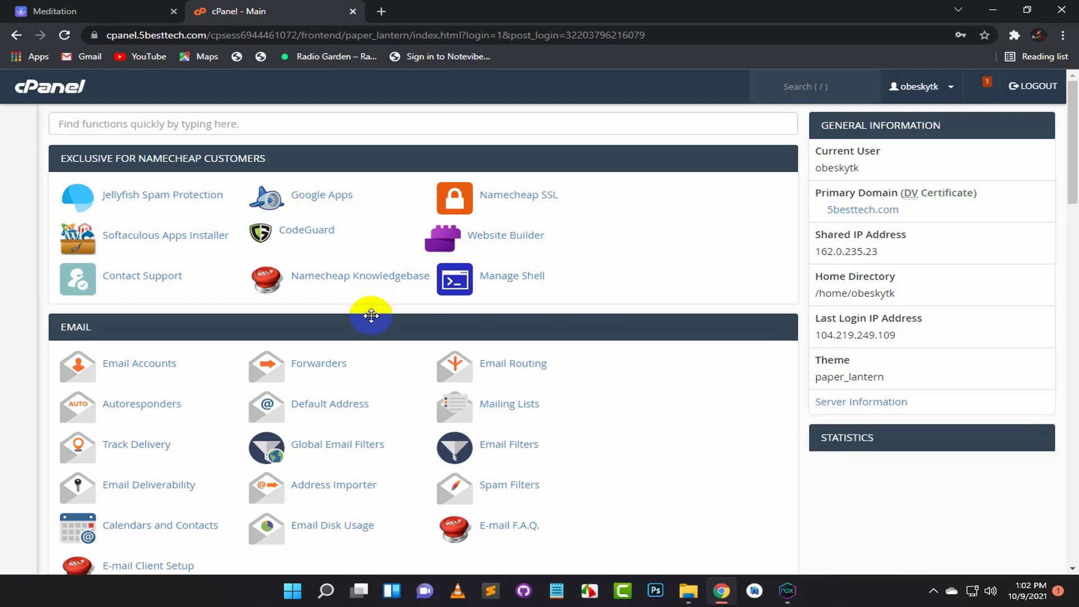
# Step: Open File Manager, browse to public_html, and open its File Upload page
pyautogui.scroll(-4, 369, 303)
pyautogui.scroll(-2, 370, 317)
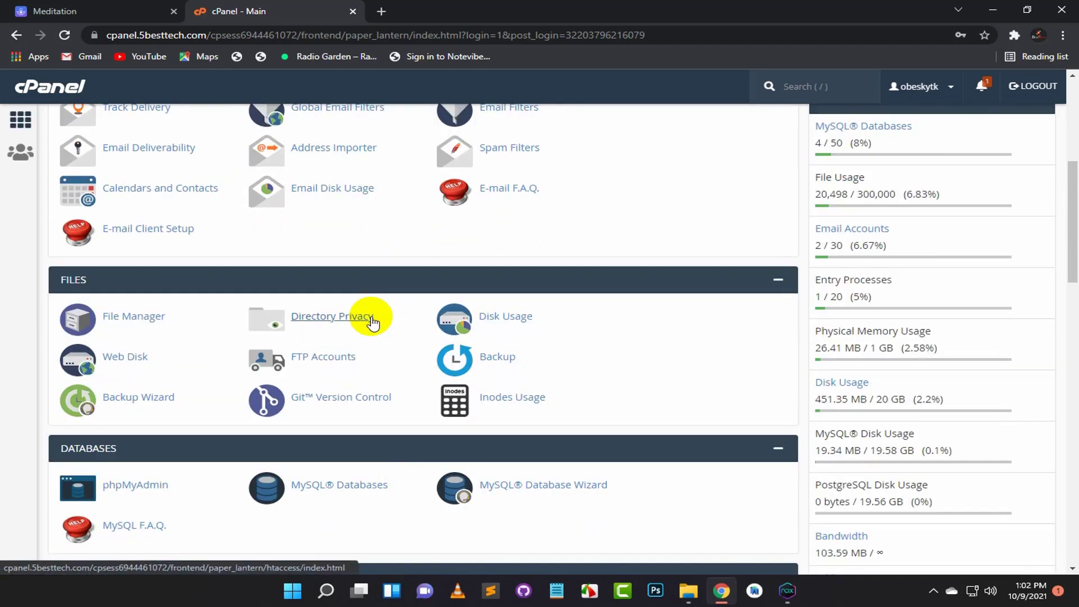
pyautogui.click(148, 320)
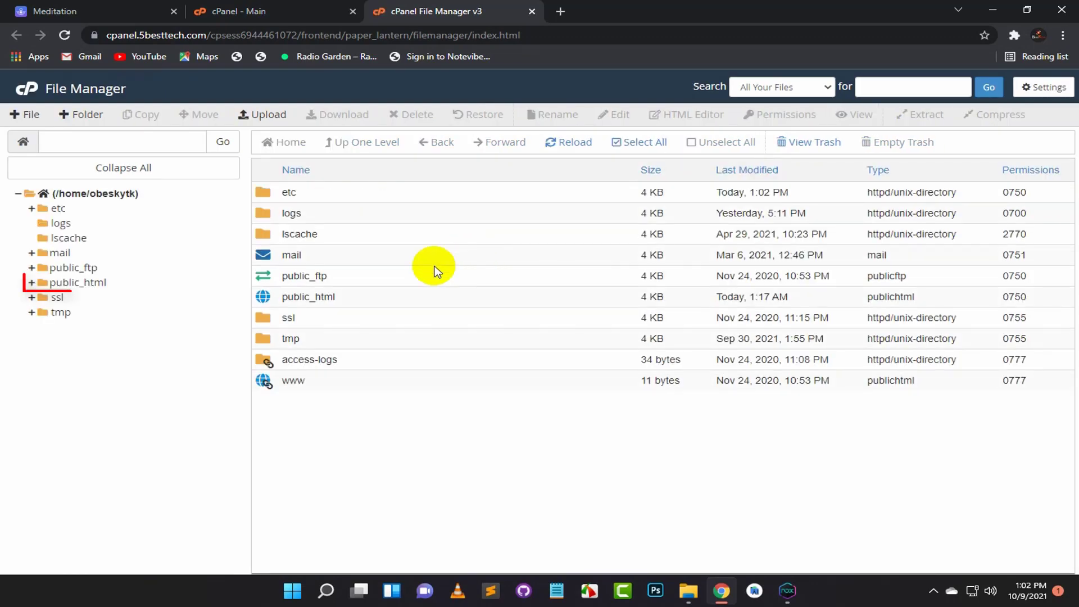
pyautogui.click(79, 282)
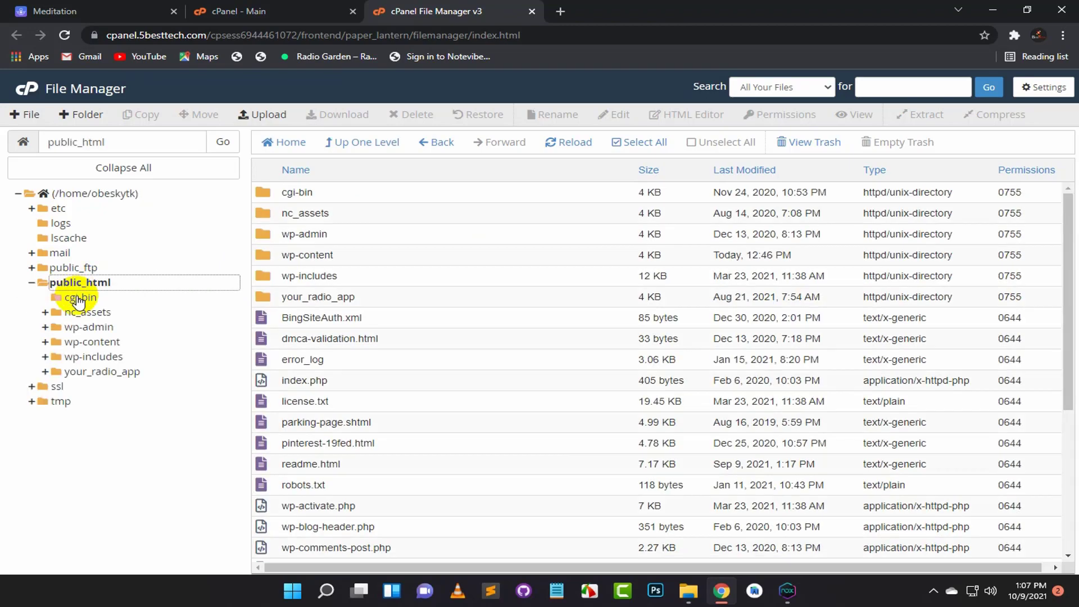
pyautogui.scroll(-2, 356, 299)
pyautogui.scroll(2, 356, 302)
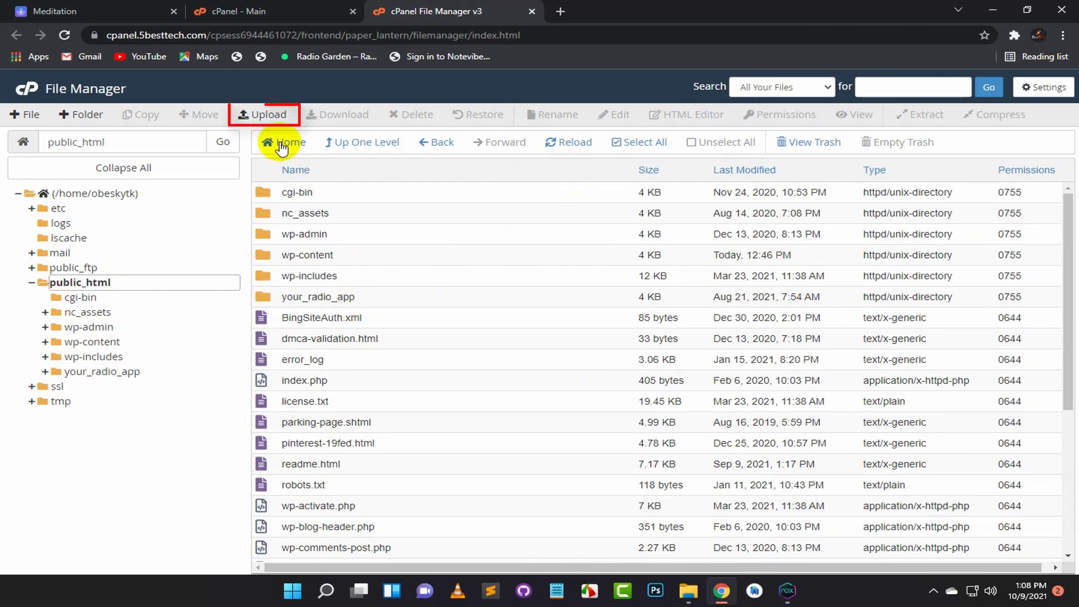
pyautogui.click(258, 118)
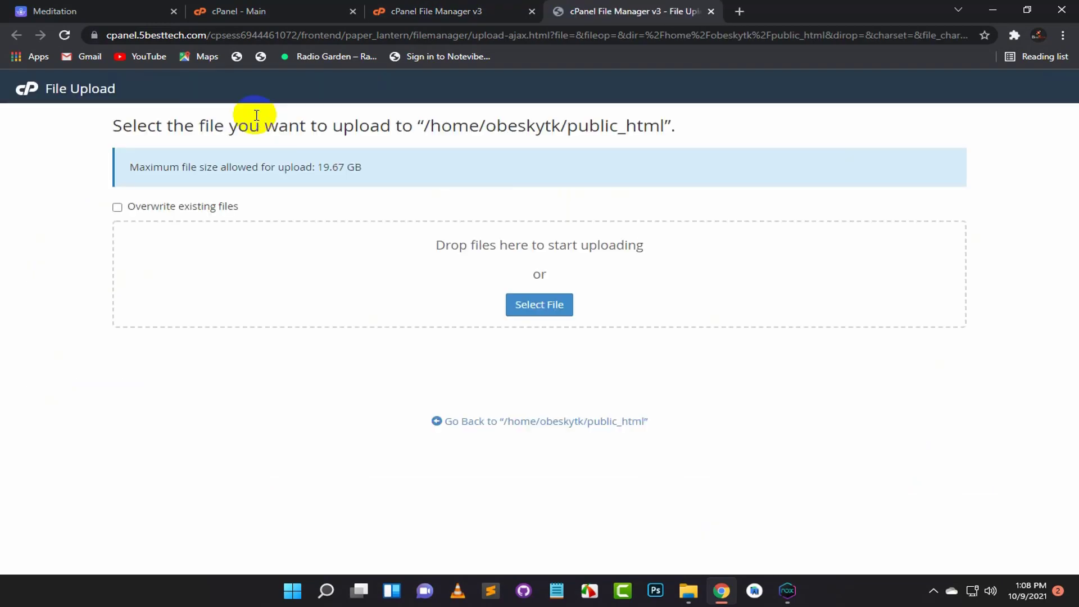
# Step: Upload music.zip from the Downloads folder to public_html and return to the file listing
pyautogui.click(533, 308)
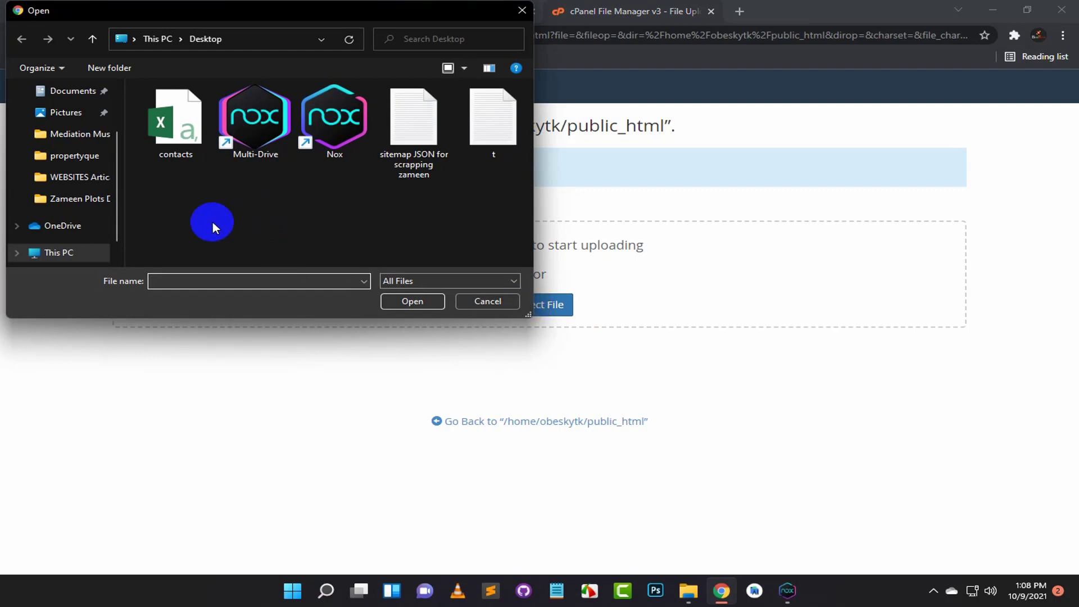
pyautogui.scroll(-2, 57, 241)
pyautogui.scroll(2, 67, 253)
pyautogui.scroll(1, 69, 253)
pyautogui.scroll(-1, 71, 251)
pyautogui.click(70, 253)
pyautogui.doubleClick(195, 144)
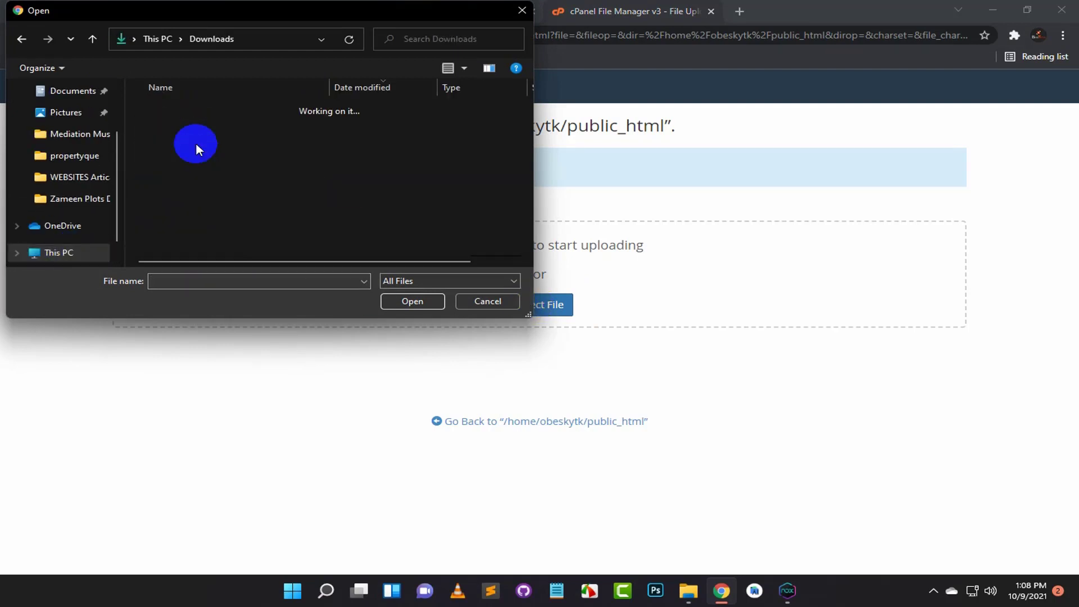
pyautogui.click(172, 128)
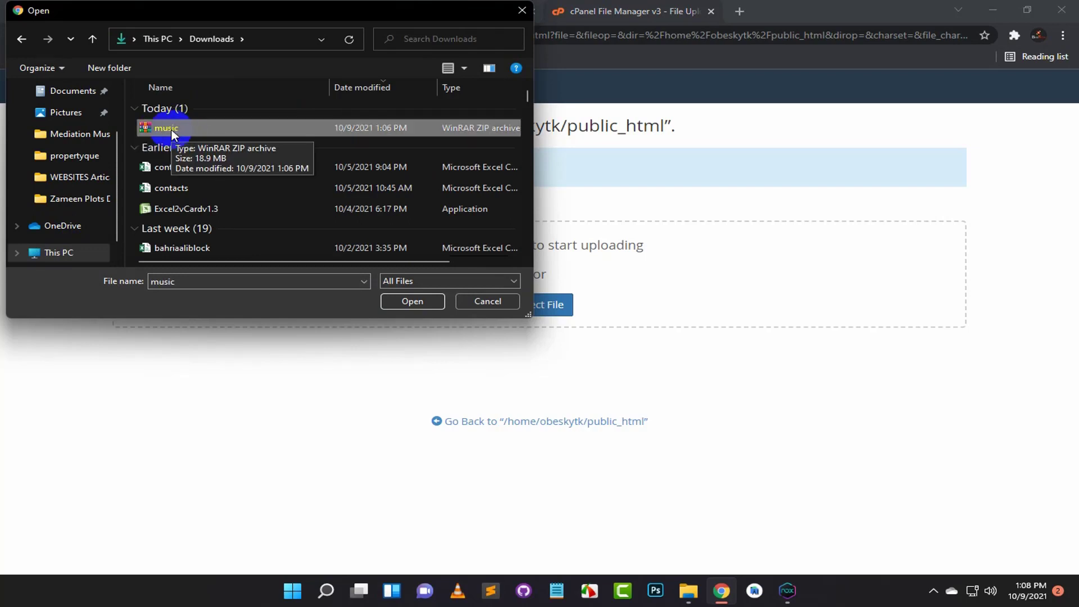
pyautogui.click(401, 301)
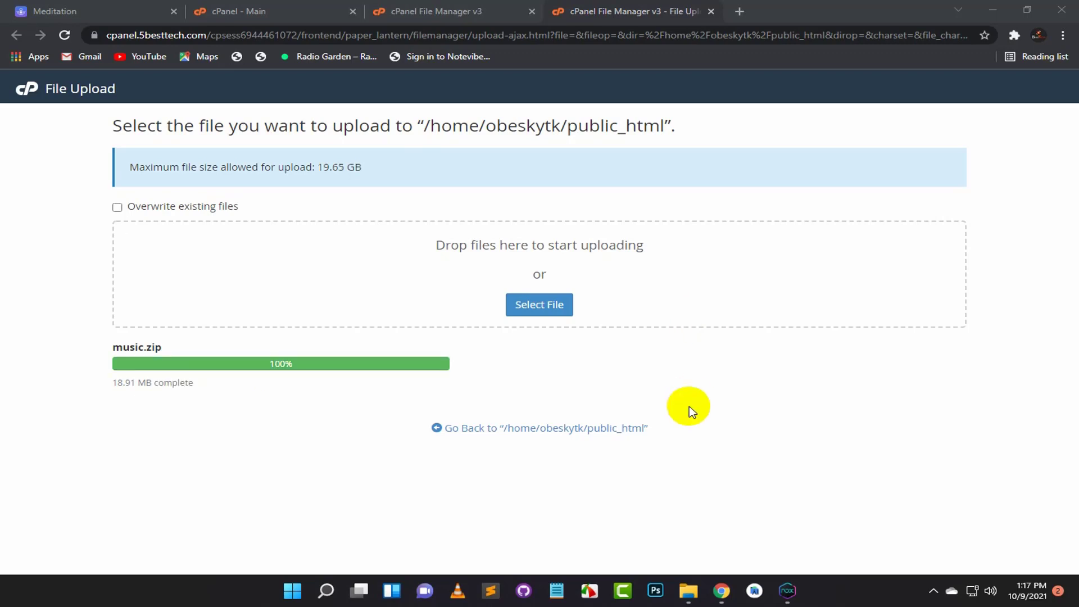
pyautogui.click(517, 428)
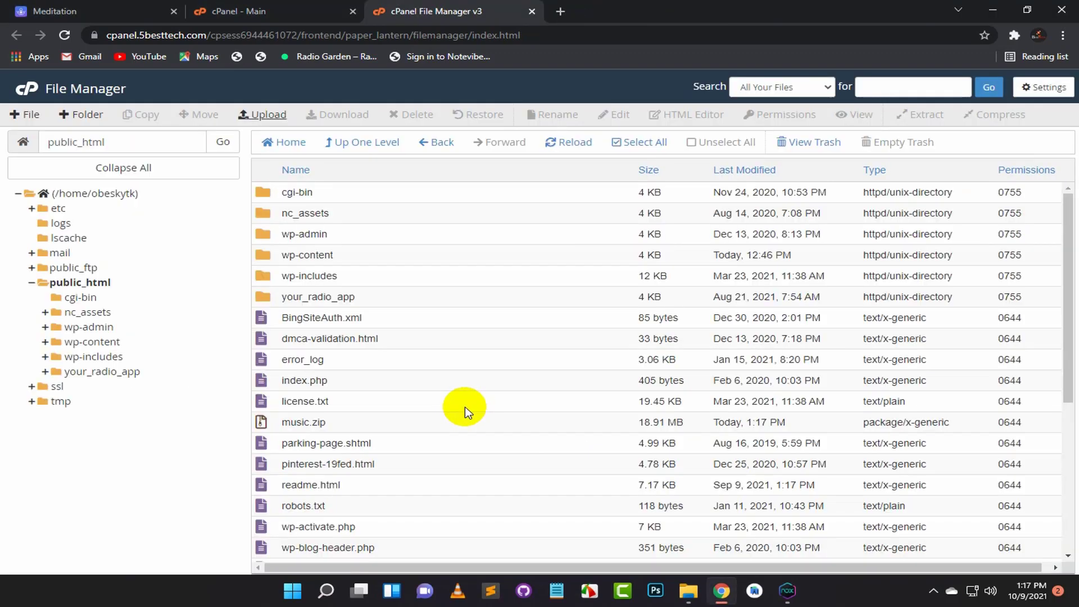
# Step: Extract music.zip into /public_html and close the extraction results
pyautogui.scroll(-3, 349, 379)
pyautogui.scroll(2, 272, 356)
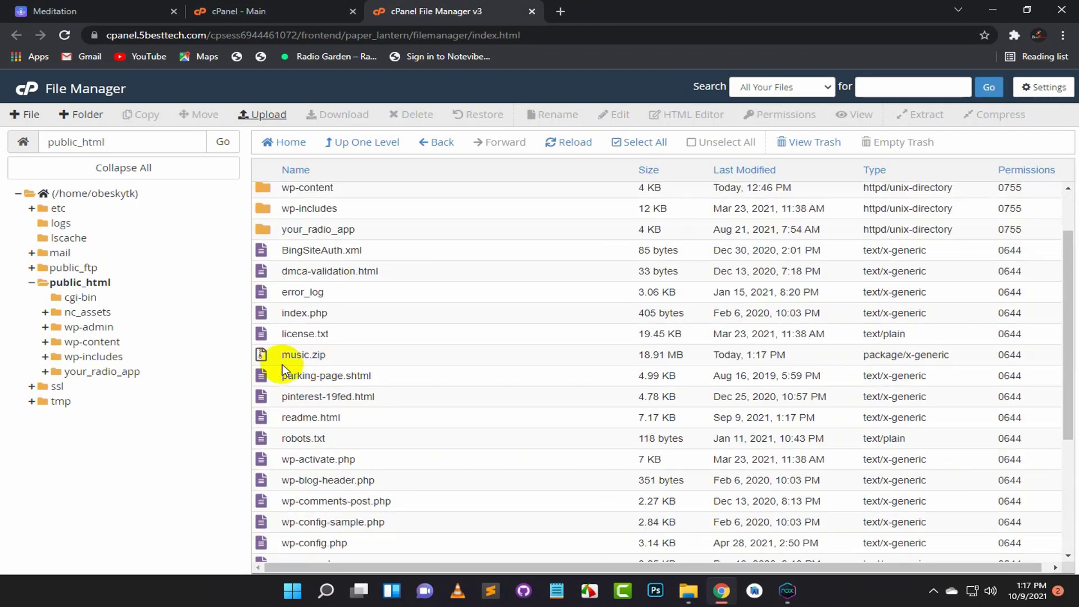
pyautogui.click(296, 358)
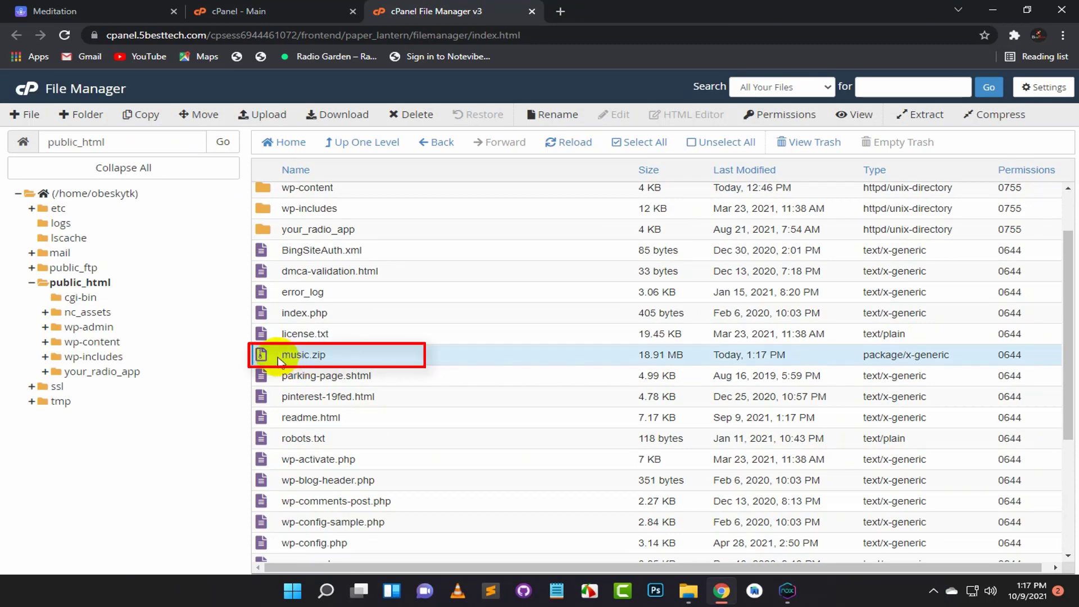
pyautogui.rightClick(271, 354)
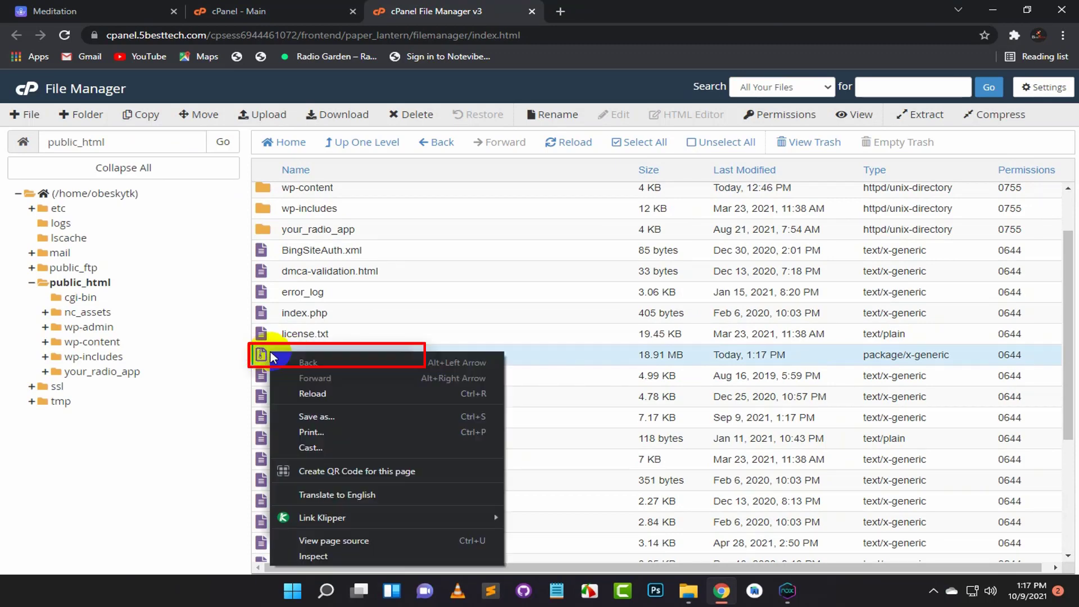
pyautogui.rightClick(279, 356)
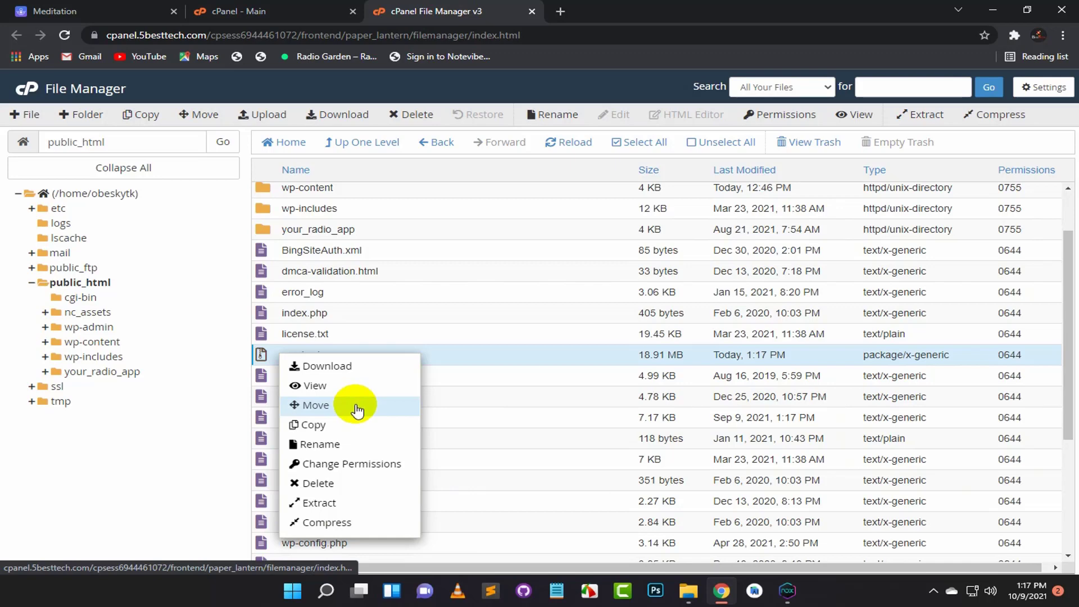
pyautogui.click(340, 503)
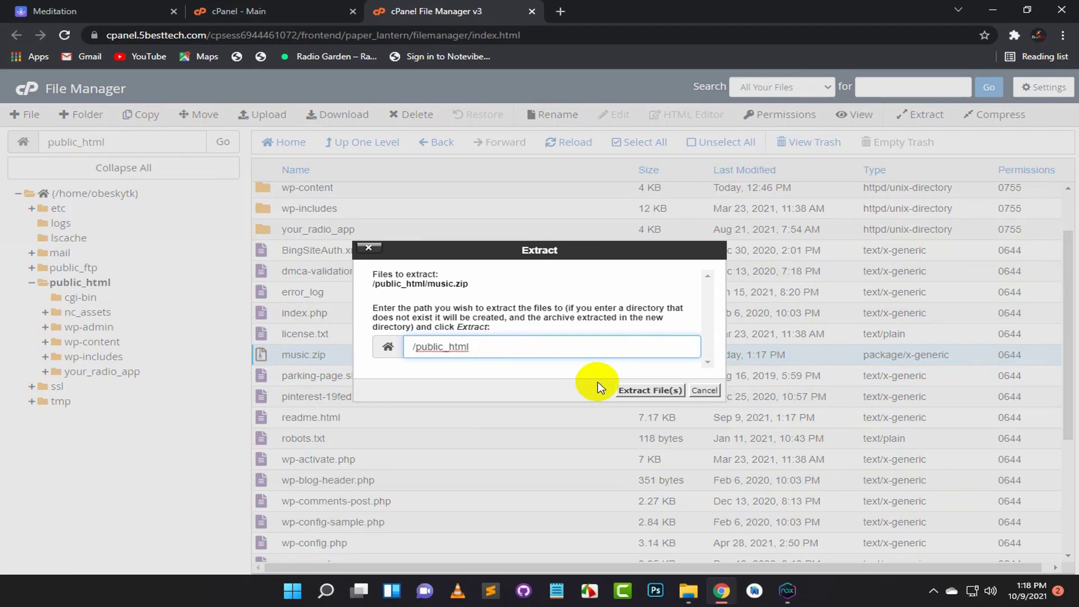
pyautogui.click(624, 389)
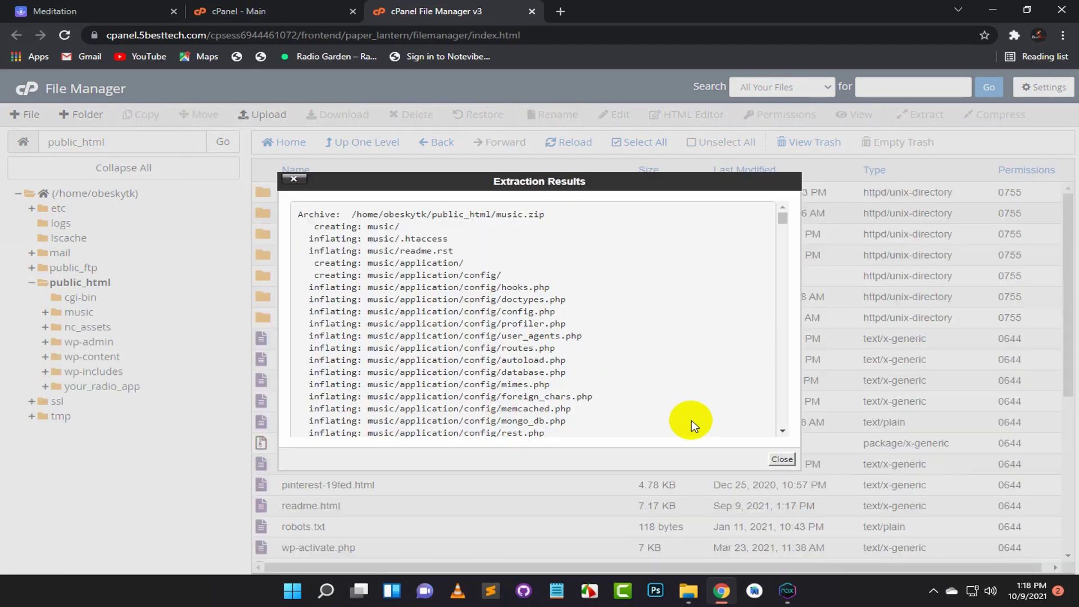
pyautogui.click(782, 459)
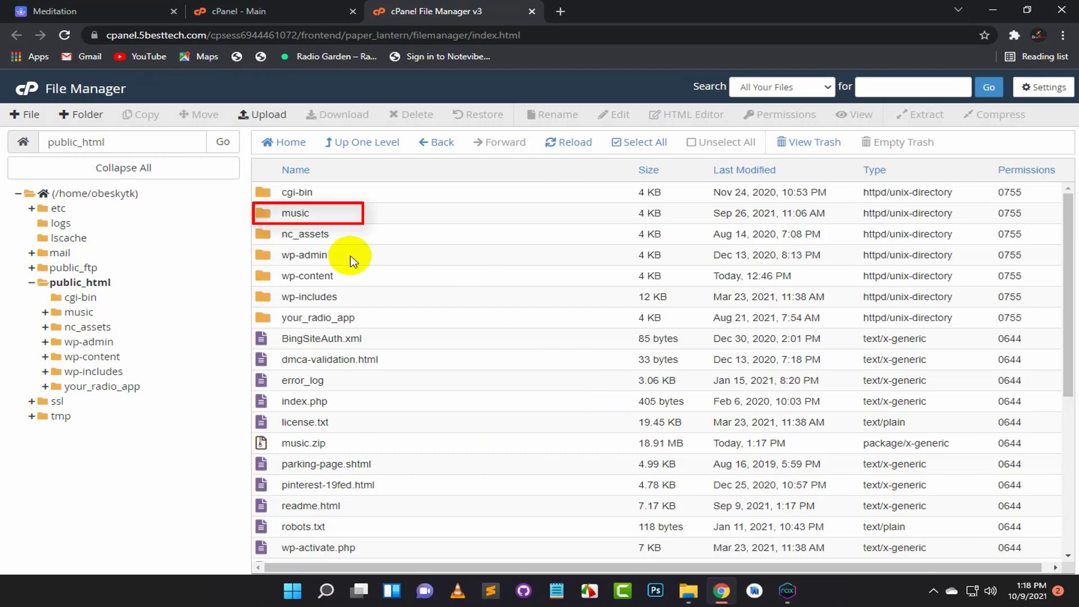
# Step: Open the newly extracted music folder
pyautogui.click(274, 213)
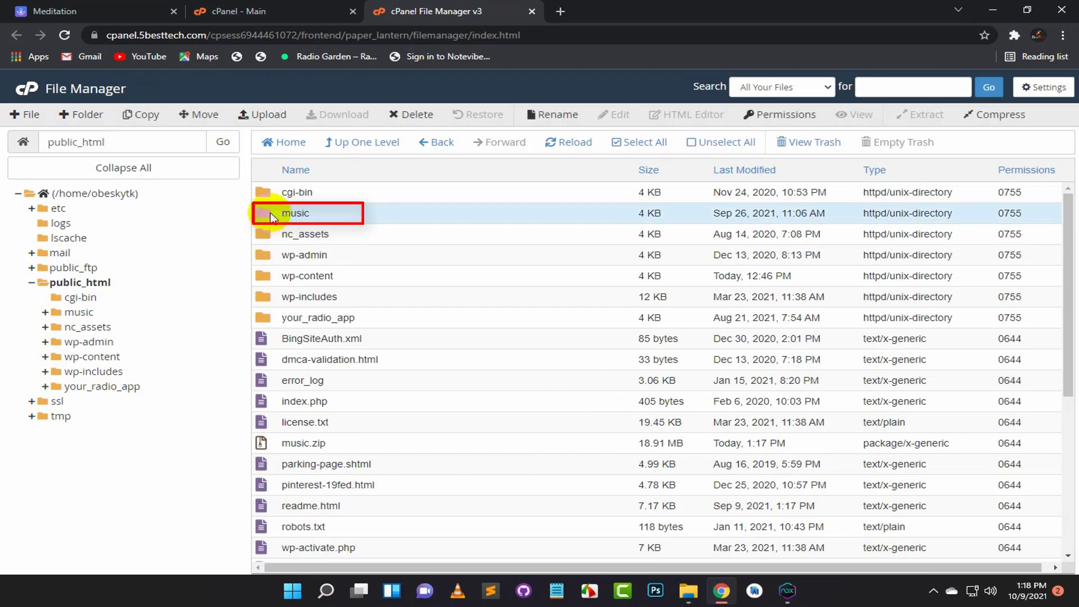
pyautogui.scroll(-2, 287, 273)
pyautogui.scroll(2, 290, 273)
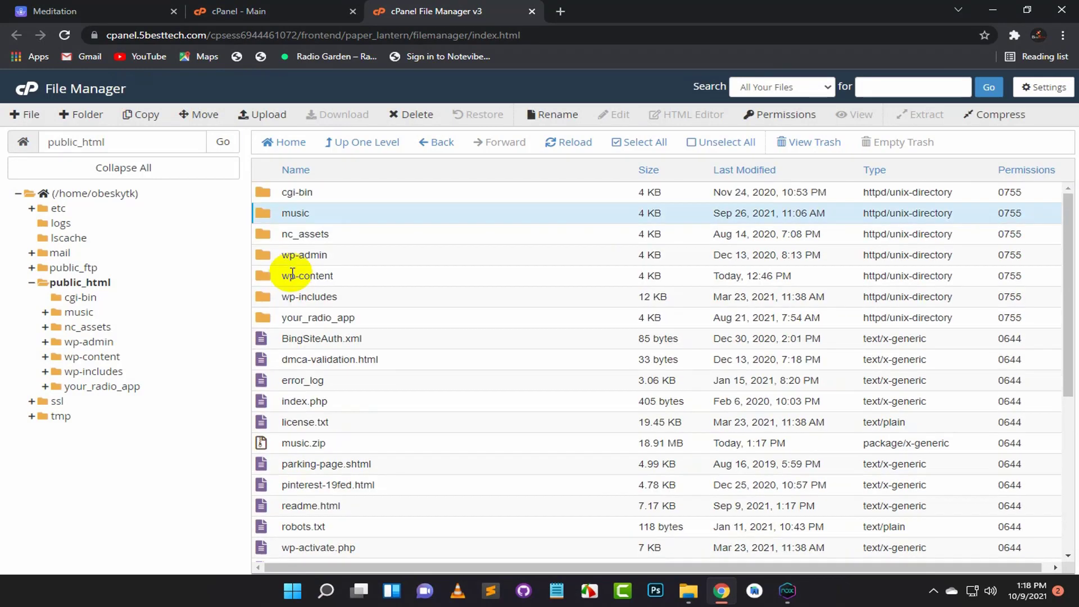
pyautogui.doubleClick(284, 213)
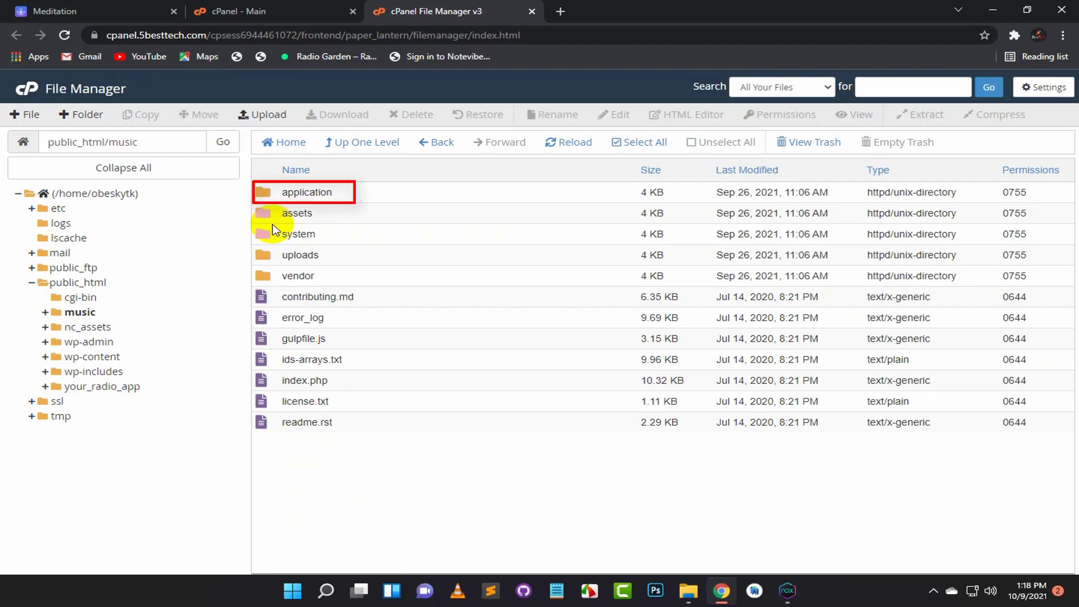
# Step: Navigate into application/config and choose Edit for database.php
pyautogui.click(284, 194)
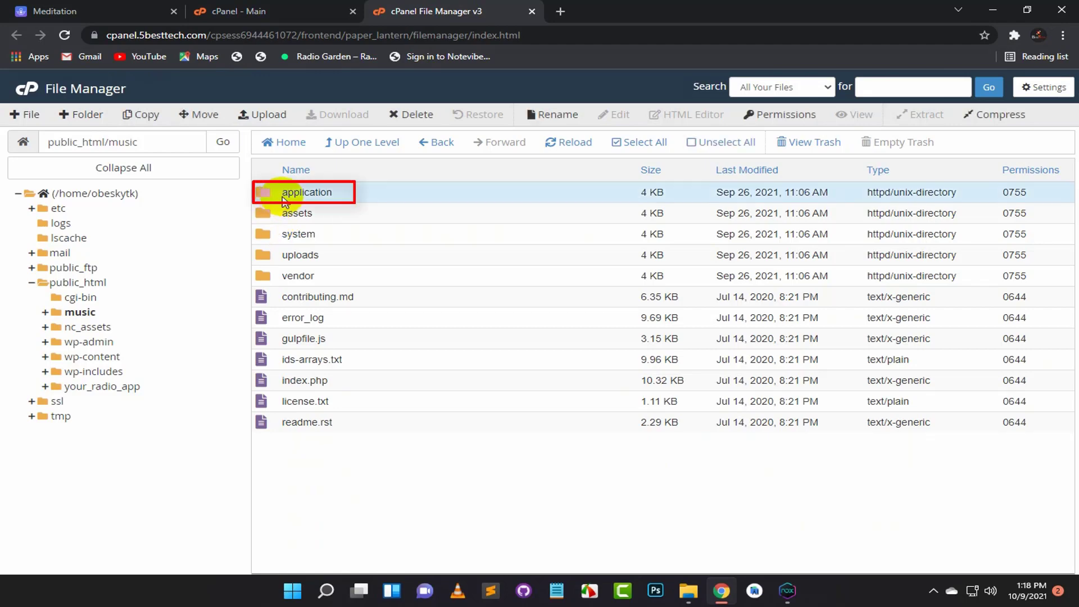
pyautogui.doubleClick(278, 197)
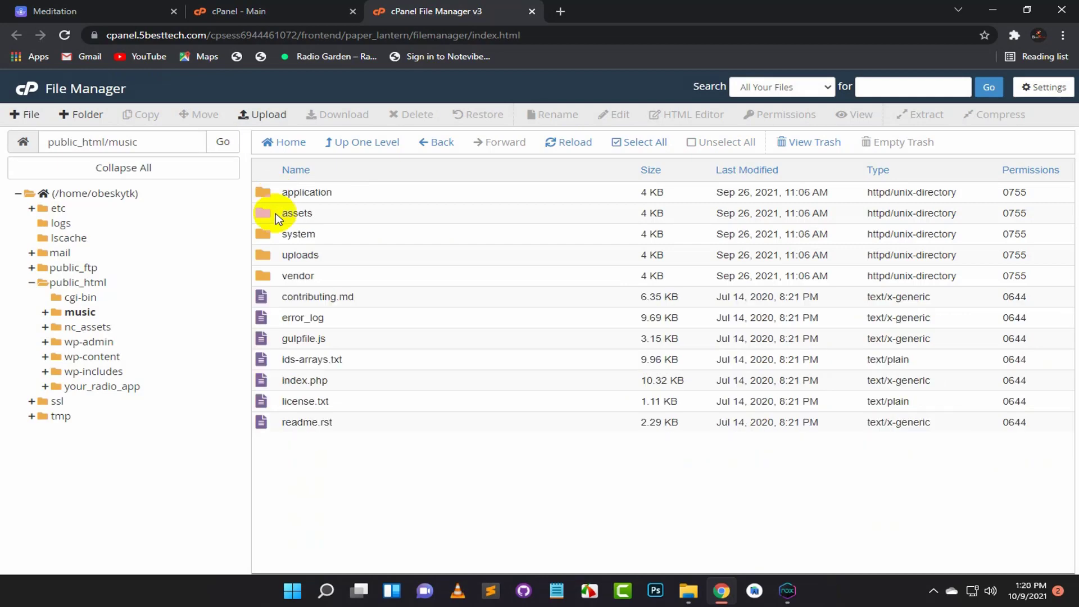
pyautogui.click(266, 194)
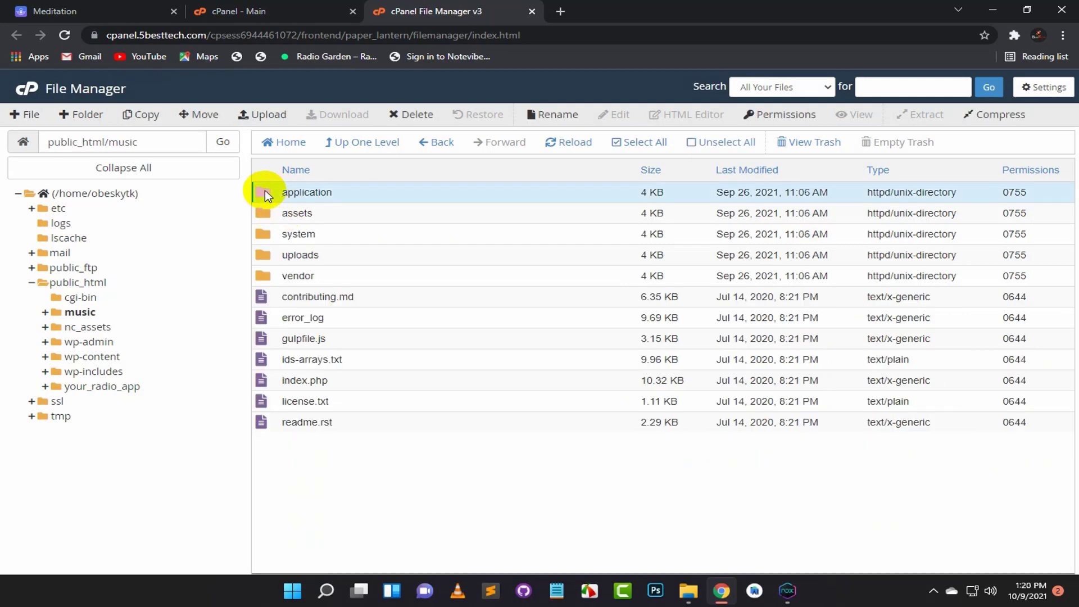
pyautogui.doubleClick(273, 194)
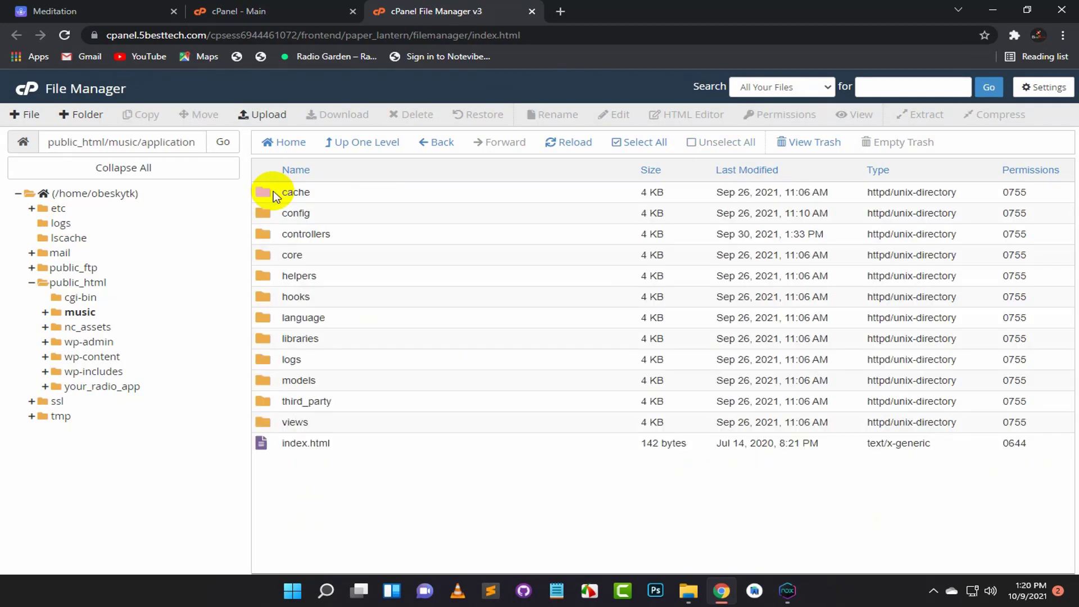
pyautogui.click(278, 214)
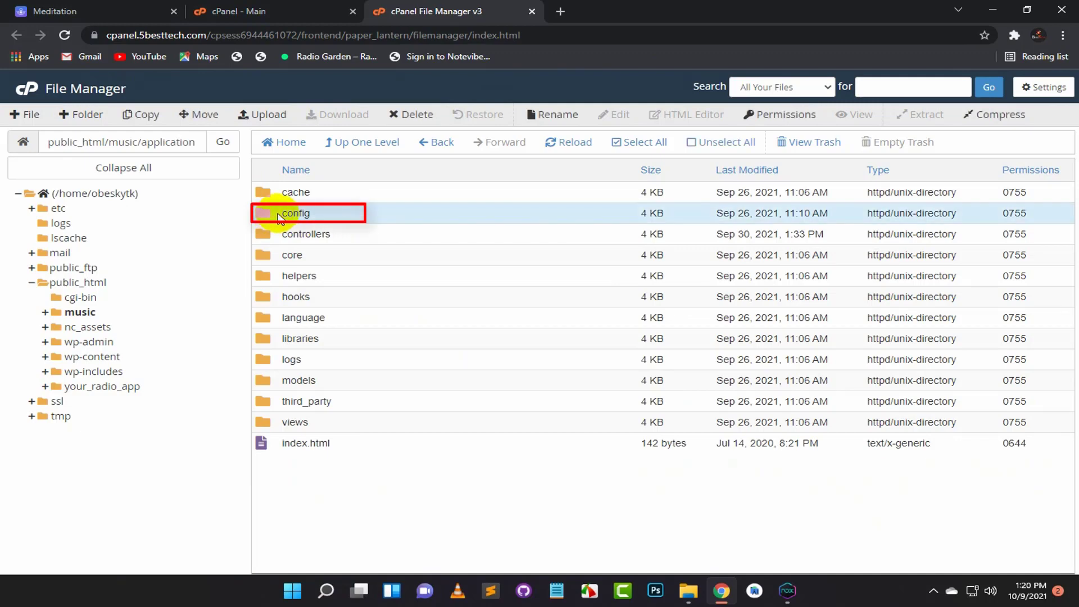
pyautogui.doubleClick(277, 214)
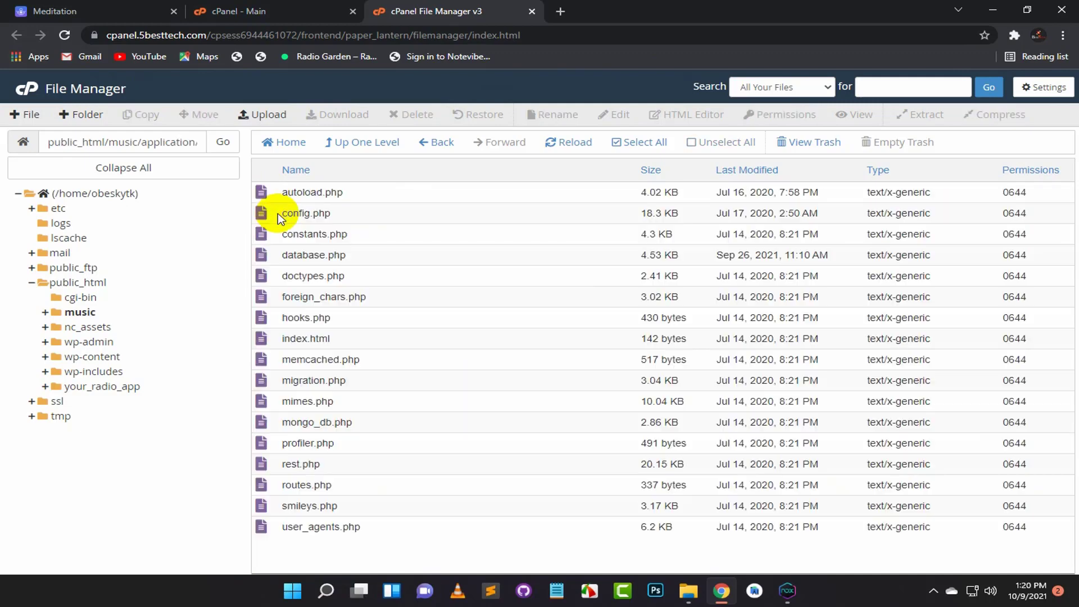
pyautogui.rightClick(262, 254)
pyautogui.click(292, 303)
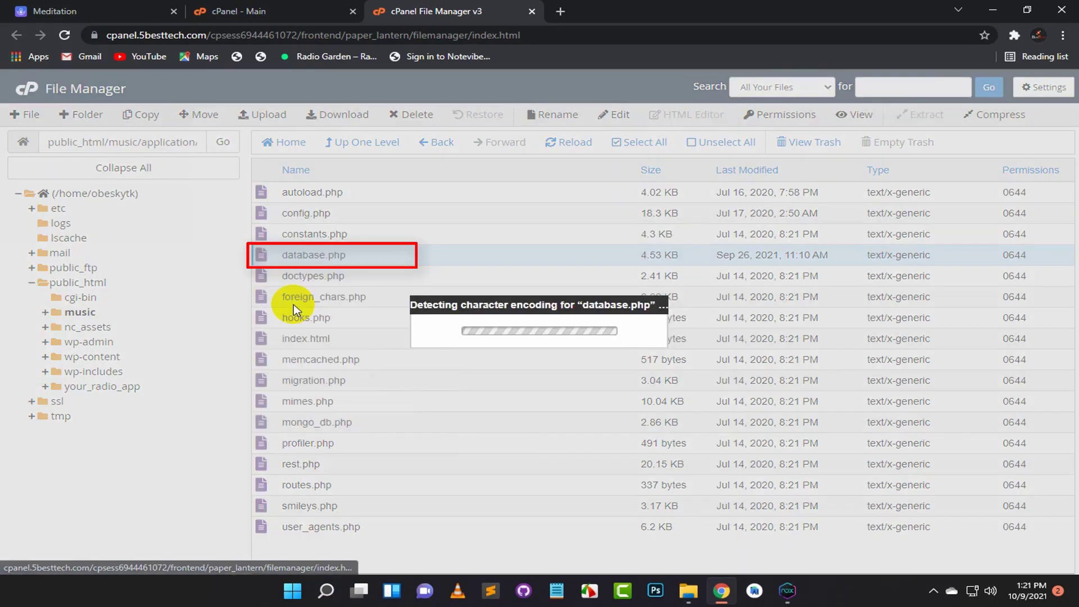
# Step: Open database.php in the code editor and select the database username value on line 79
pyautogui.click(673, 426)
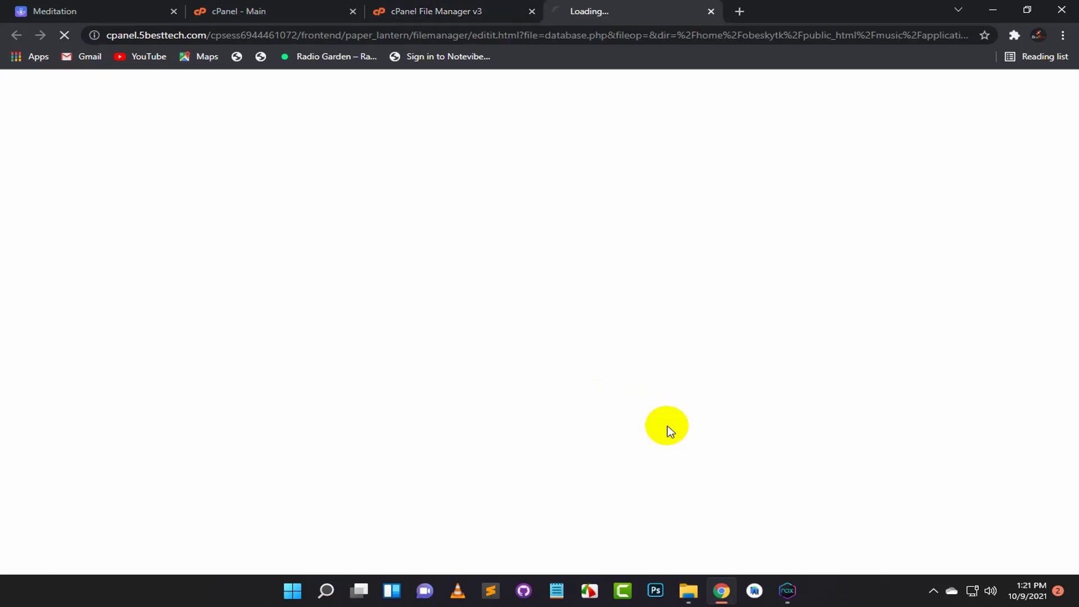
pyautogui.scroll(-7, 236, 275)
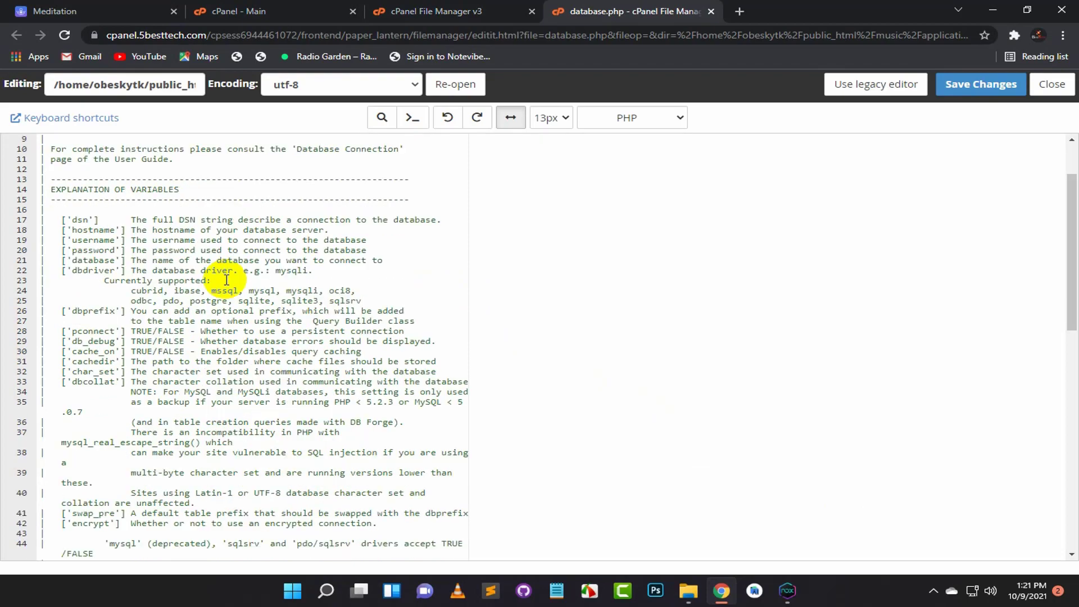
pyautogui.scroll(-6, 226, 280)
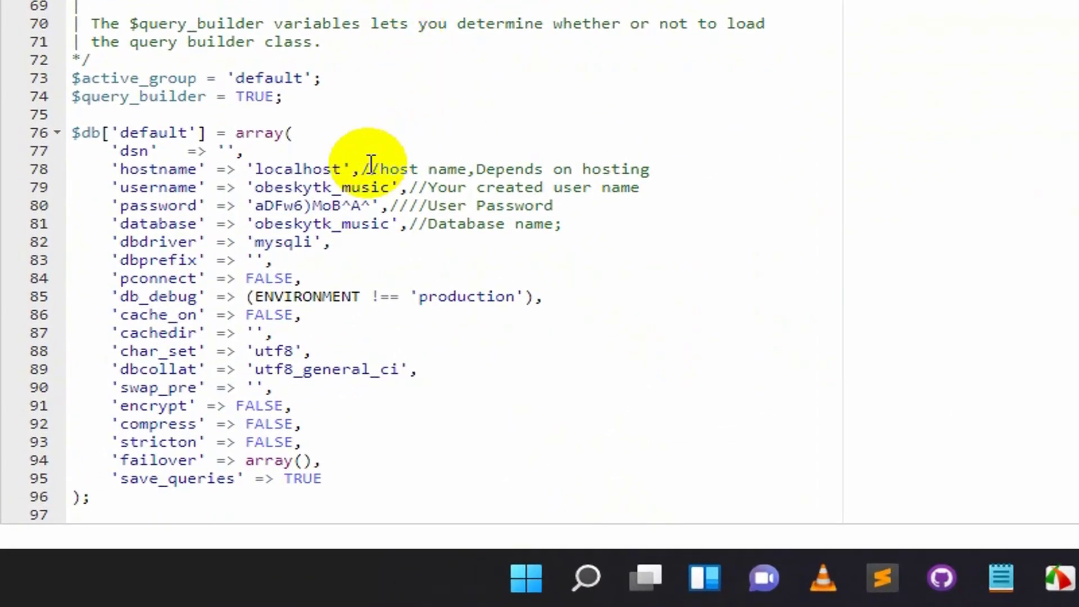
pyautogui.click(390, 188)
pyautogui.moveTo(389, 187); pyautogui.dragTo(256, 187)
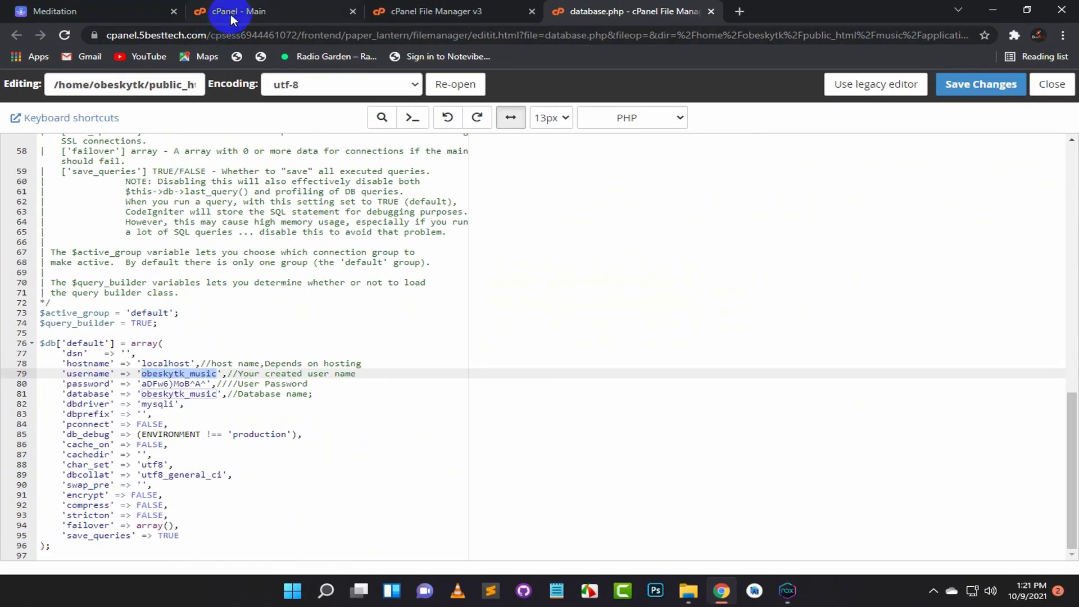
pyautogui.click(233, 12)
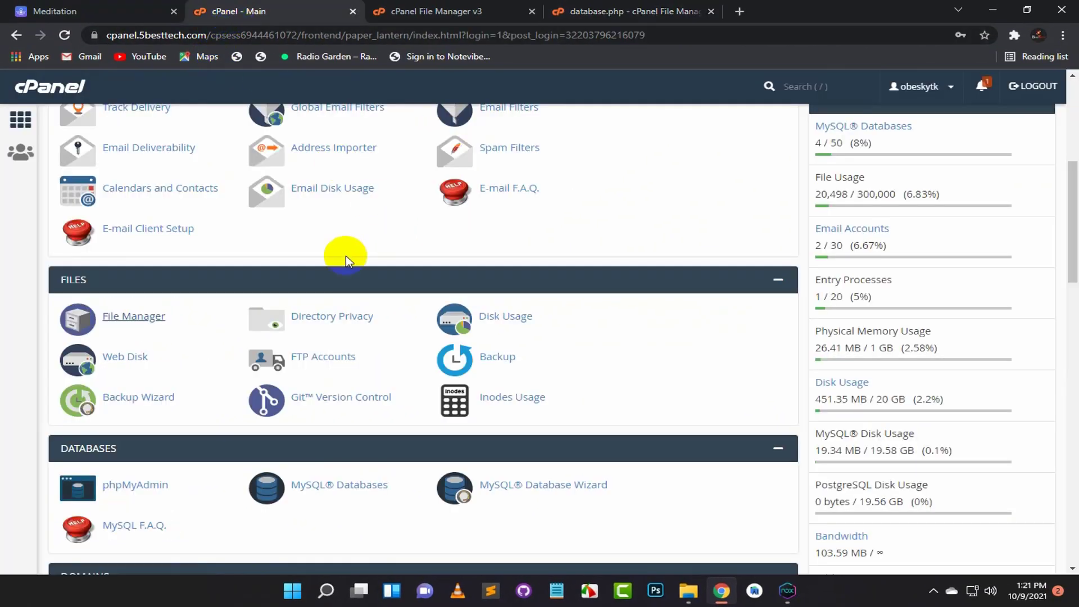
# Step: Open the MySQL Database Wizard from the cPanel main page
pyautogui.click(473, 313)
pyautogui.scroll(-3, 470, 313)
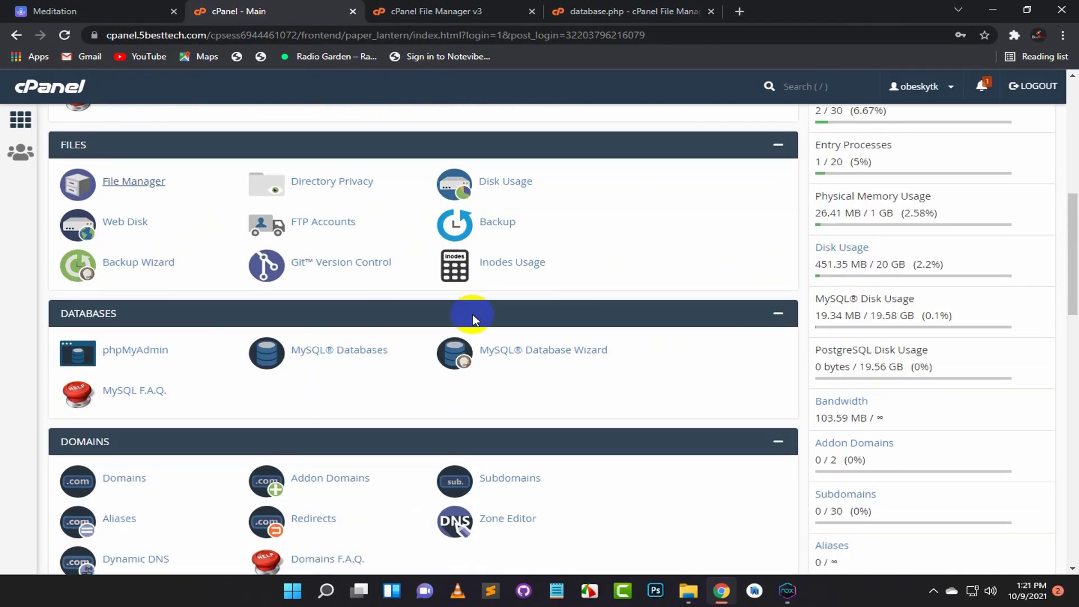
pyautogui.click(541, 288)
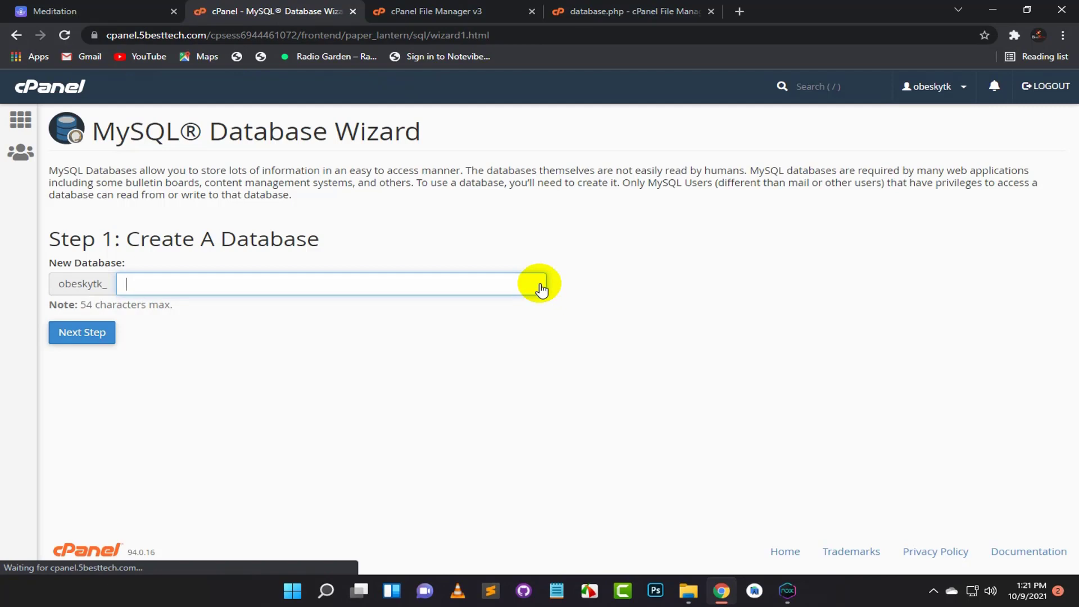
# Step: Enter musicpart2 as the new database name and submit it for creation
pyautogui.click(254, 281)
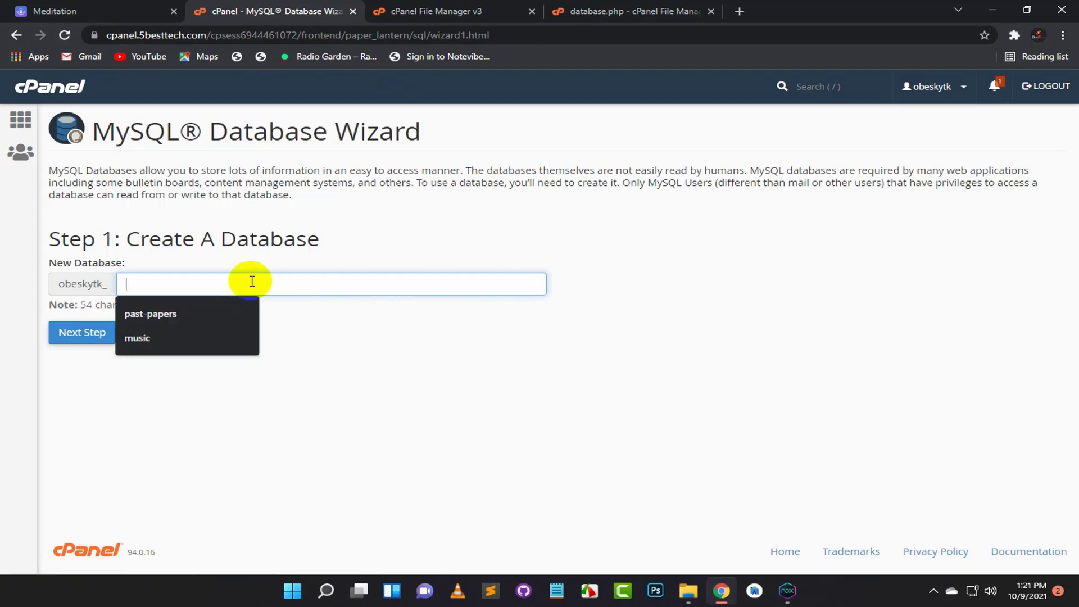
pyautogui.click(208, 335)
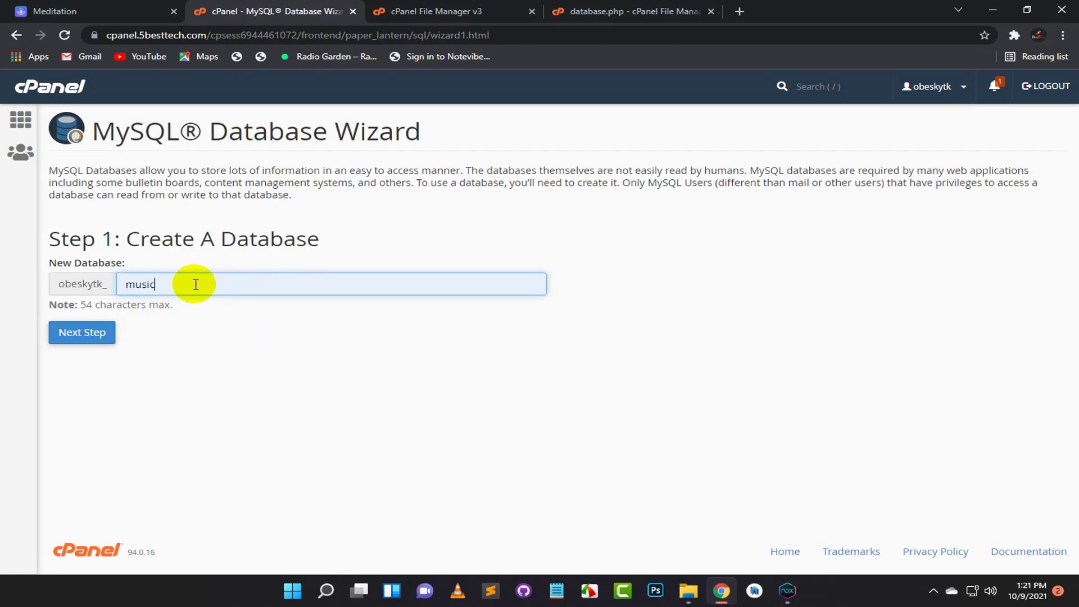
pyautogui.write('part2')
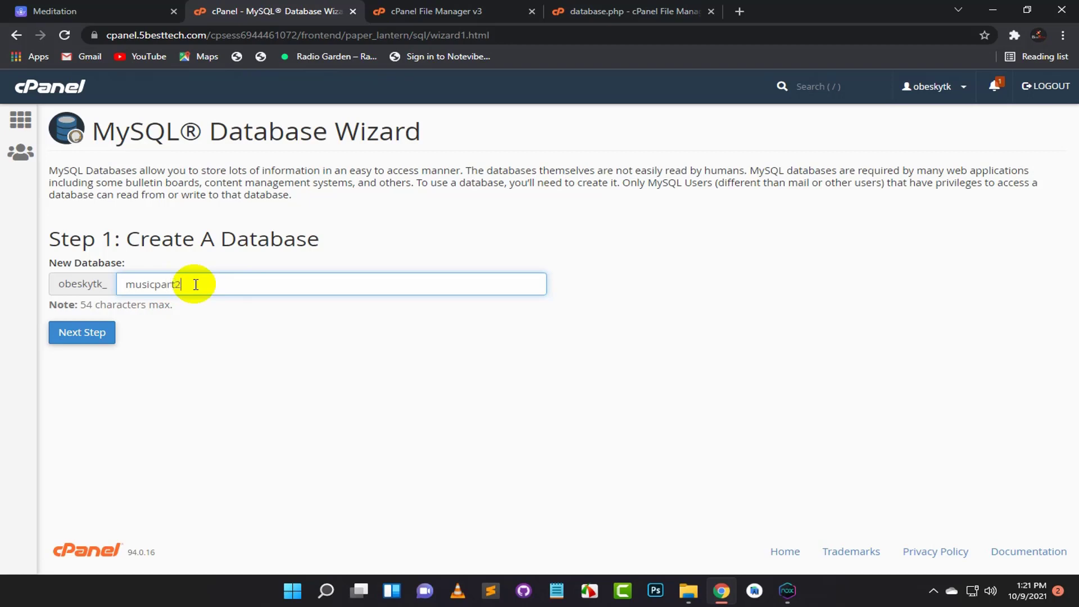
pyautogui.moveTo(194, 284); pyautogui.dragTo(121, 284)
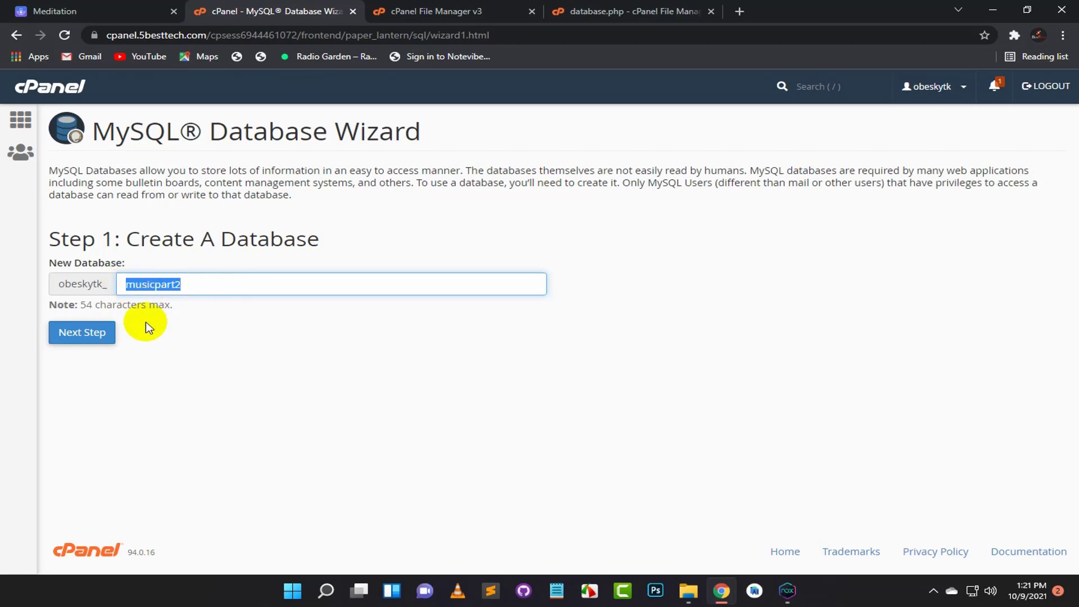
pyautogui.click(97, 333)
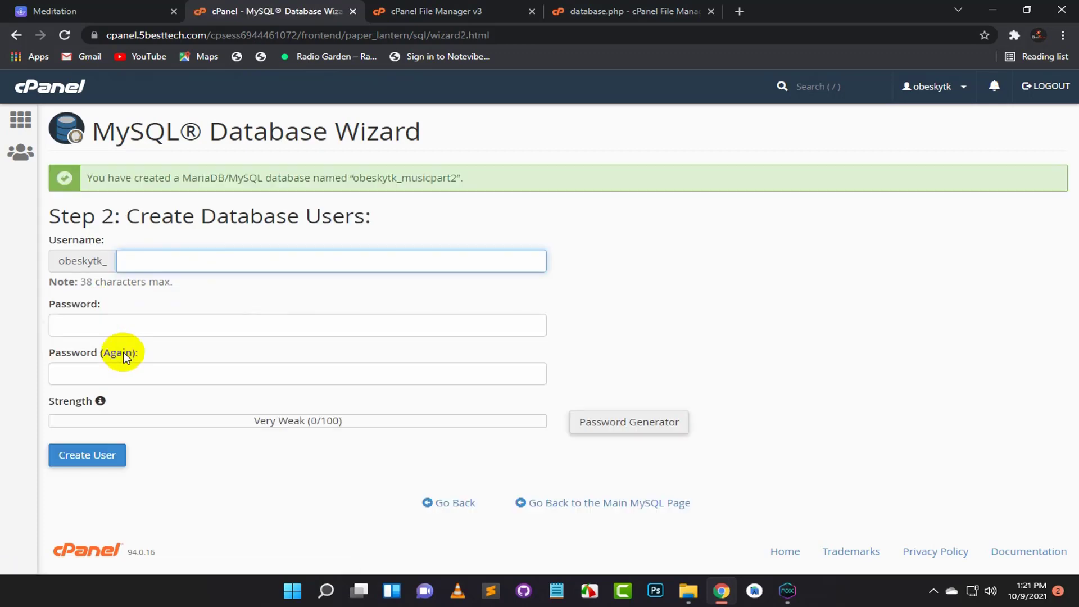
# Step: Enter musicpart2 as the username, generate a random password, and select it to copy
pyautogui.write('musicpart2')
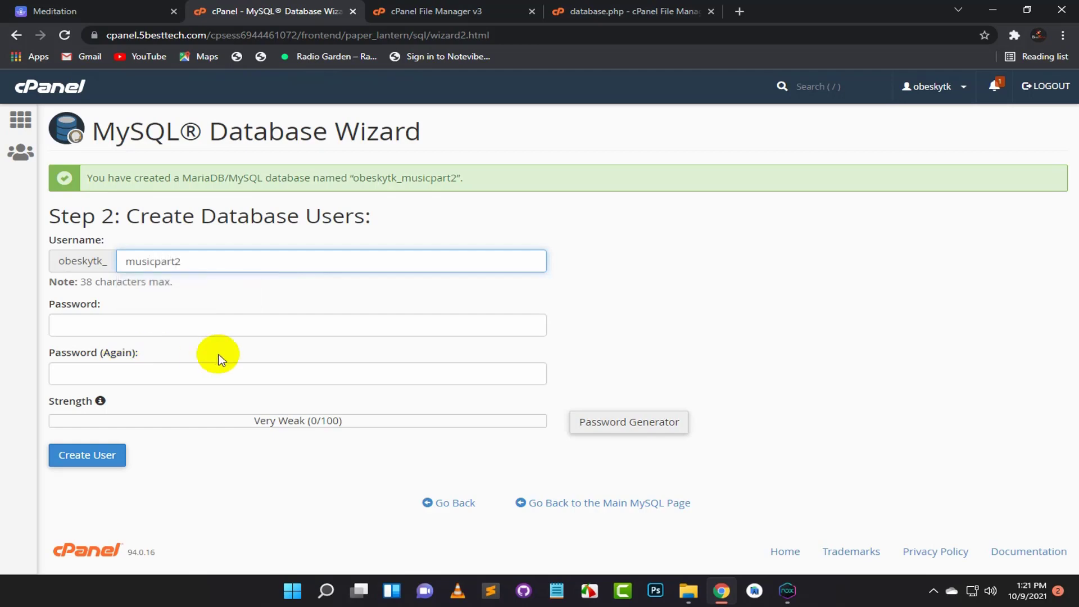
pyautogui.moveTo(190, 263); pyautogui.dragTo(112, 261)
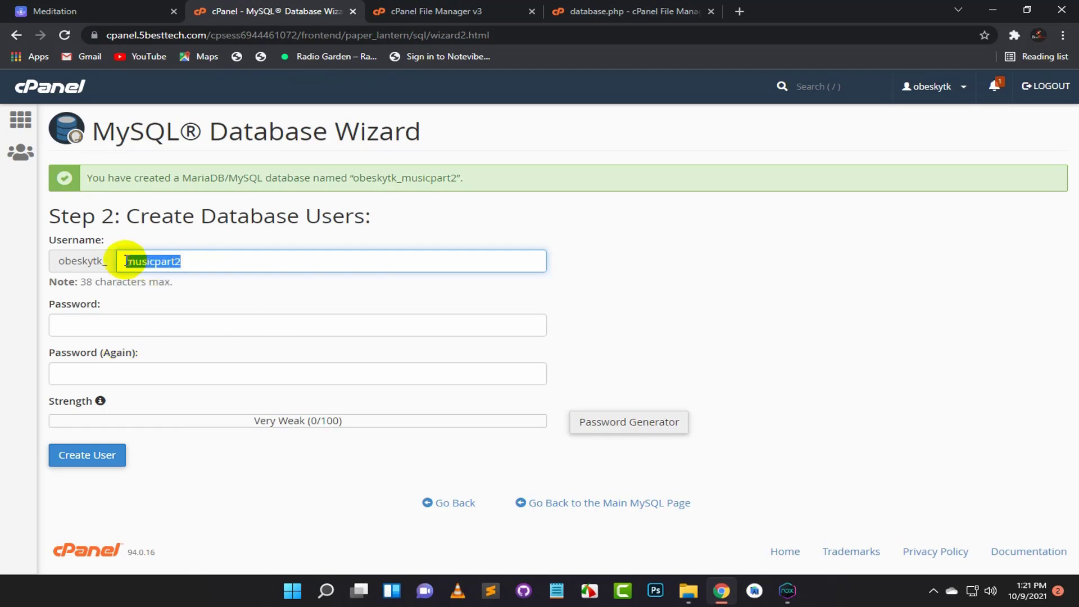
pyautogui.click(601, 427)
pyautogui.moveTo(491, 280); pyautogui.dragTo(415, 276)
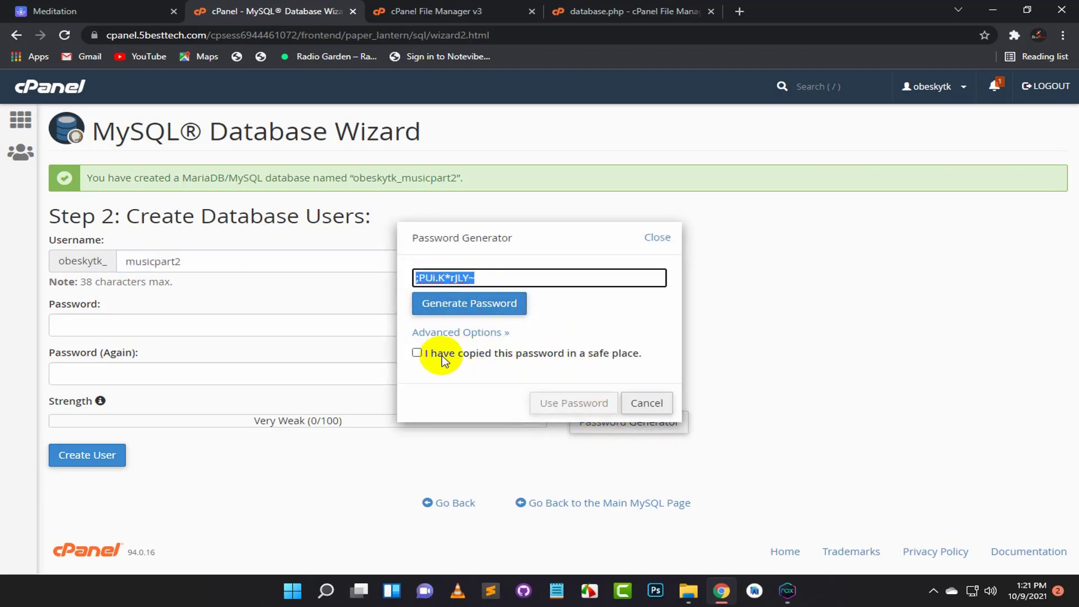
pyautogui.click(460, 304)
pyautogui.click(457, 304)
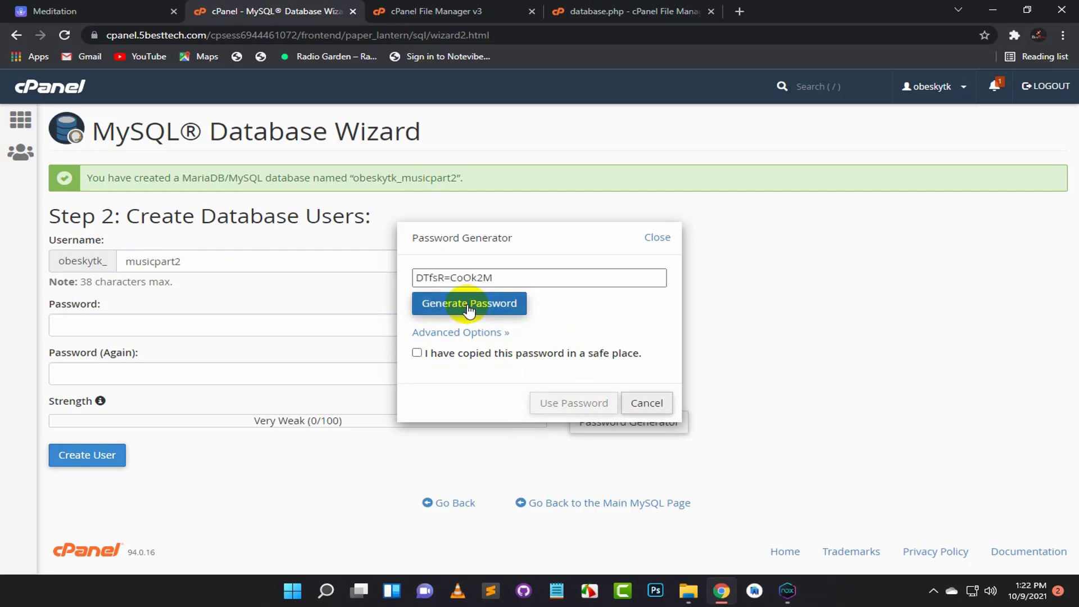
pyautogui.moveTo(499, 278); pyautogui.dragTo(415, 276)
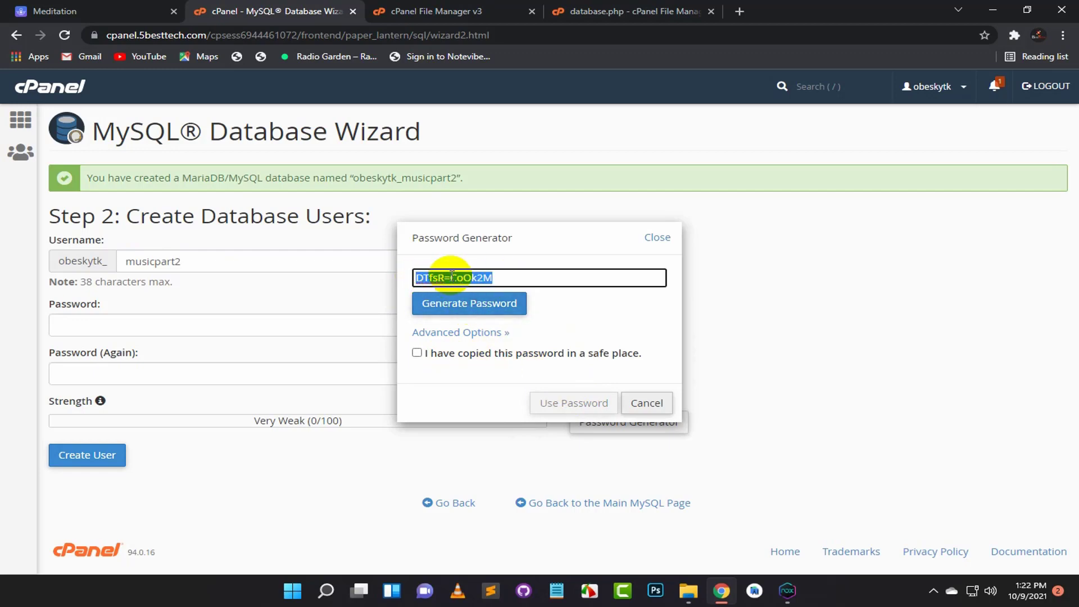
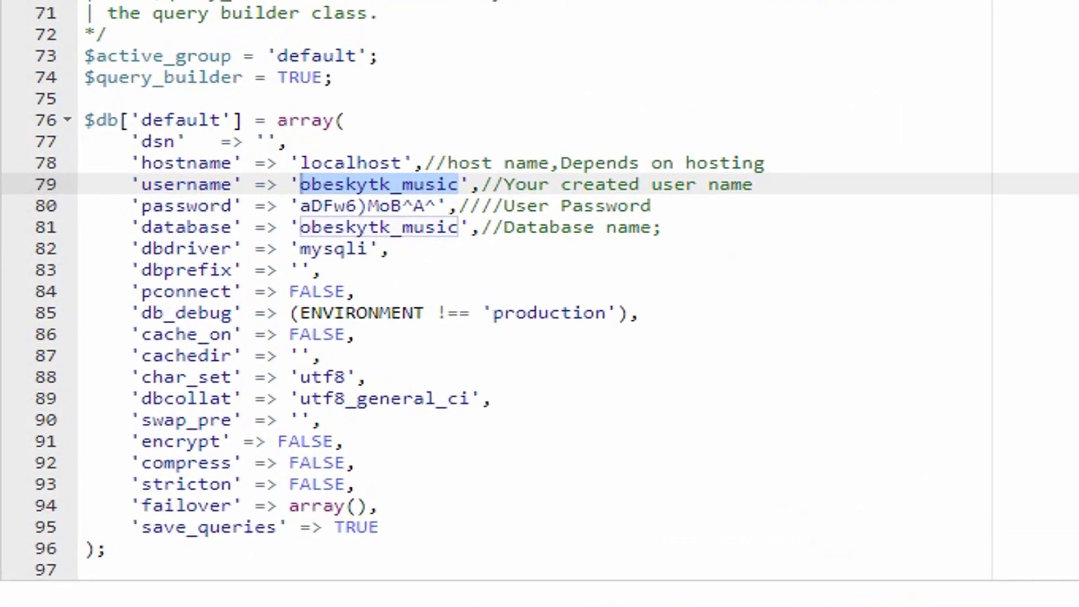
# Step: Bring back the notes holding the new database credentials
pyautogui.hotkey('alt', 'Tab')
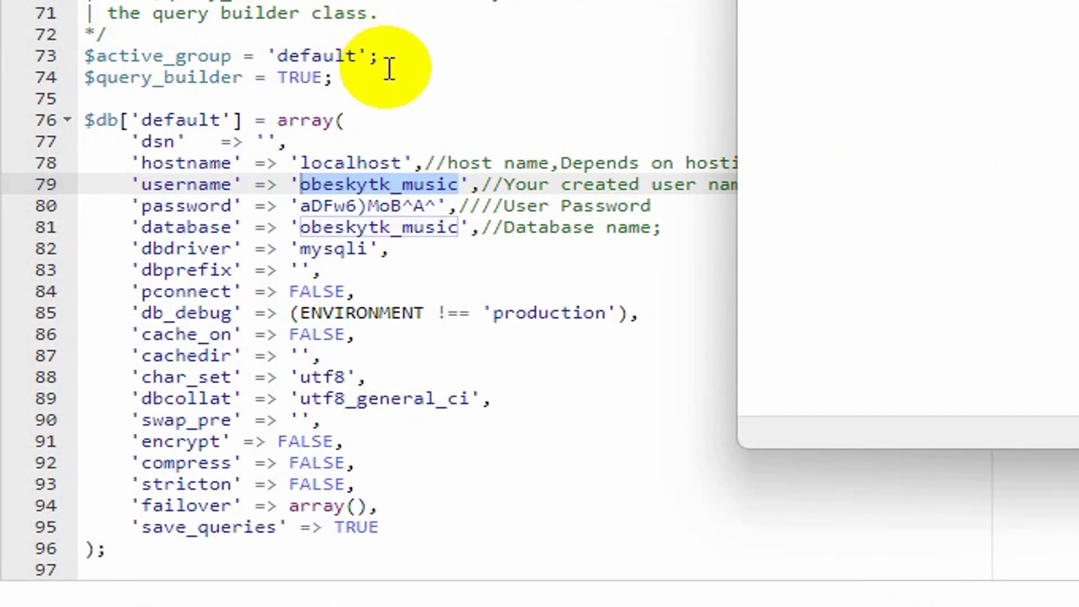
# Step: Replace the username, database name and password on lines 79–81 of database.php and save
pyautogui.click(428, 184)
pyautogui.moveTo(459, 185); pyautogui.dragTo(300, 184)
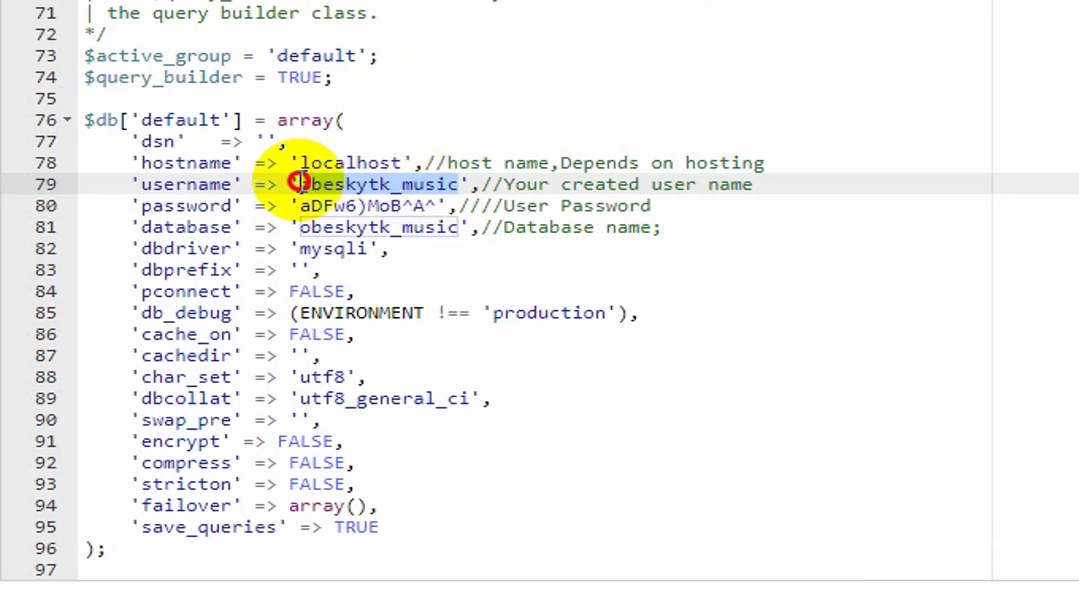
pyautogui.write('obeskytk_musicpart2')
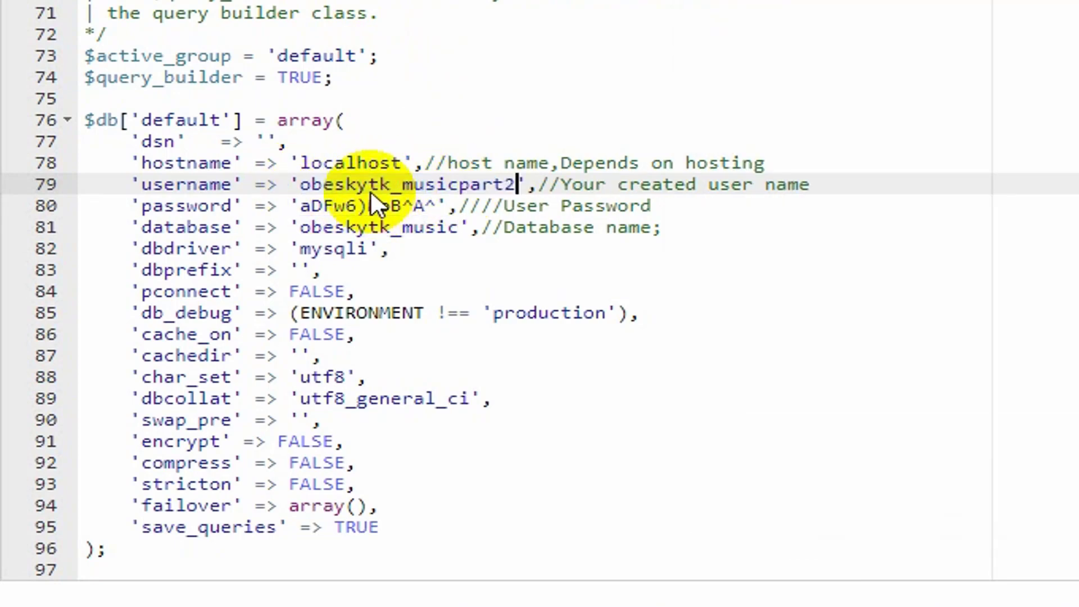
pyautogui.moveTo(458, 228); pyautogui.dragTo(300, 231)
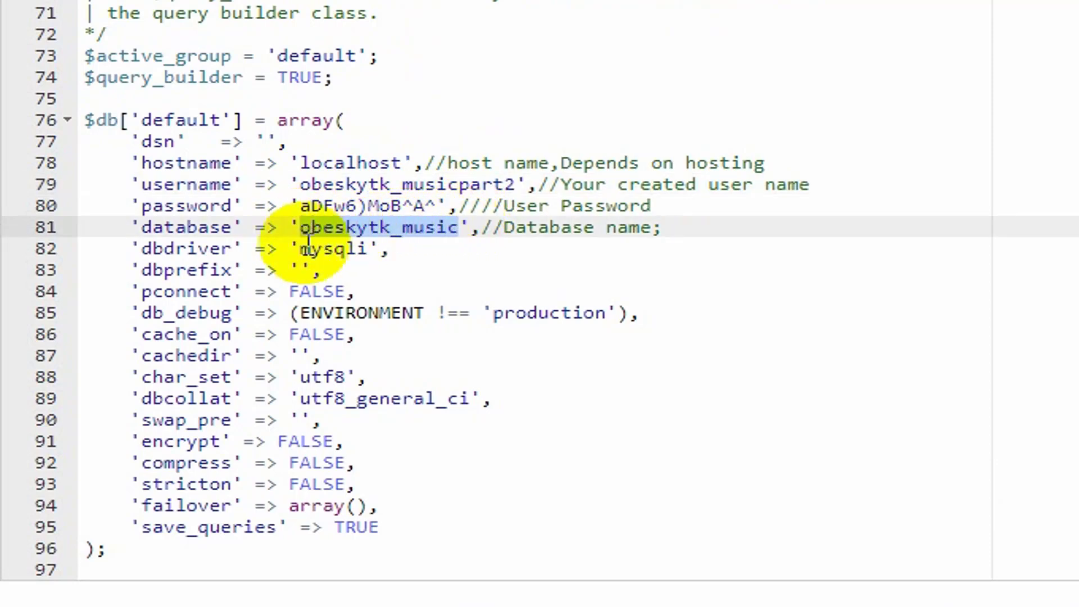
pyautogui.write('obeskytk_musicpart2')
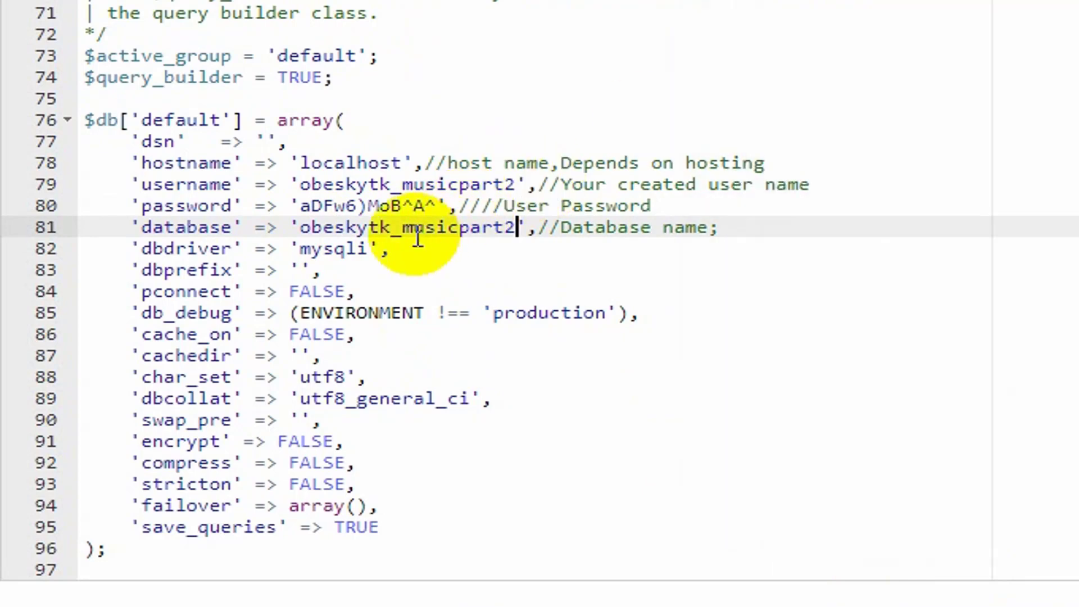
pyautogui.moveTo(439, 207); pyautogui.dragTo(304, 208)
pyautogui.hotkey('ctrl', 'v')
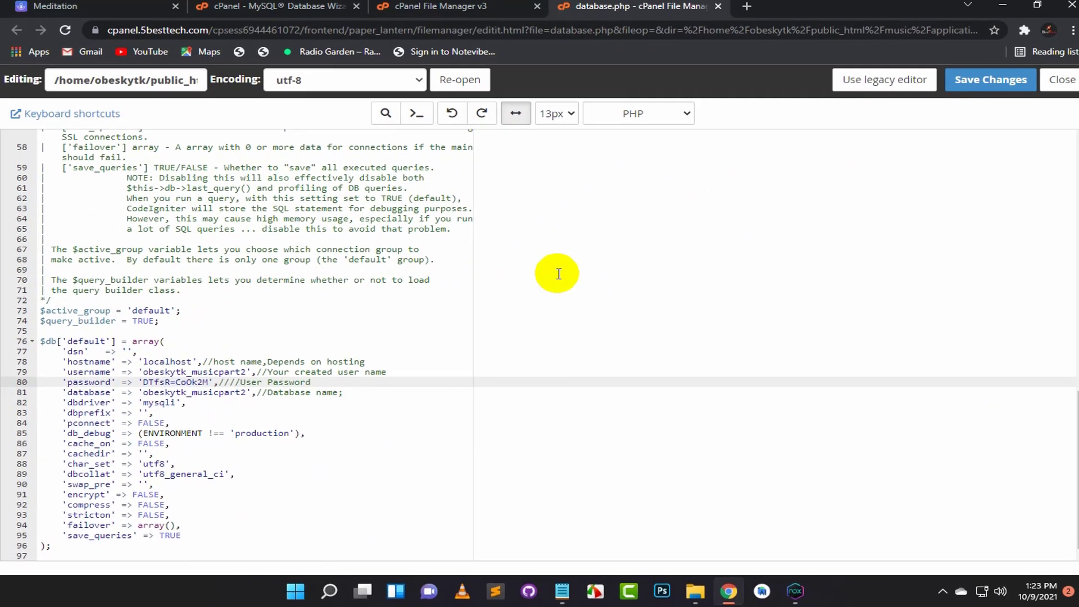
pyautogui.click(986, 79)
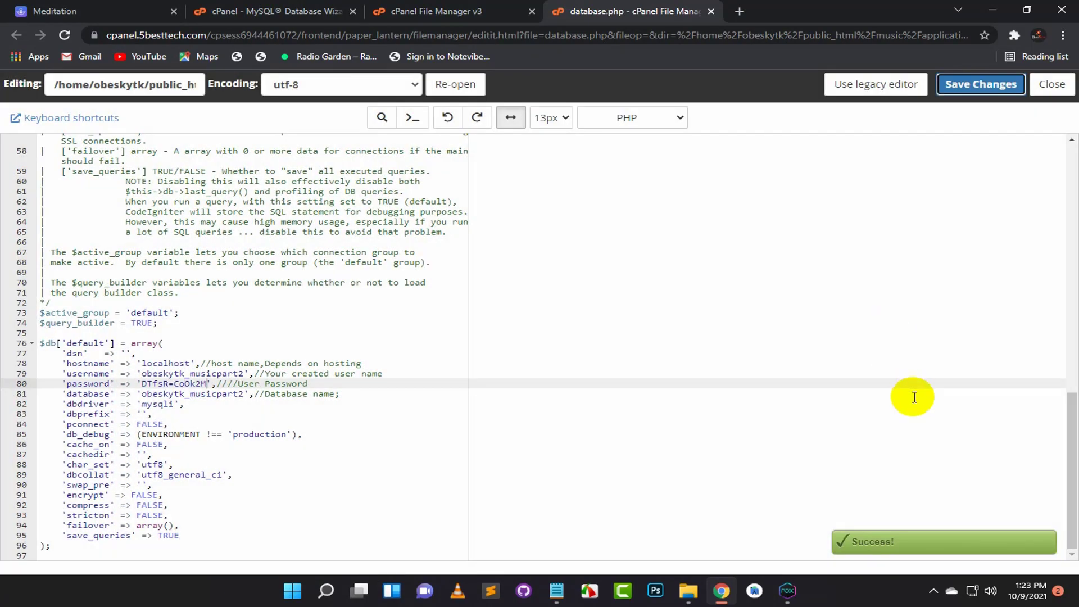
# Step: Go from the Database Wizard back to cPanel home and launch phpMyAdmin
pyautogui.click(245, 13)
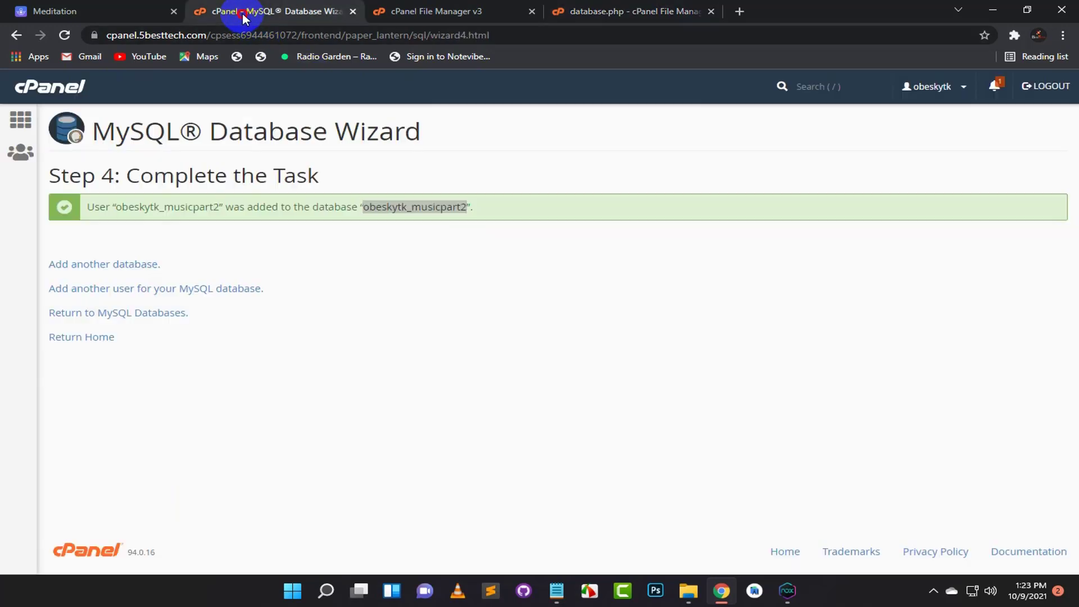
pyautogui.click(59, 94)
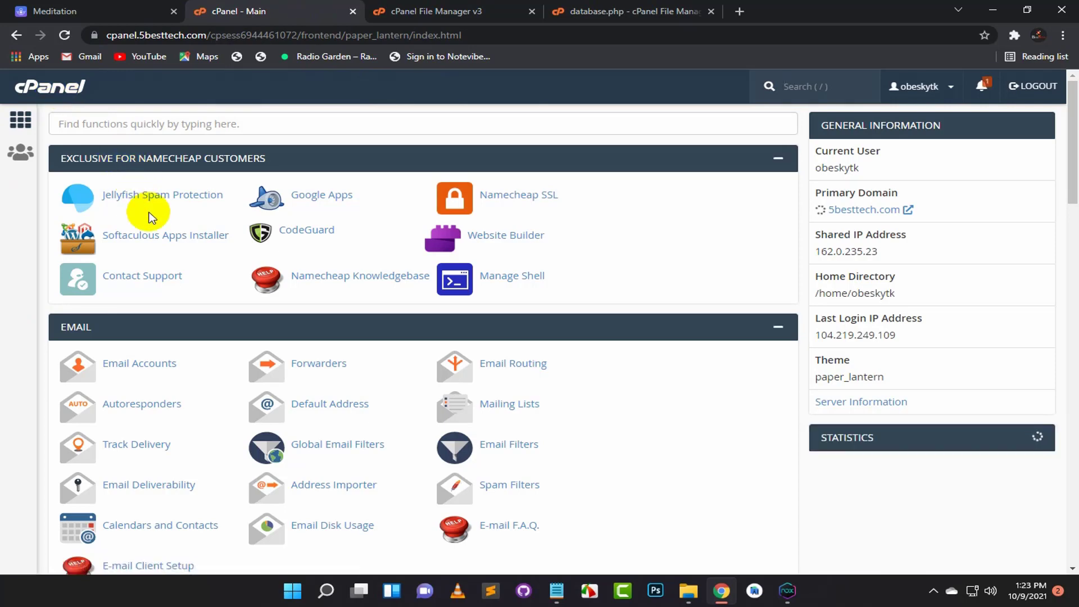
pyautogui.scroll(-7, 151, 218)
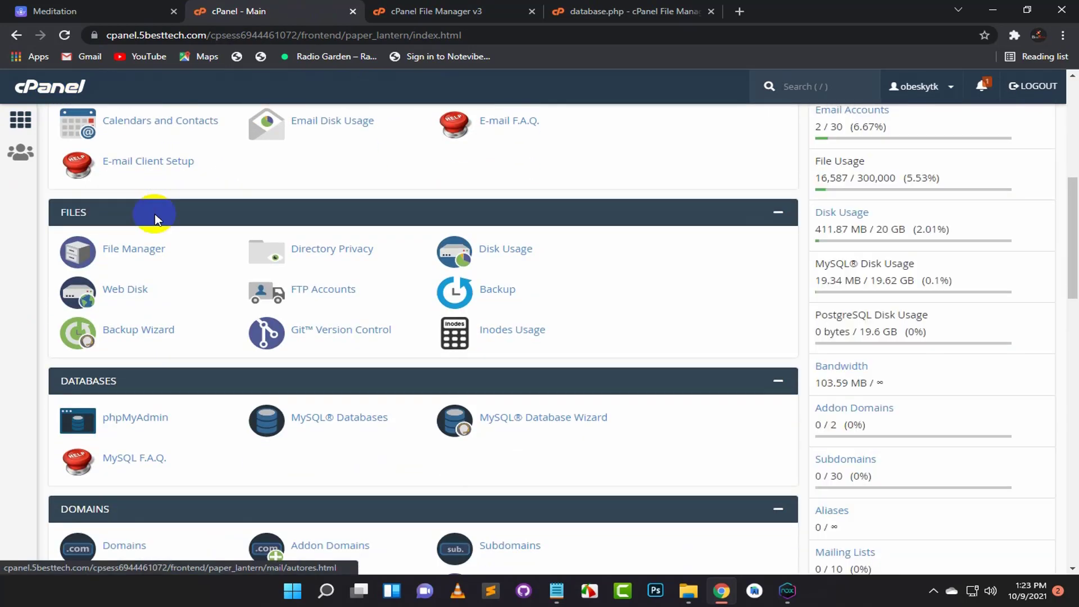
pyautogui.scroll(-1, 152, 236)
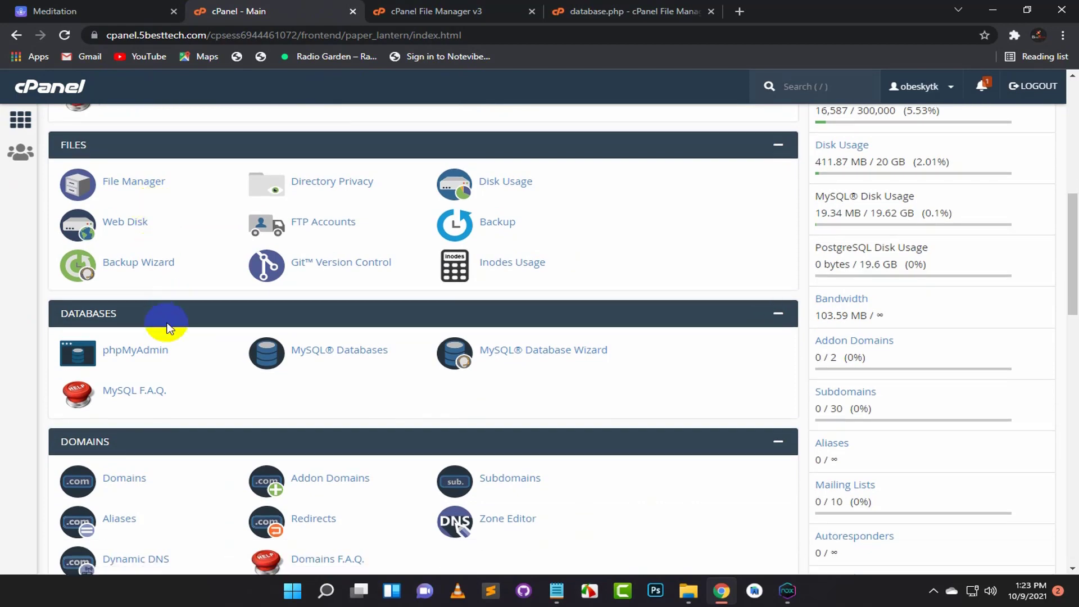
pyautogui.click(142, 352)
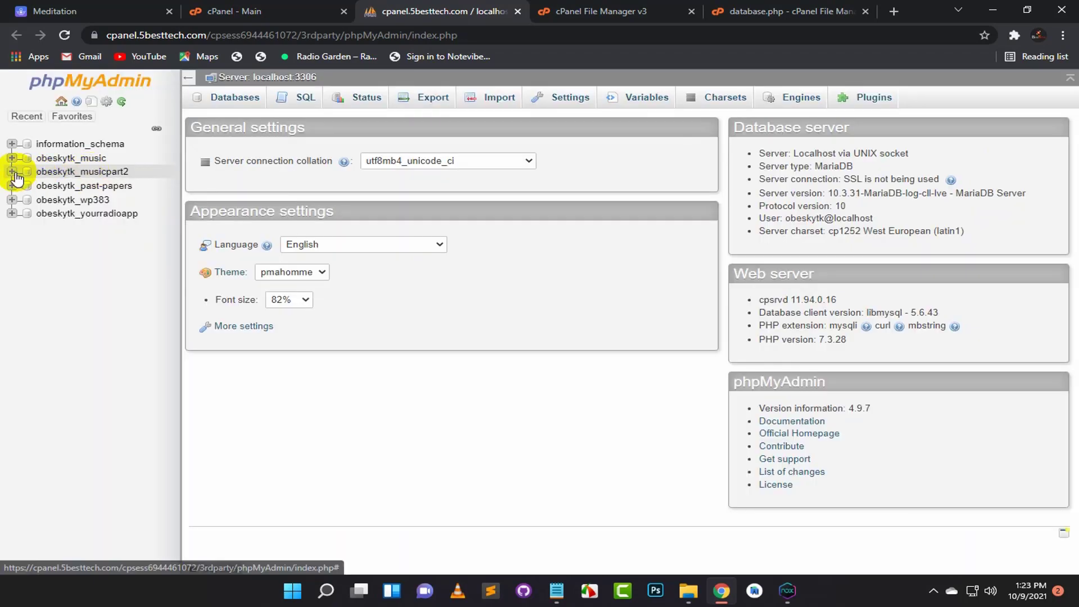
# Step: Import database_meditation.sql into the obeskytk_musicpart2 database
pyautogui.click(47, 174)
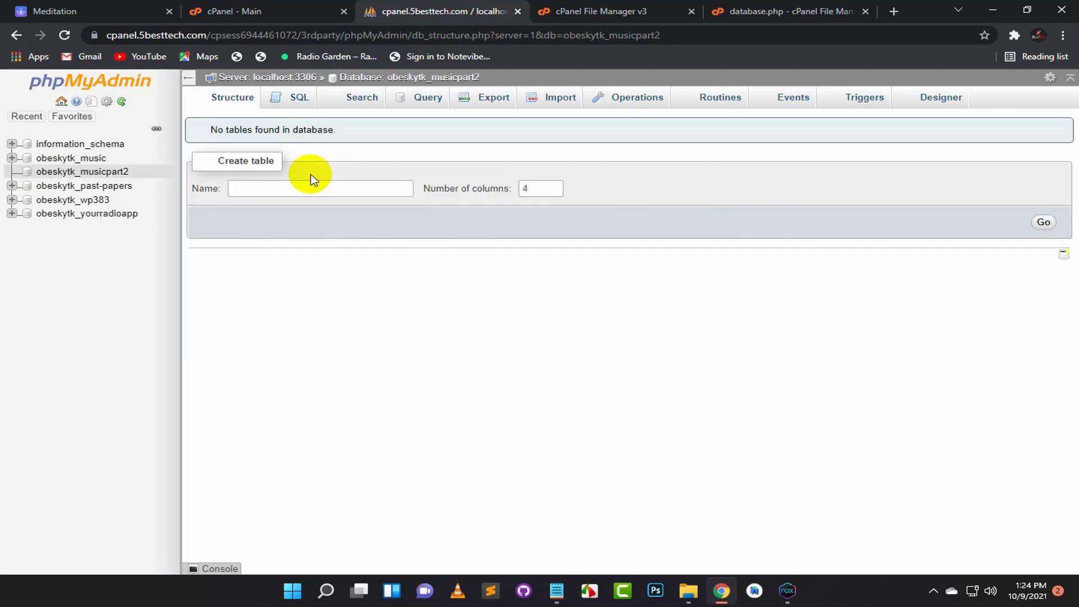
pyautogui.click(536, 101)
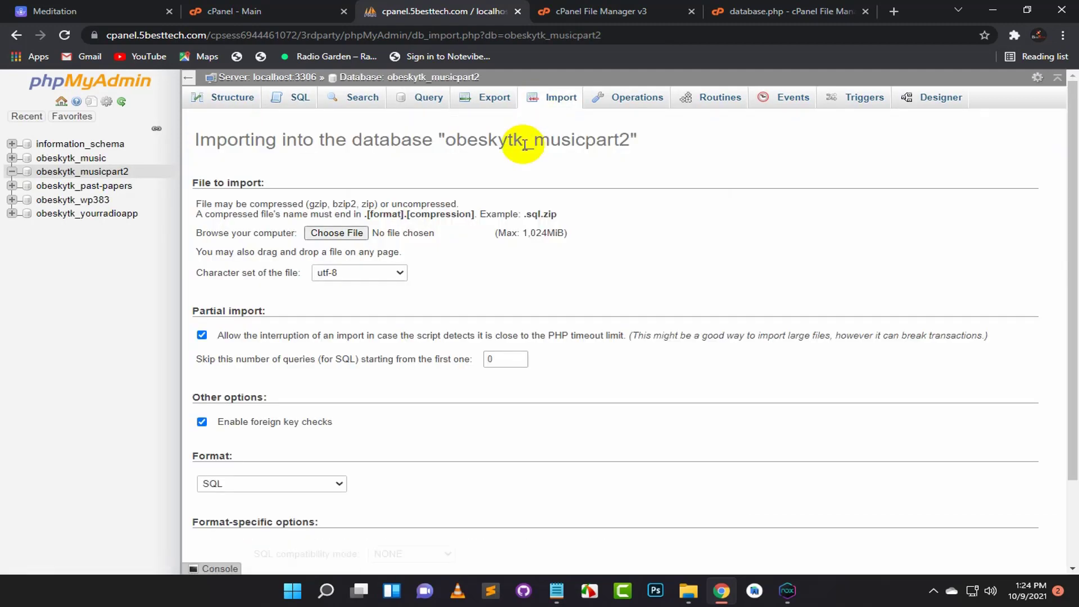
pyautogui.click(336, 233)
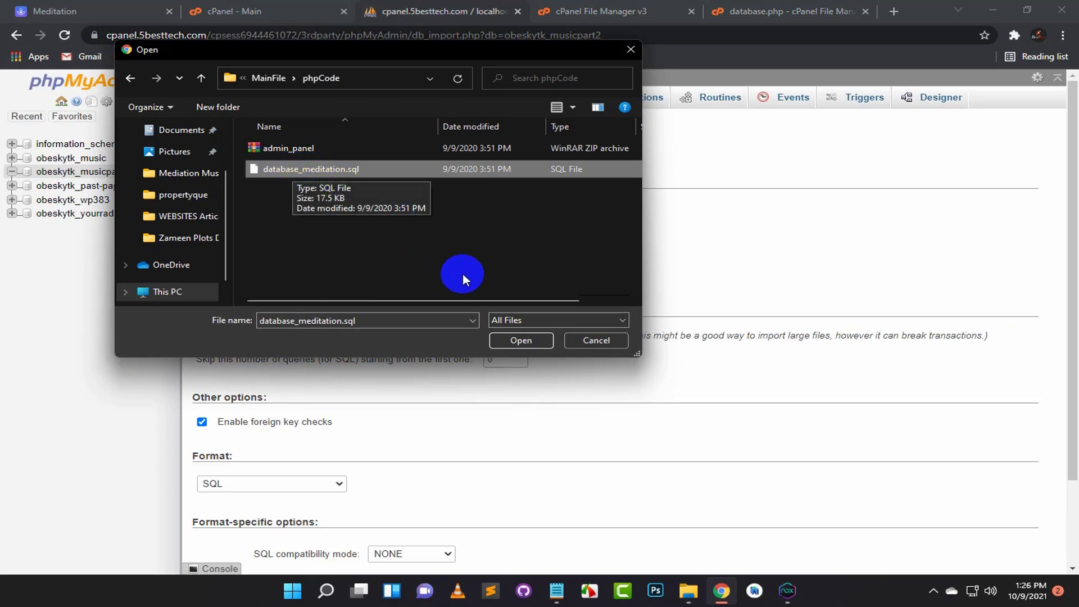
pyautogui.click(523, 341)
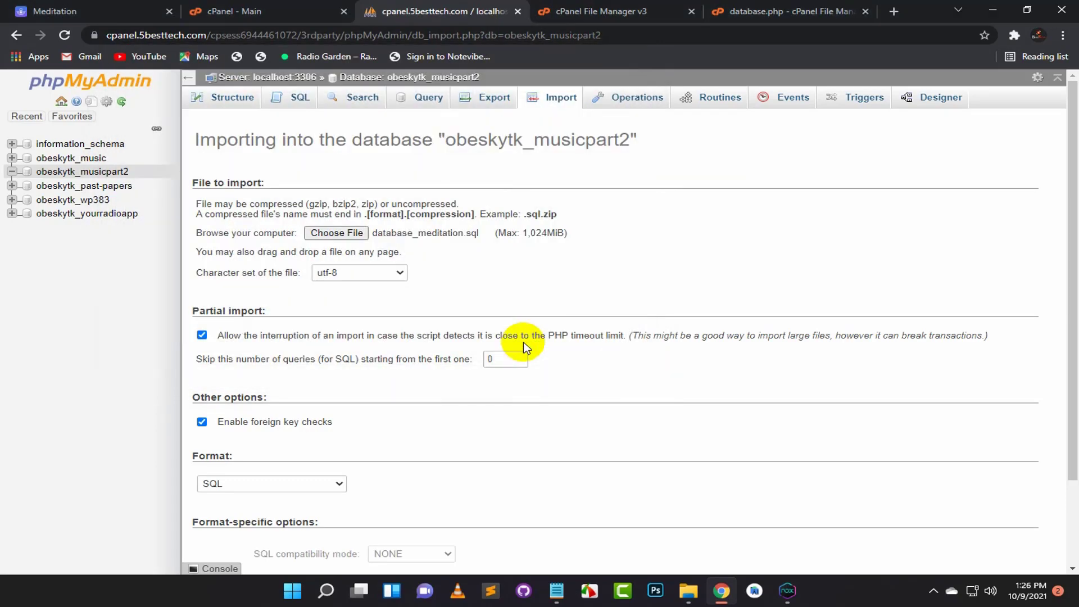
pyautogui.scroll(-2, 402, 321)
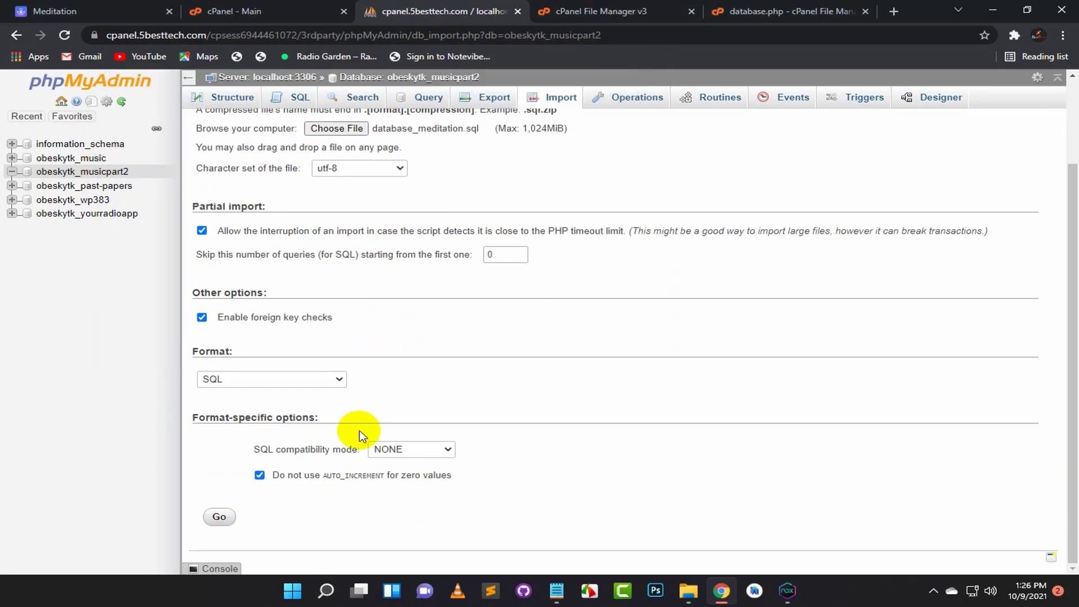
pyautogui.click(219, 517)
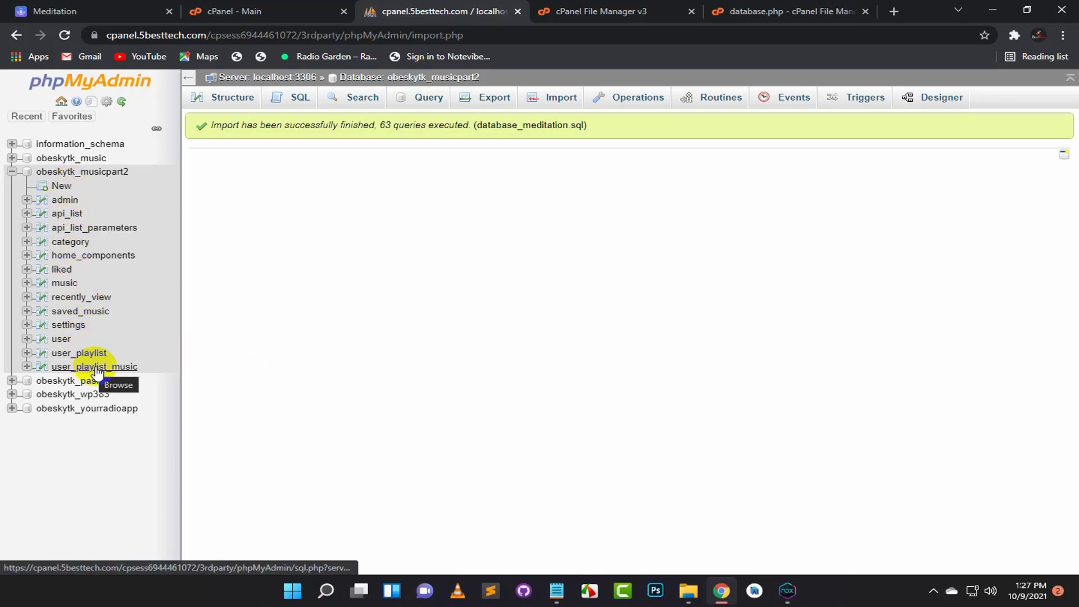
# Step: Load the Meditation admin site on 5besttech.com in a new browser tab
pyautogui.click(894, 12)
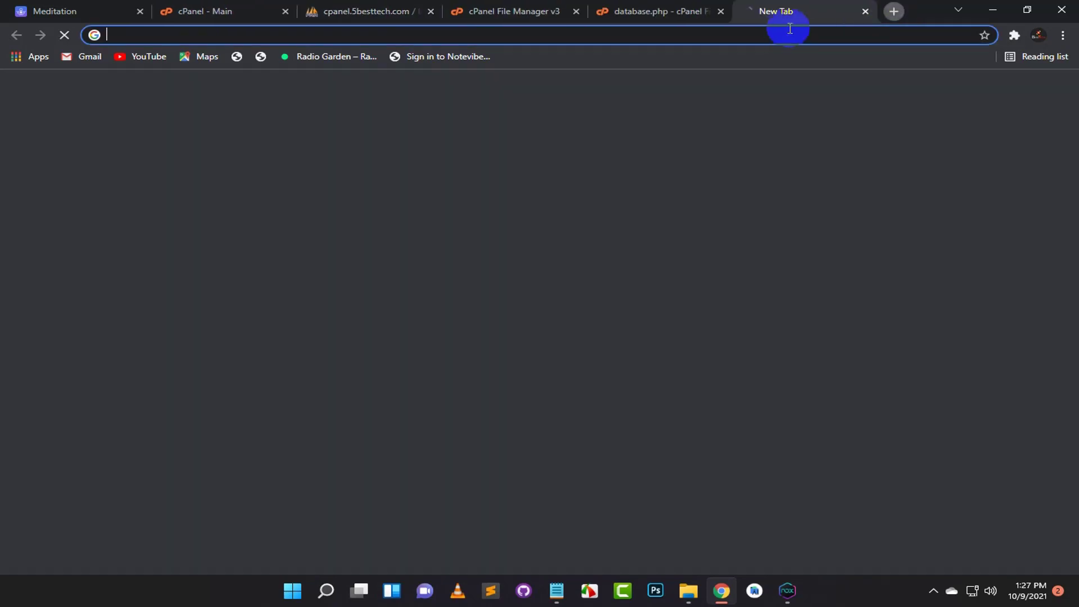
pyautogui.write('5')
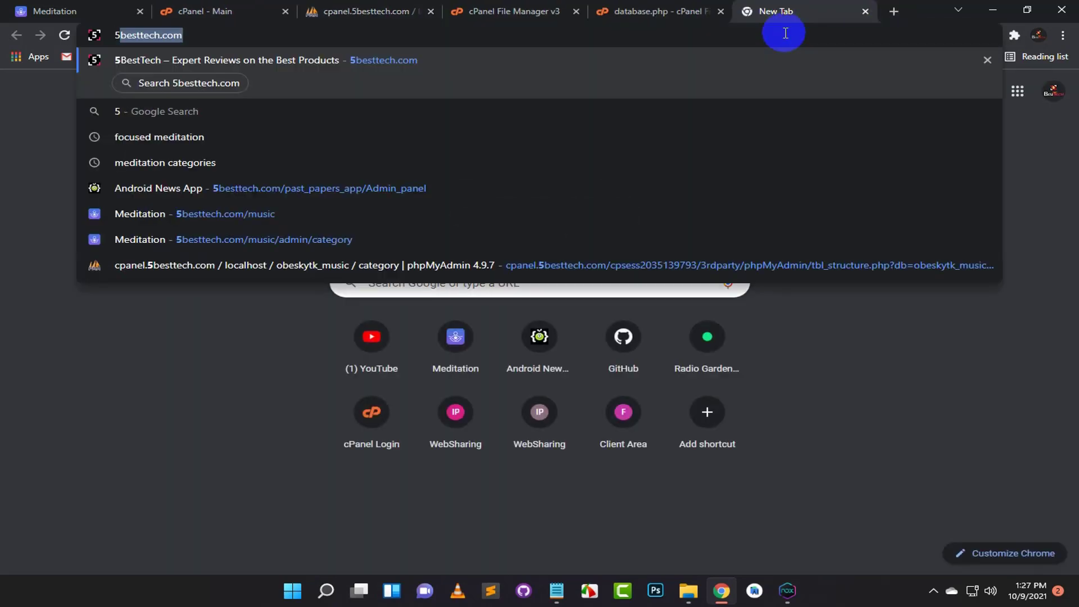
pyautogui.press('BackSpace')
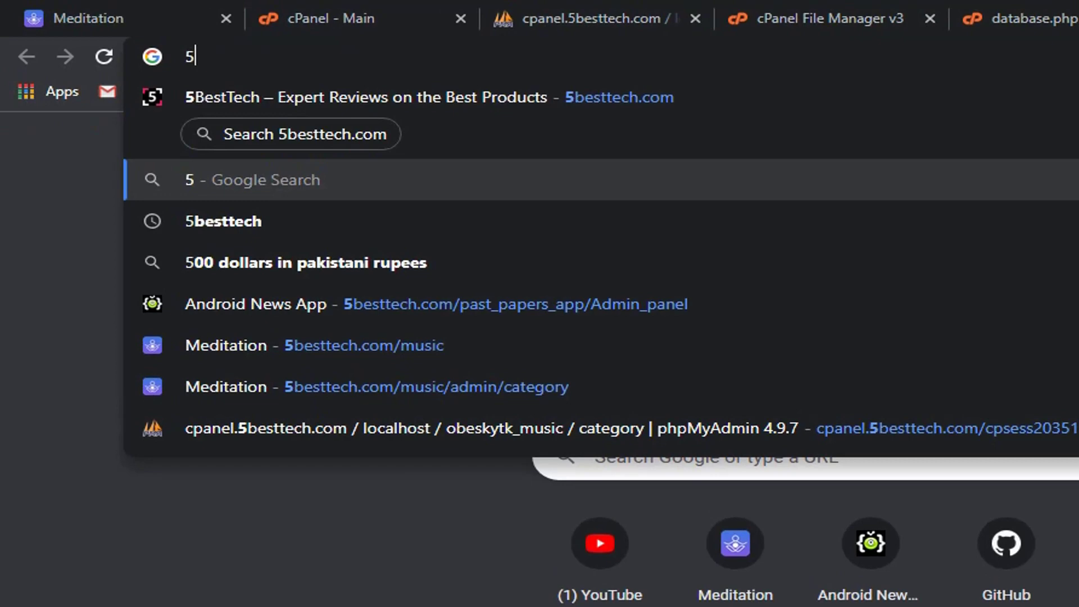
pyautogui.press('BackSpace')
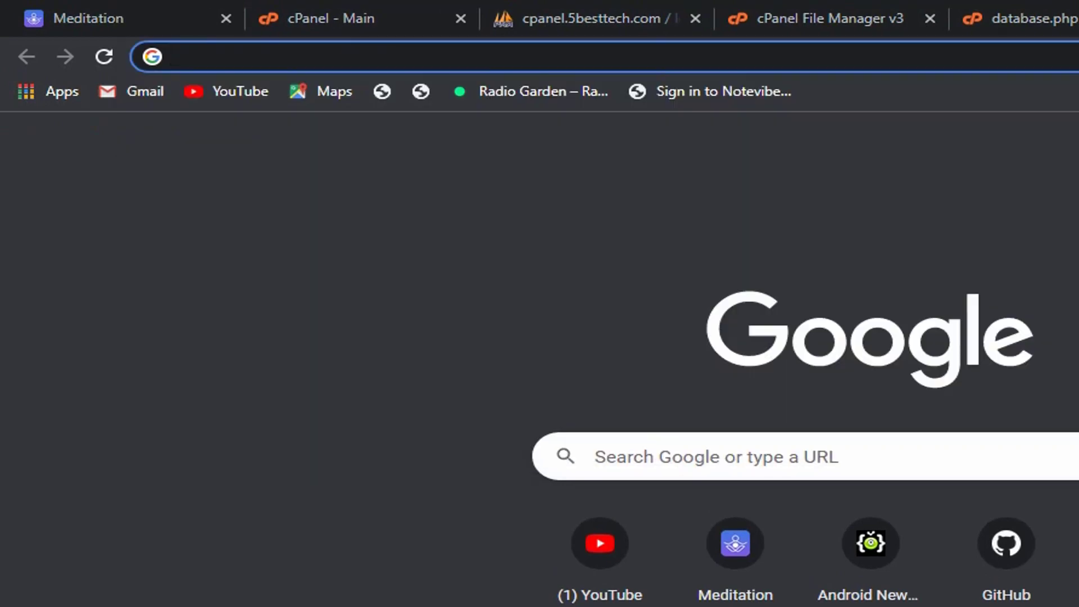
pyautogui.write('5')
pyautogui.press('Right')
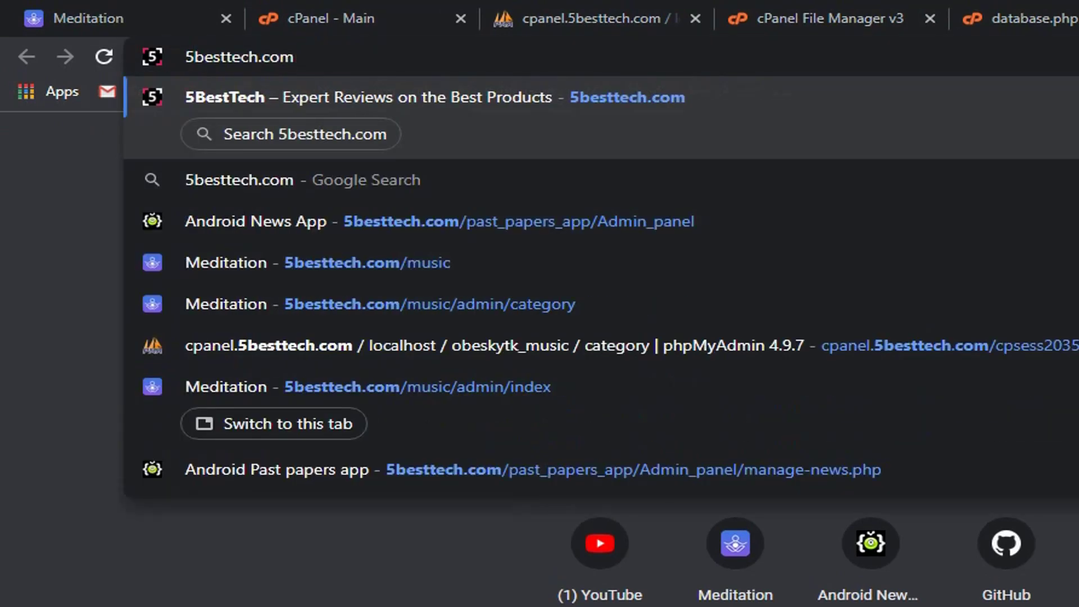
pyautogui.write('/')
pyautogui.press('Down')
pyautogui.press('Down')
pyautogui.press('Down')
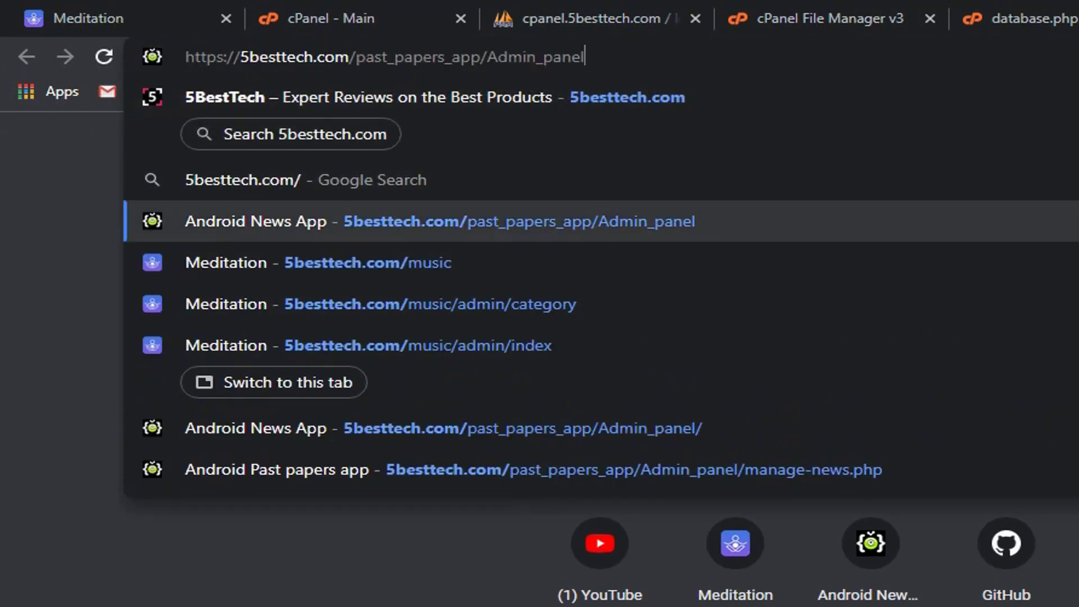
pyautogui.press('Return')
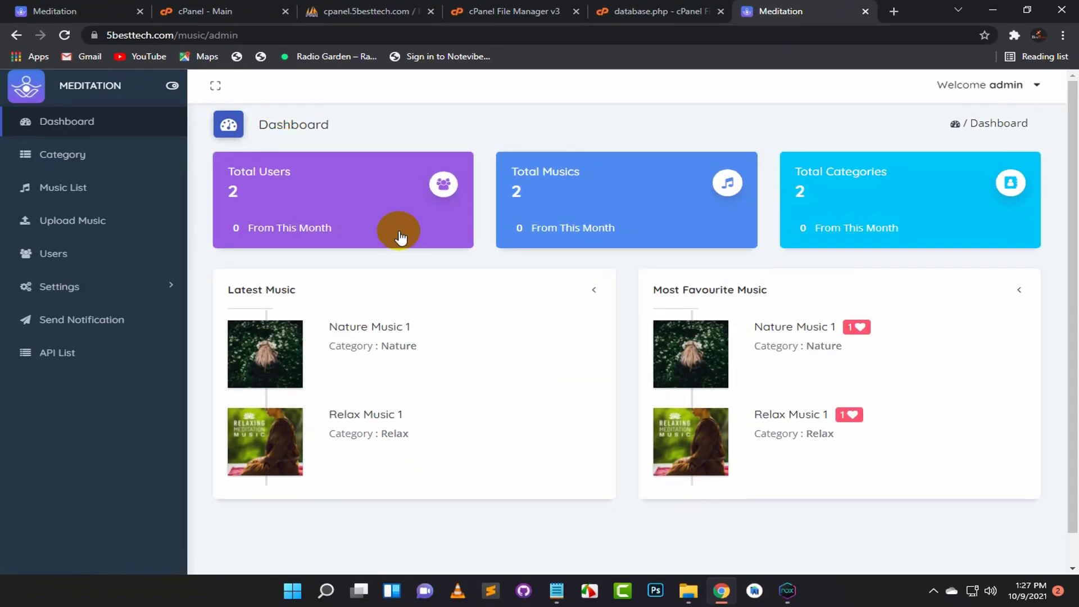
# Step: Log out of the admin panel and log back in with the admin account
pyautogui.click(1005, 86)
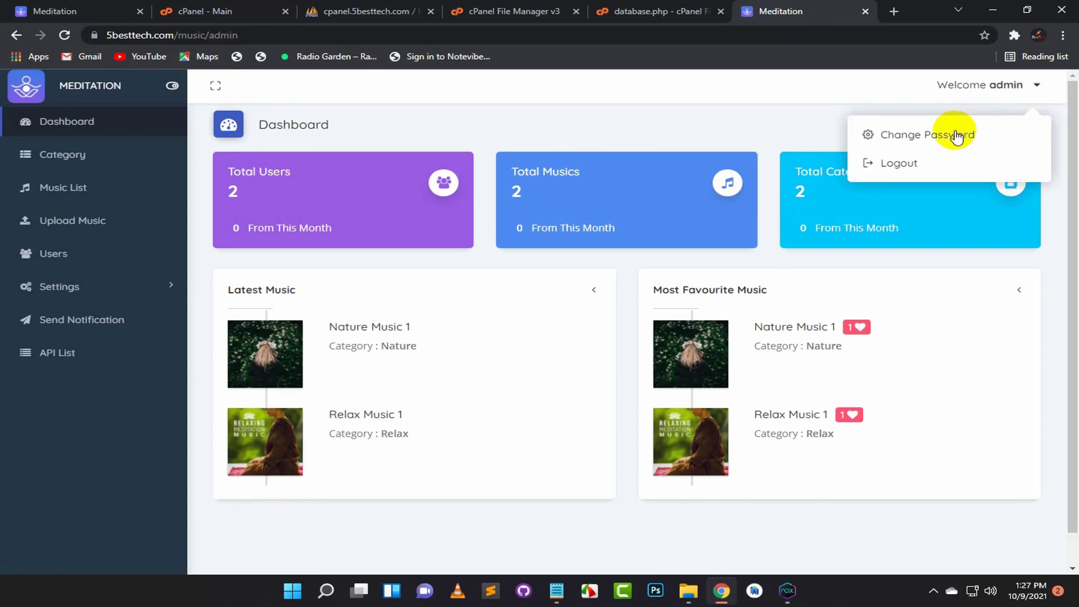
pyautogui.click(909, 163)
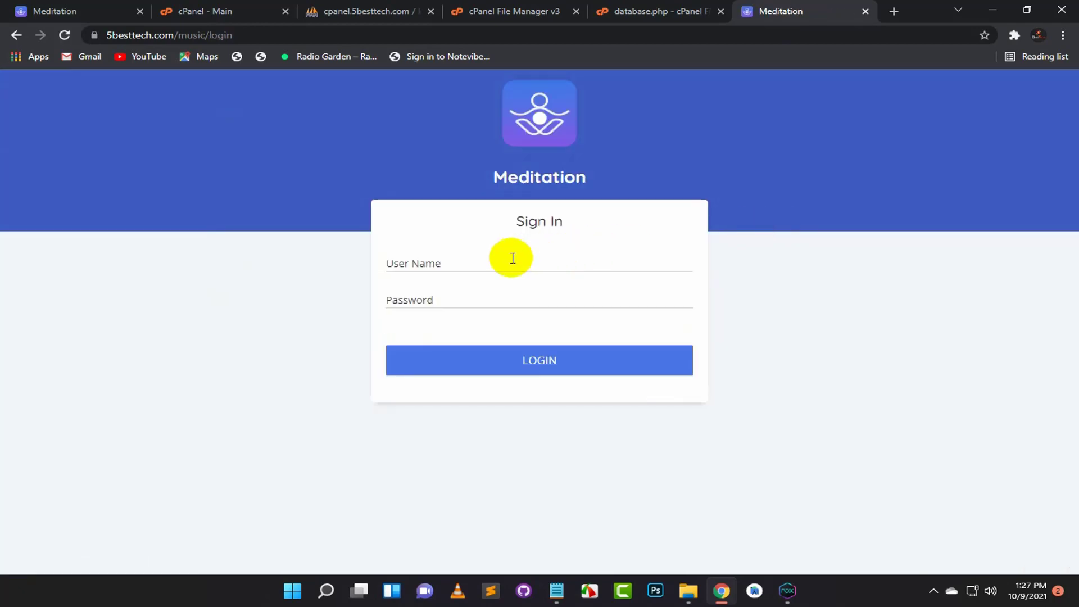
pyautogui.click(505, 259)
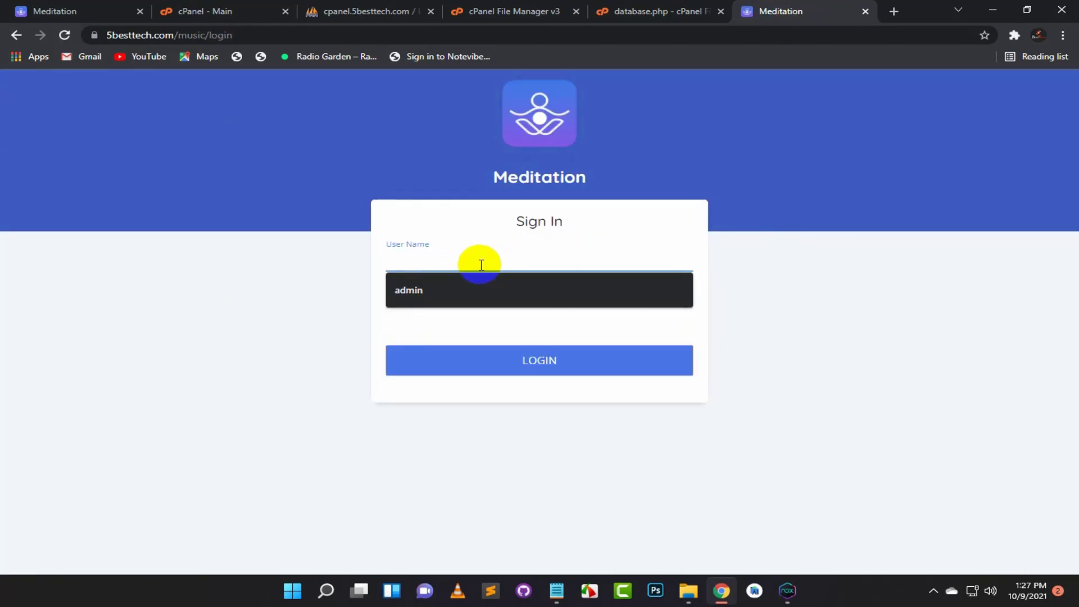
pyautogui.write('admin')
pyautogui.click(485, 300)
pyautogui.write('•••••')
pyautogui.press('Return')
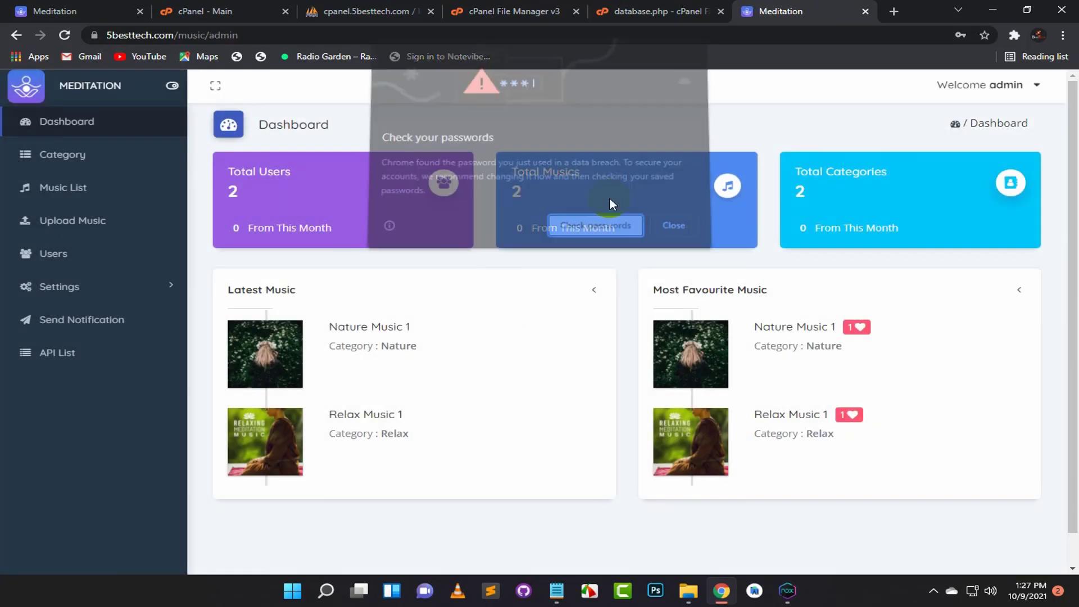
# Step: Dismiss the browser's password prompts and open the Category list
pyautogui.click(673, 232)
pyautogui.click(960, 256)
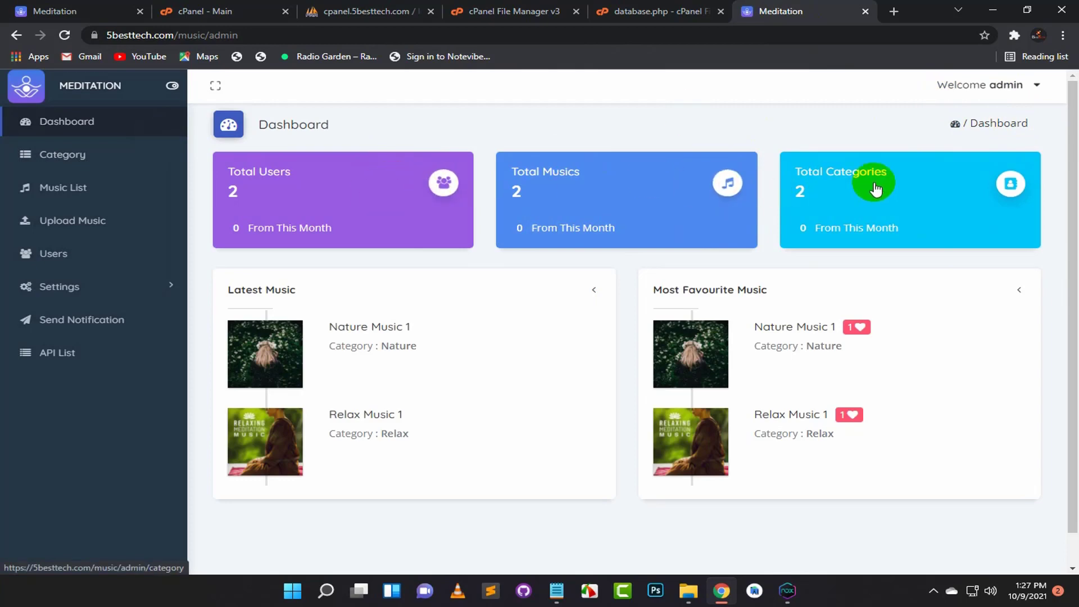
pyautogui.click(76, 155)
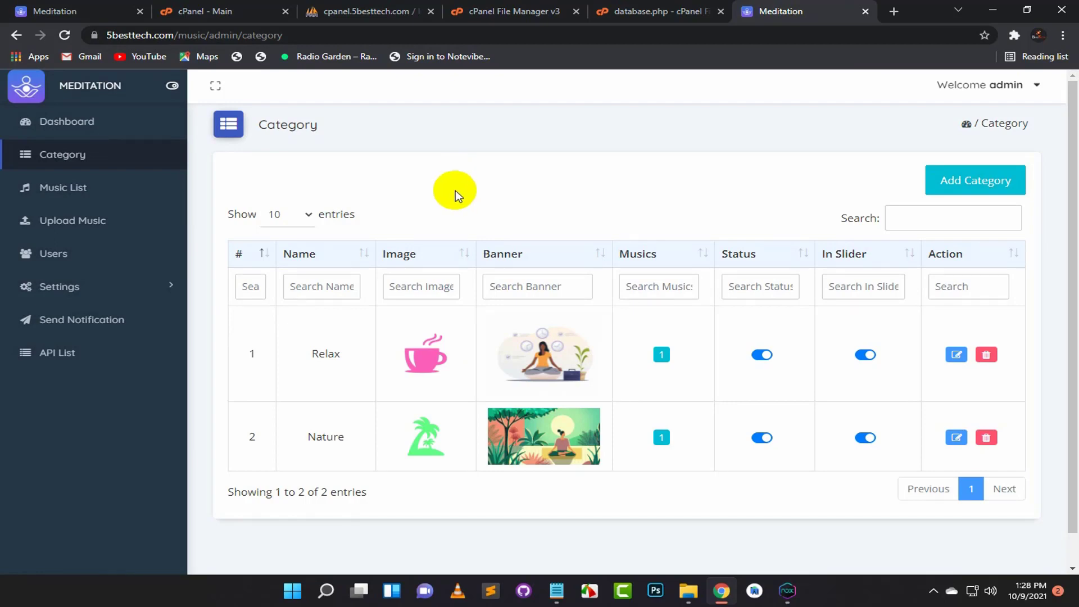
# Step: Export the category table as CSV and show the downloaded category.csv in its folder
pyautogui.click(336, 25)
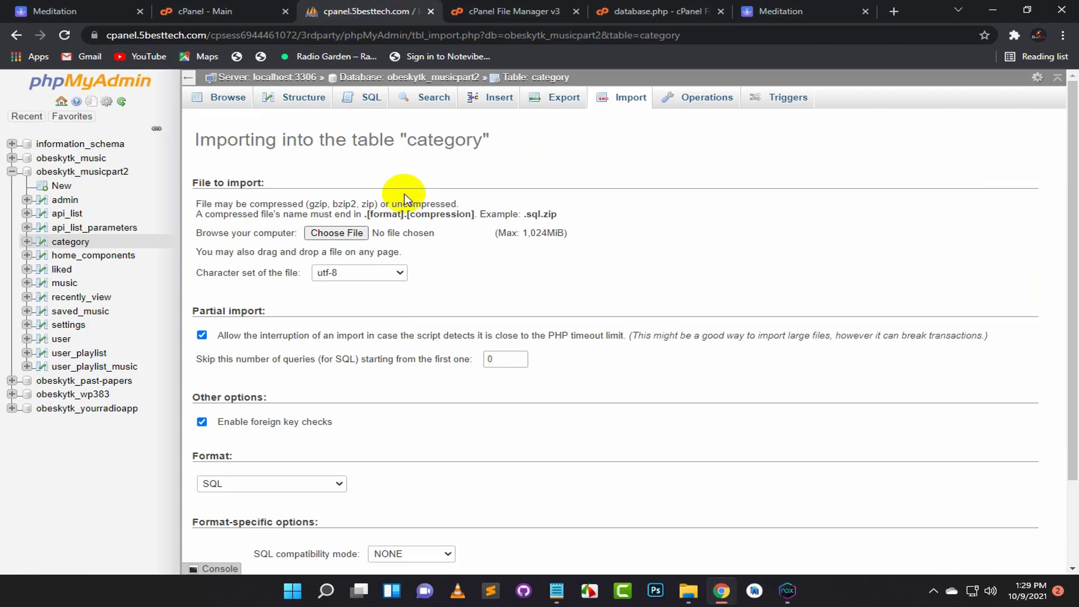
pyautogui.click(68, 245)
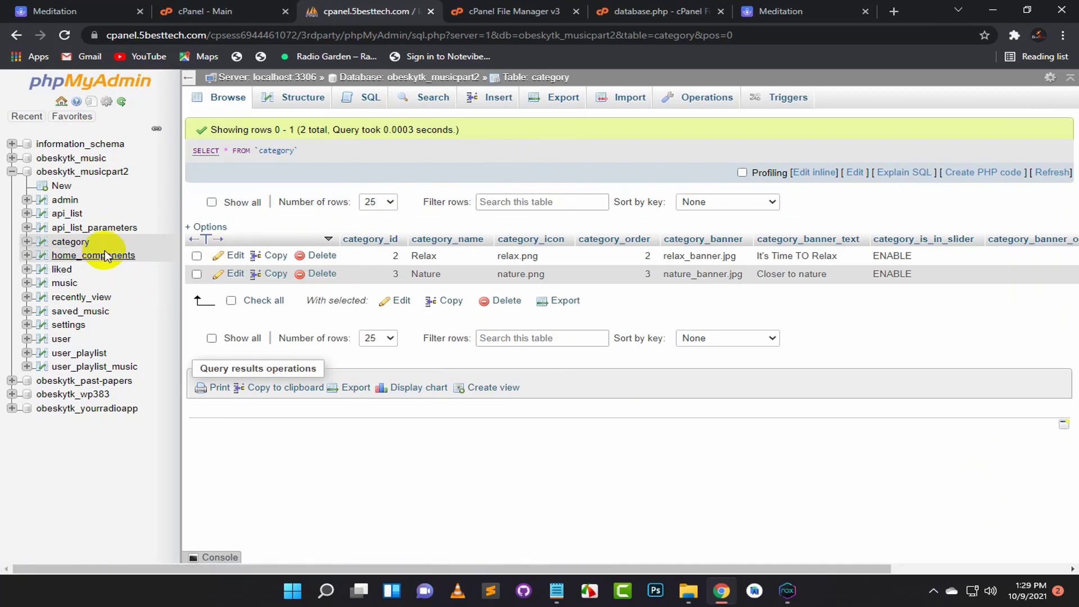
pyautogui.click(542, 106)
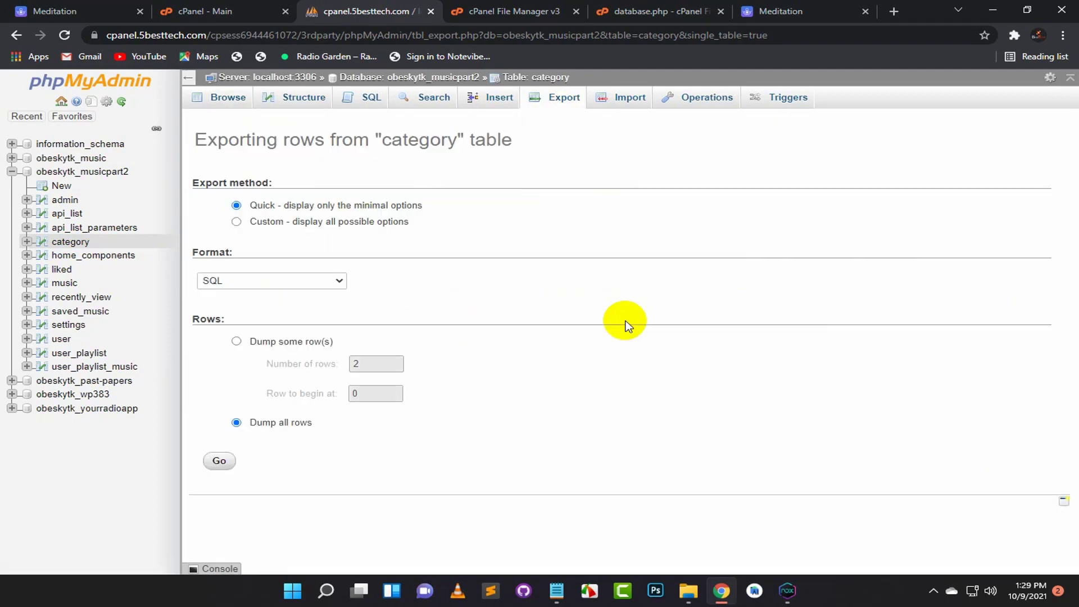
pyautogui.click(339, 281)
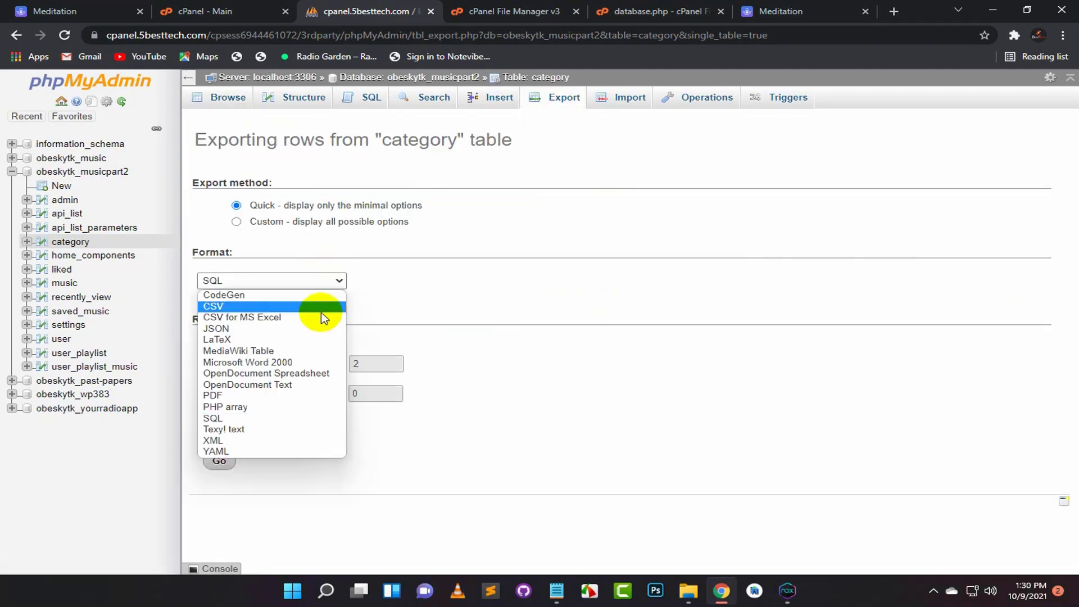
pyautogui.click(228, 307)
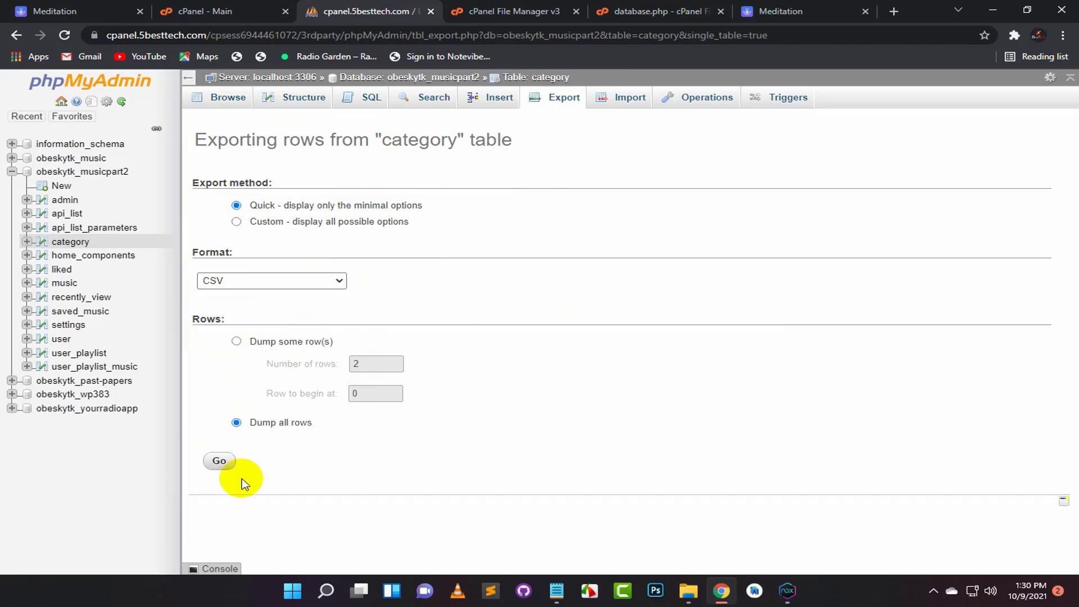
pyautogui.click(222, 463)
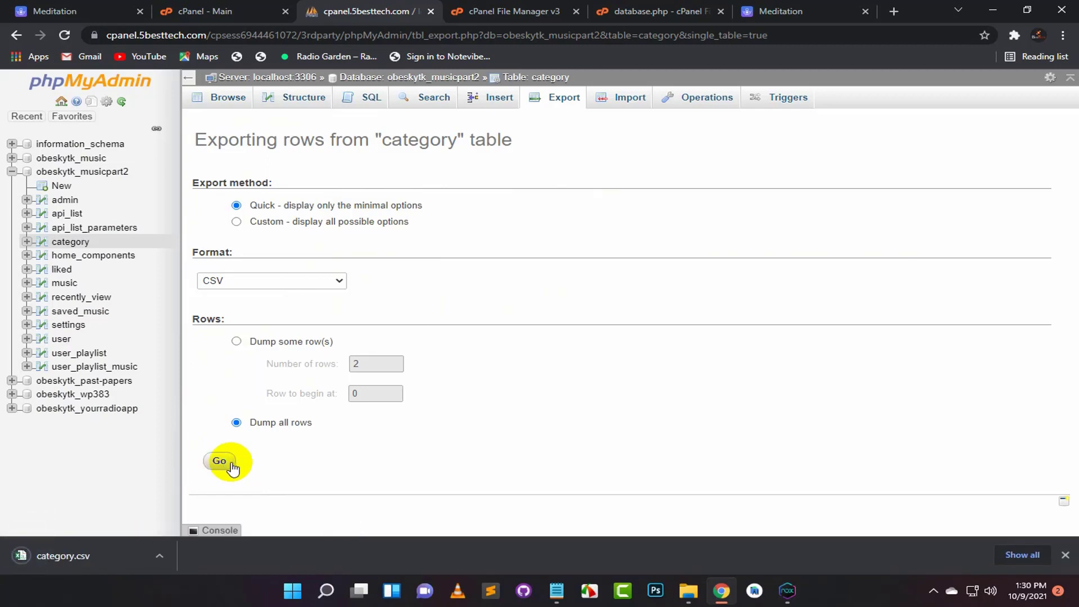
pyautogui.click(160, 557)
pyautogui.click(197, 509)
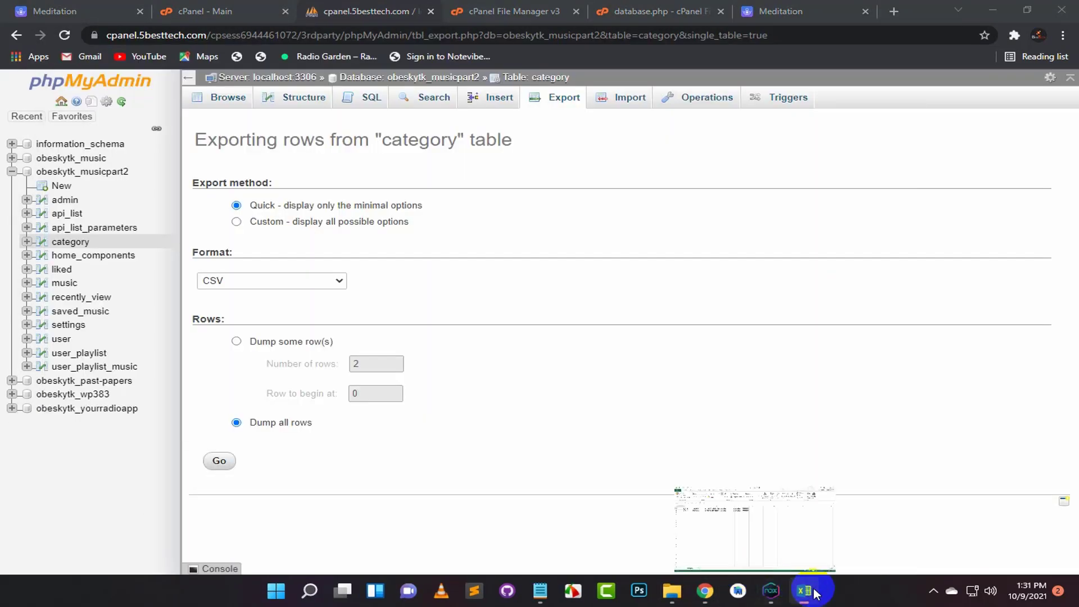
# Step: Open category.csv in Excel and widen columns A, B, C, E and J so dates display
pyautogui.click(805, 590)
pyautogui.moveTo(67, 133); pyautogui.dragTo(85, 133)
pyautogui.click(568, 329)
pyautogui.moveTo(135, 132); pyautogui.dragTo(261, 133)
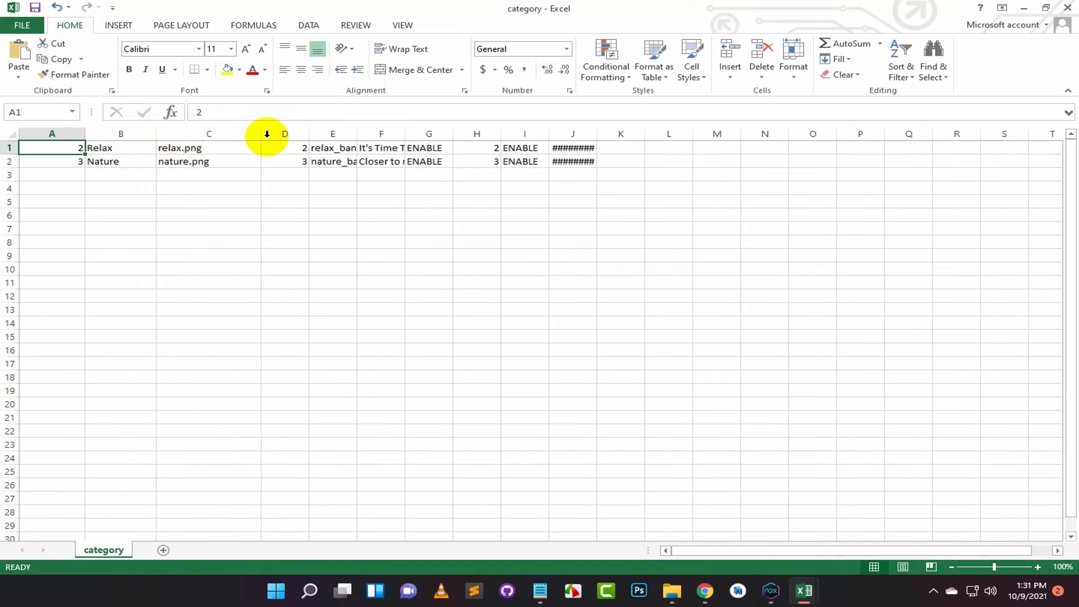
pyautogui.moveTo(357, 133); pyautogui.dragTo(570, 133)
pyautogui.moveTo(758, 135); pyautogui.dragTo(836, 133)
pyautogui.click(815, 164)
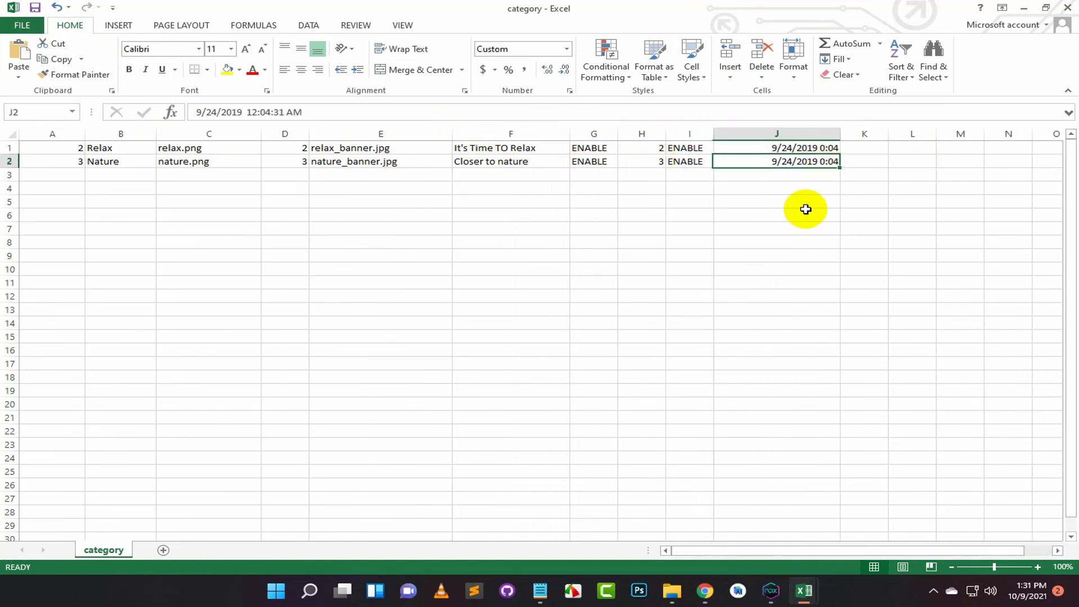
# Step: Review the Relax and Nature names, then bring up the meditation categories list in Notepad
pyautogui.click(77, 147)
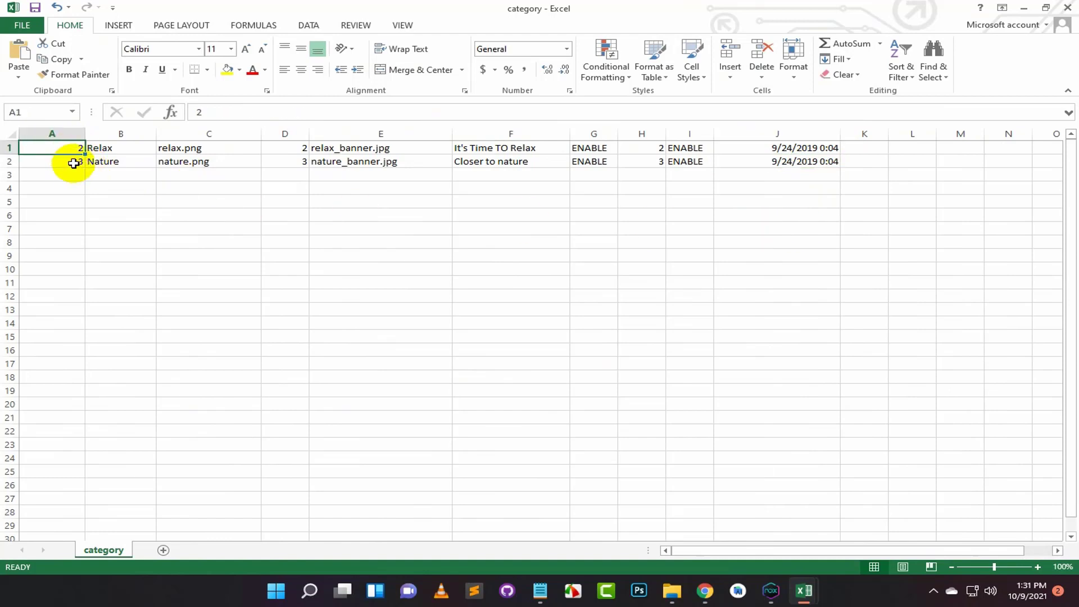
pyautogui.moveTo(121, 147); pyautogui.dragTo(119, 161)
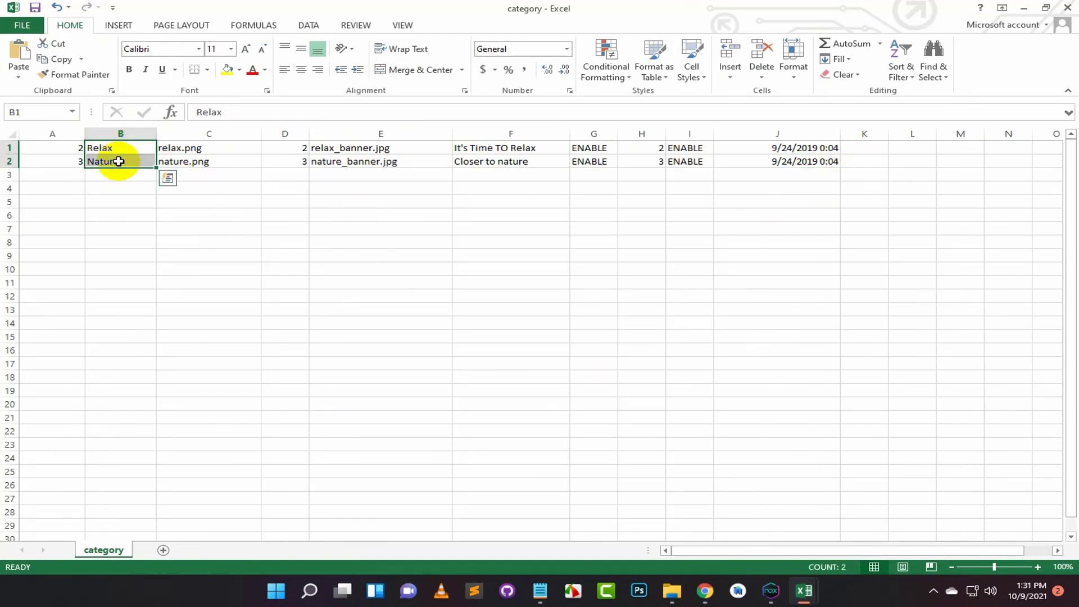
pyautogui.click(125, 202)
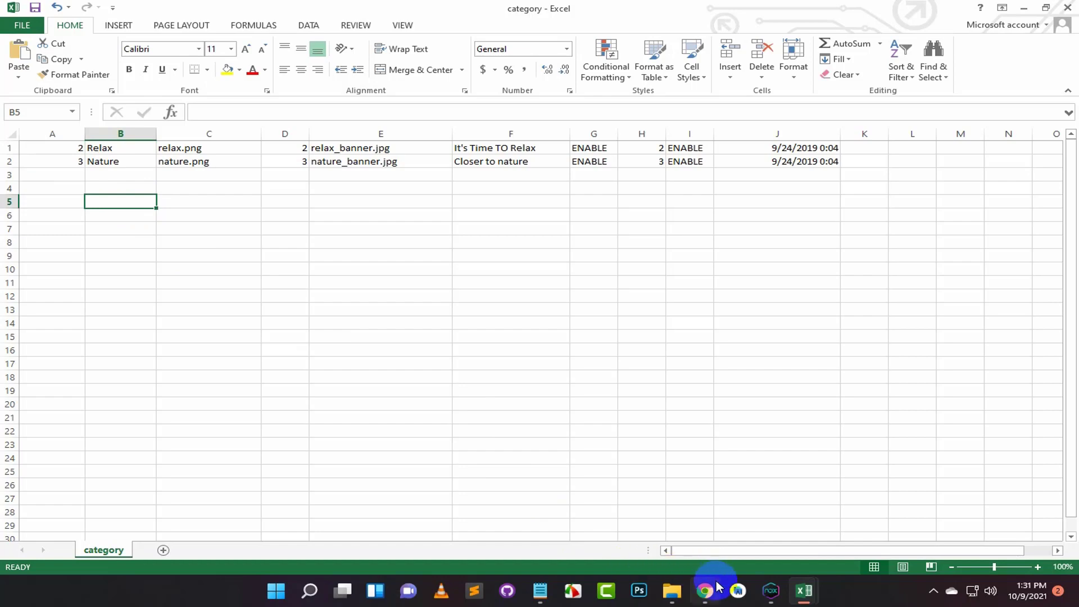
pyautogui.click(674, 588)
pyautogui.click(601, 529)
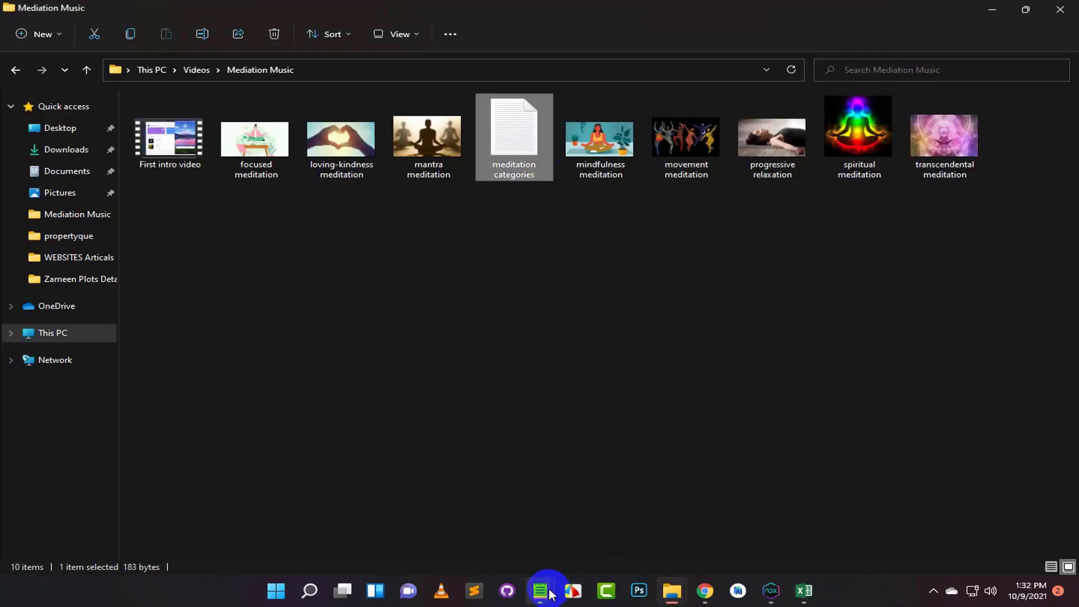
pyautogui.click(550, 592)
pyautogui.click(605, 524)
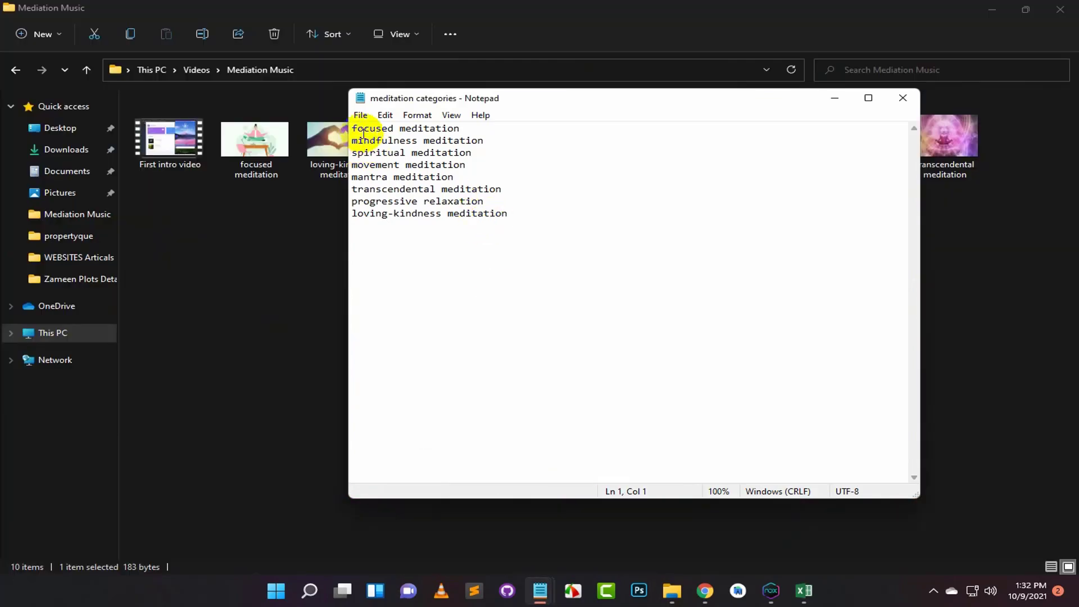
# Step: Copy the eight meditation category names from Notepad into column B starting at B1
pyautogui.moveTo(352, 128); pyautogui.dragTo(517, 214)
pyautogui.hotkey('ctrl', 'c')
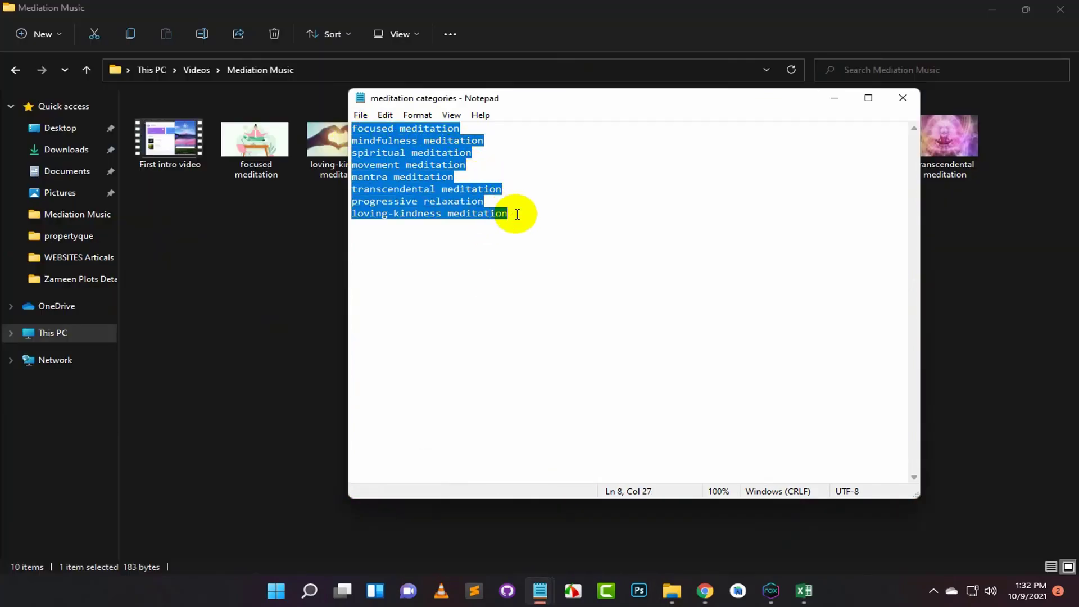
pyautogui.click(837, 99)
pyautogui.click(821, 591)
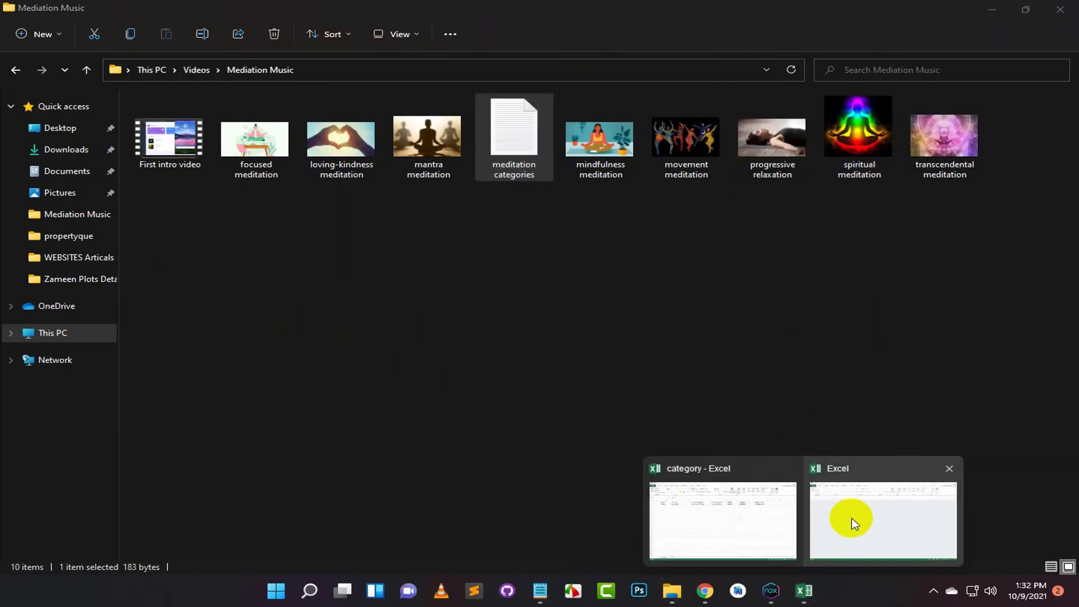
pyautogui.click(698, 518)
pyautogui.click(108, 148)
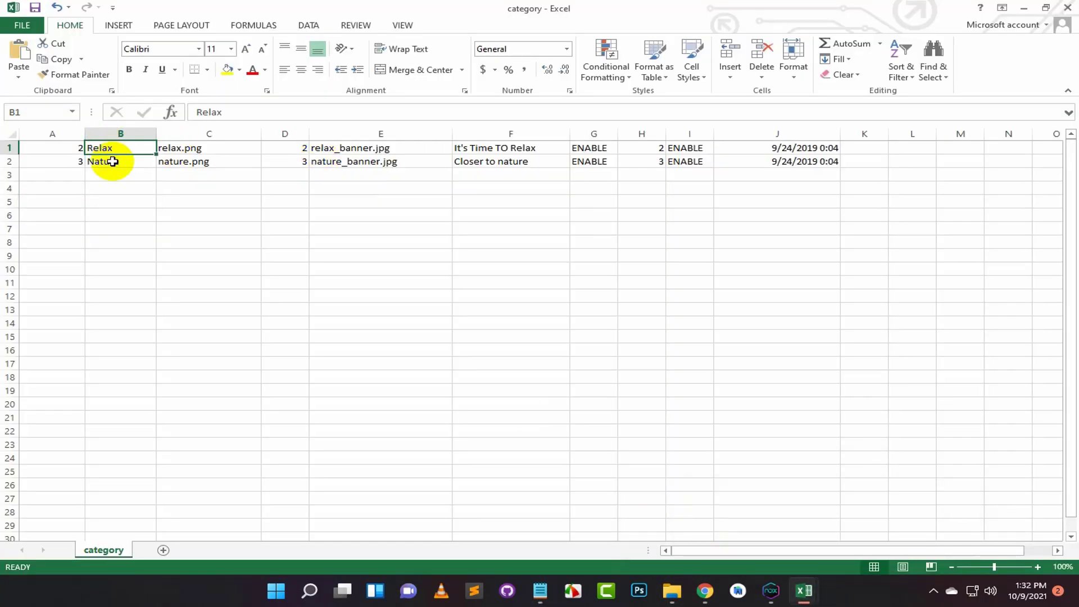
pyautogui.hotkey('ctrl', 'v')
pyautogui.moveTo(156, 133); pyautogui.dragTo(237, 133)
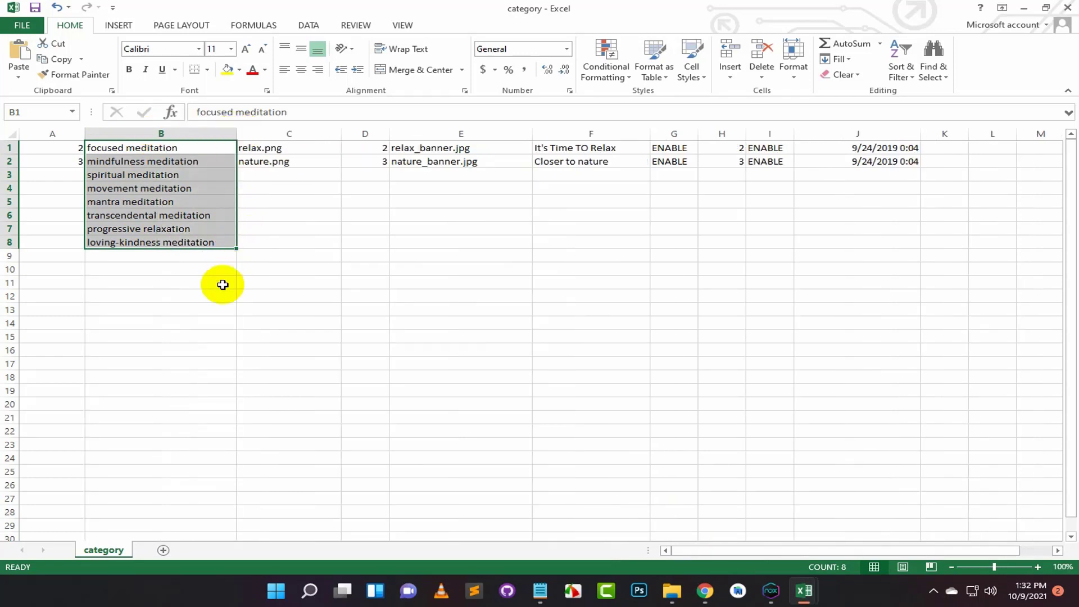
pyautogui.click(173, 292)
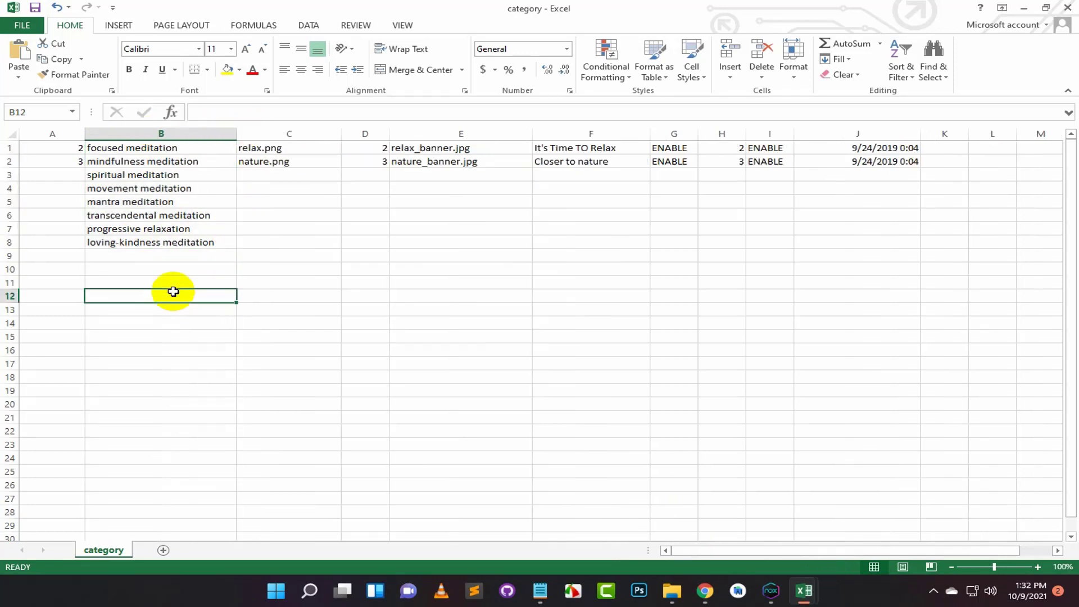
# Step: Fill nature.png down column C to row 8 and select banner cells E1:E8
pyautogui.click(292, 148)
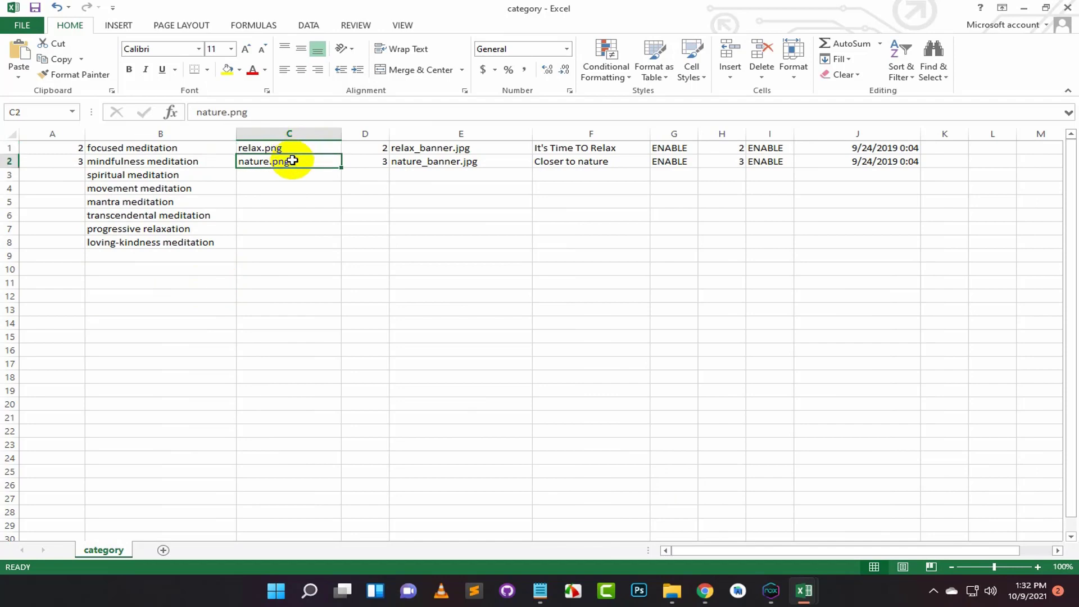
pyautogui.click(305, 163)
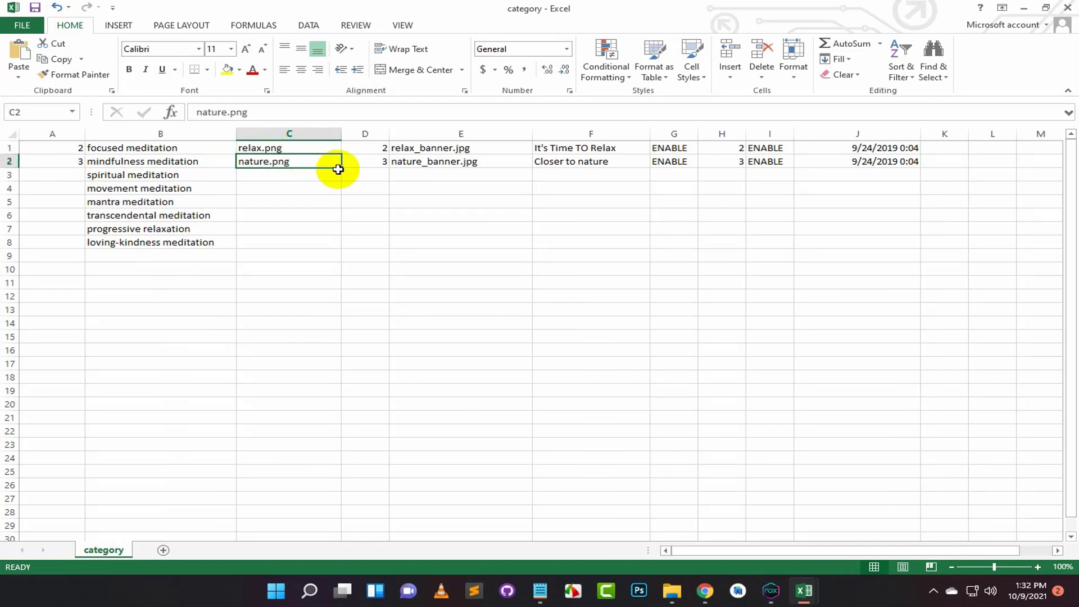
pyautogui.moveTo(341, 172); pyautogui.dragTo(338, 239)
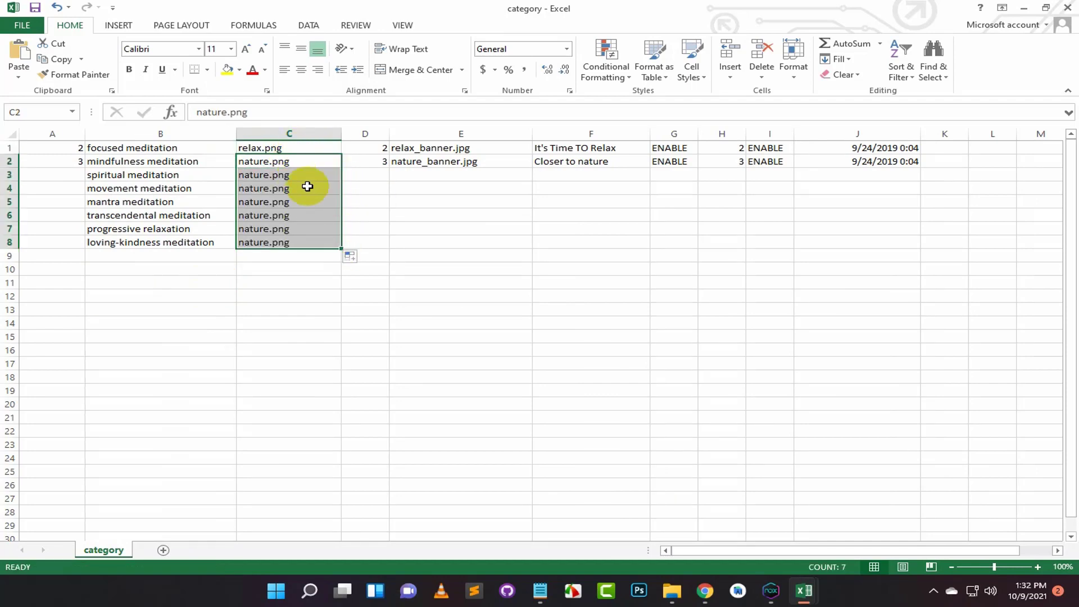
pyautogui.moveTo(308, 165); pyautogui.dragTo(310, 243)
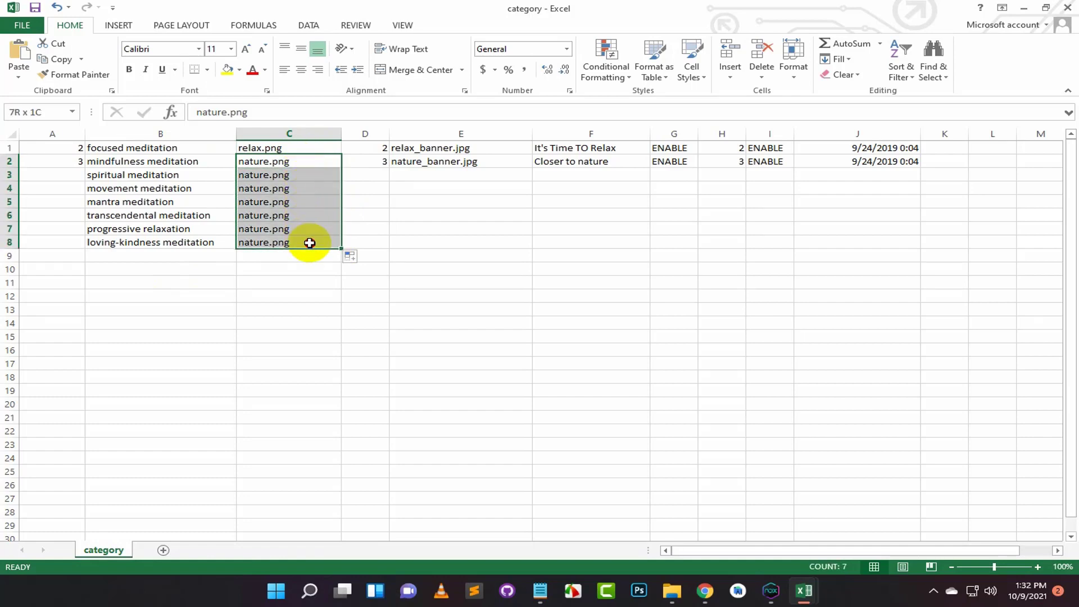
pyautogui.click(493, 161)
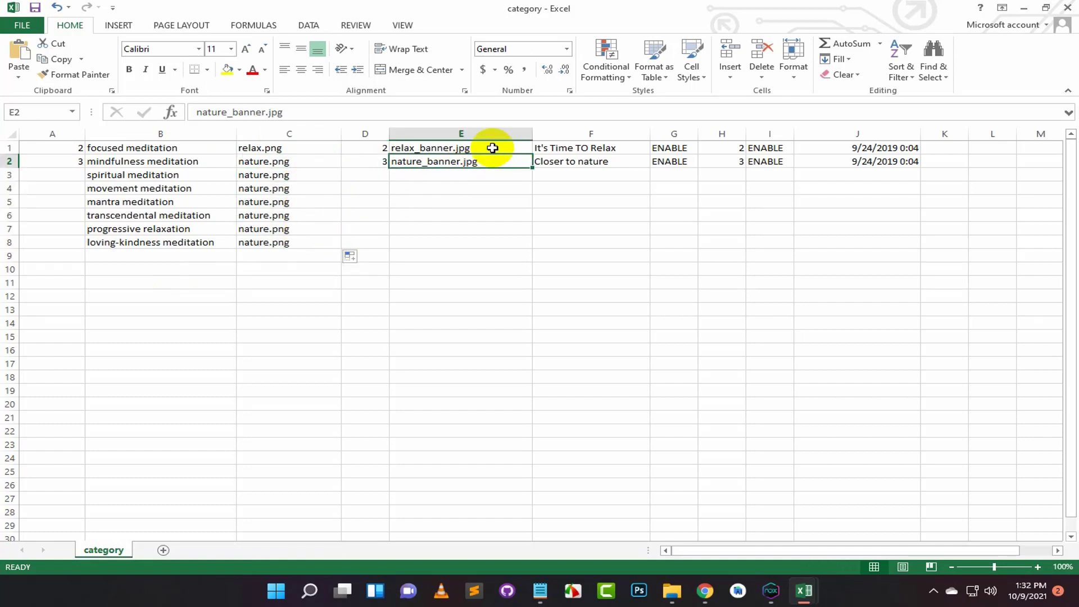
pyautogui.moveTo(495, 145); pyautogui.dragTo(495, 241)
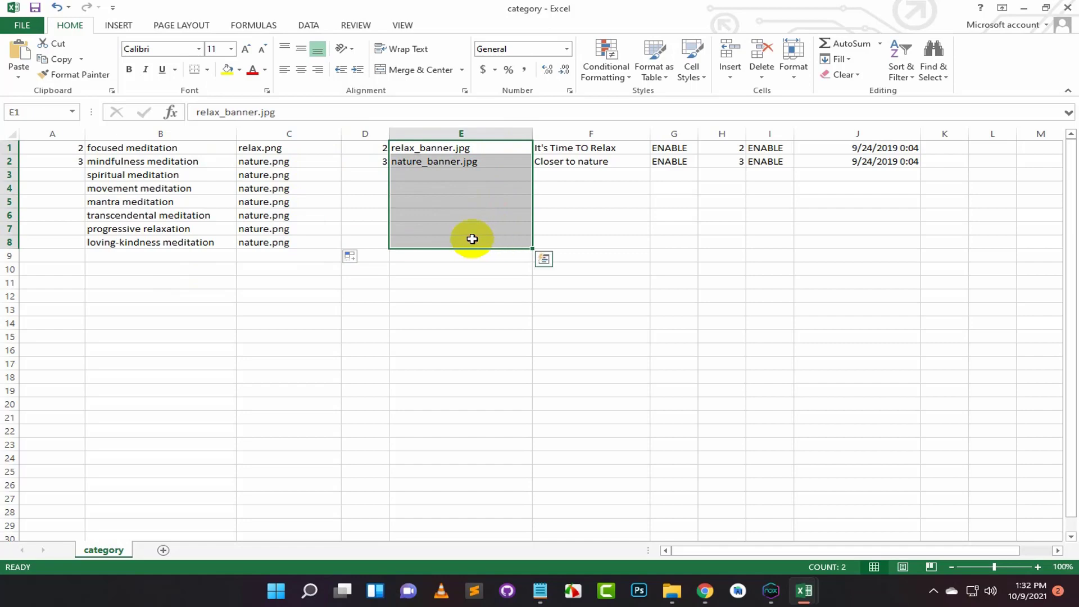
pyautogui.click(671, 590)
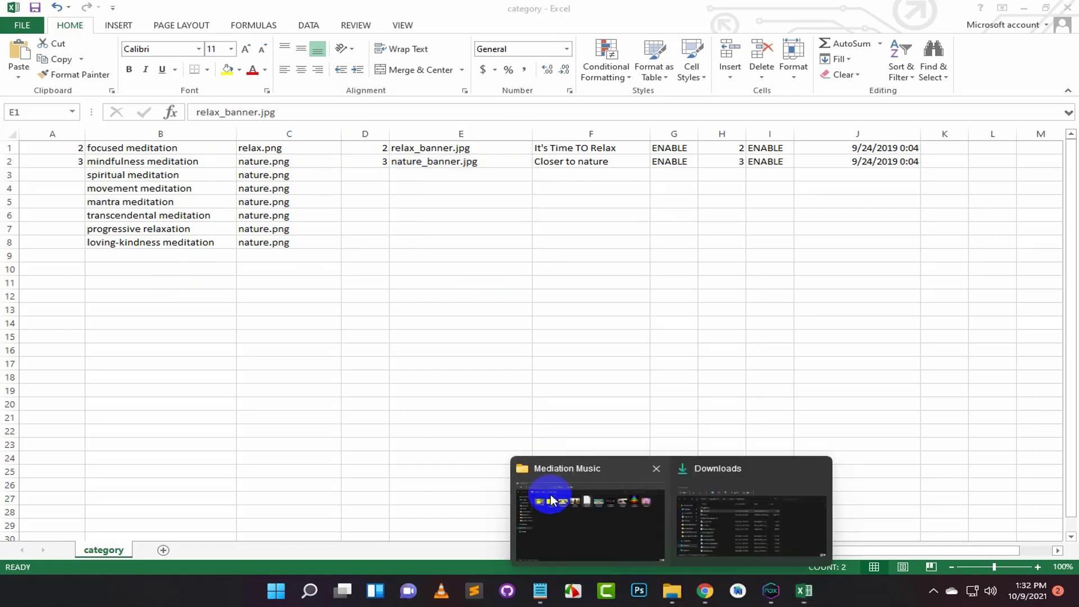
# Step: Preview the eight meditation images in the Mediation Music folder, then return to phpMyAdmin
pyautogui.click(551, 499)
pyautogui.click(255, 138)
pyautogui.click(337, 129)
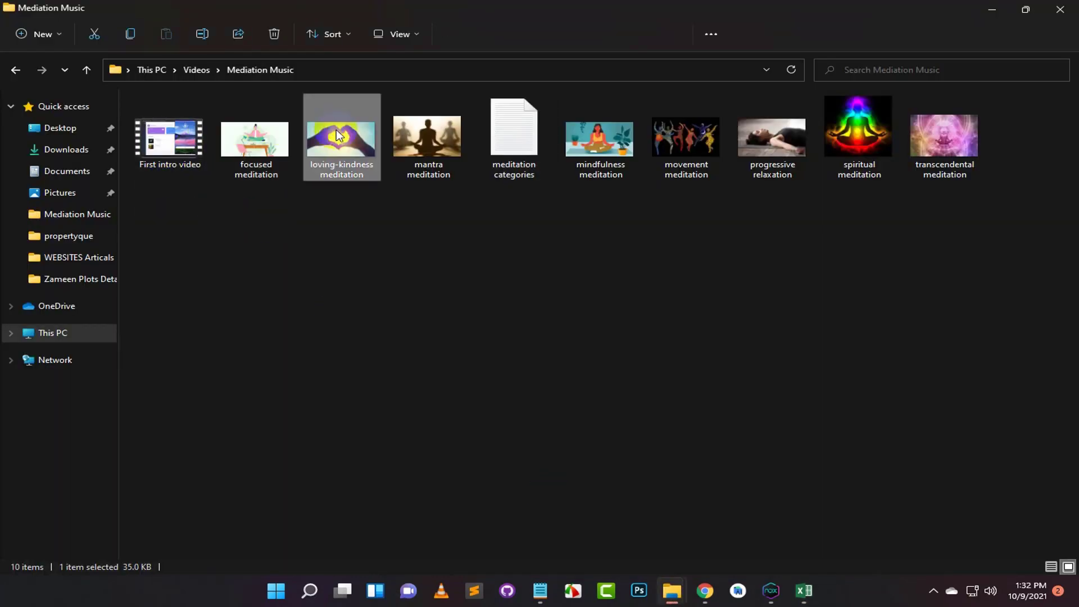
pyautogui.click(427, 138)
pyautogui.click(603, 145)
pyautogui.click(687, 150)
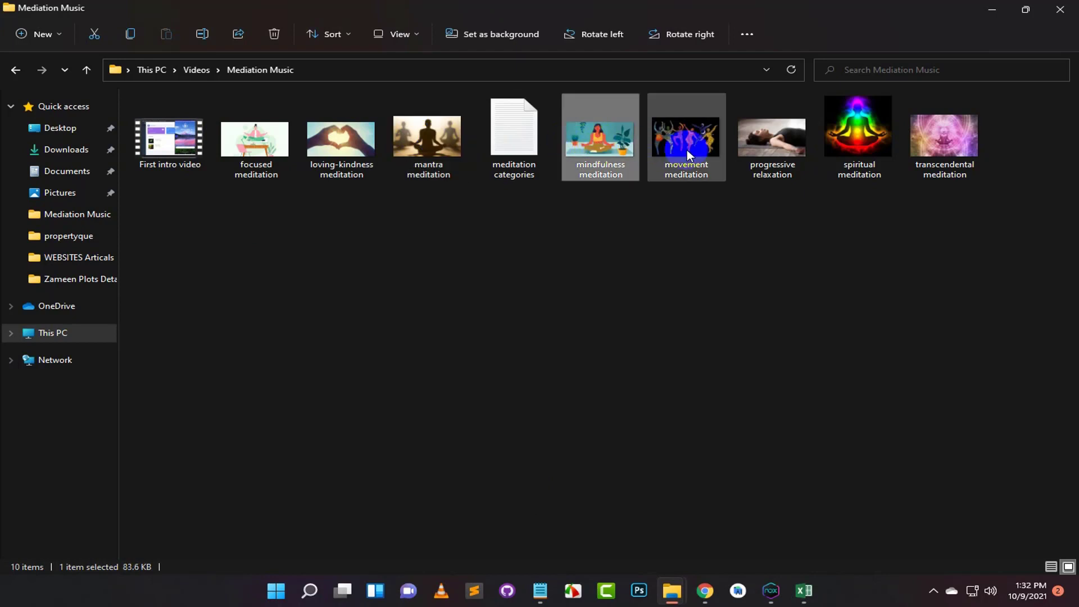
pyautogui.click(774, 135)
pyautogui.click(858, 136)
pyautogui.click(923, 144)
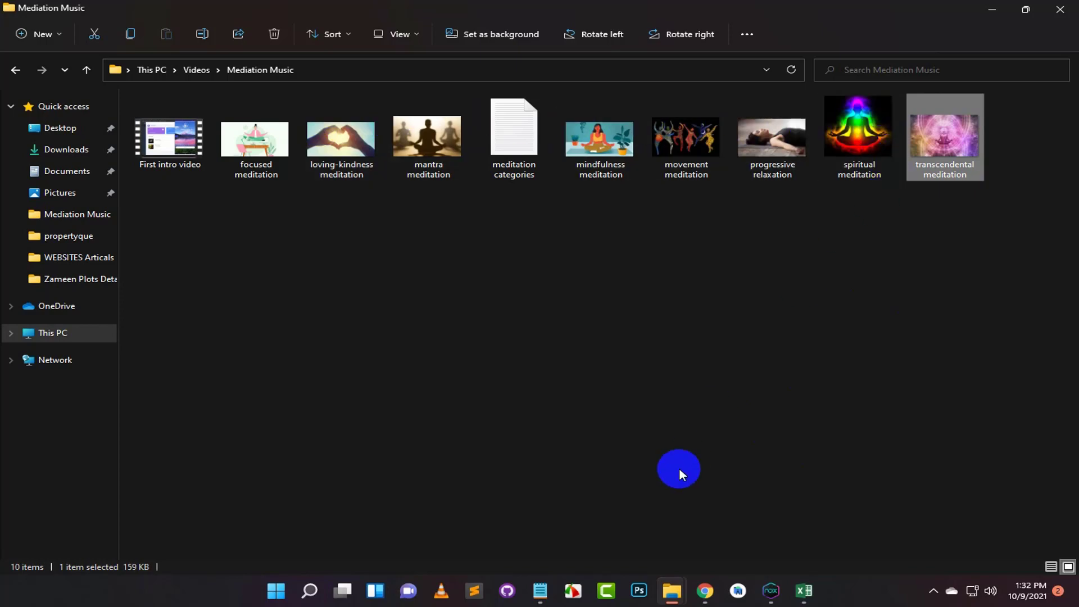
pyautogui.click(709, 593)
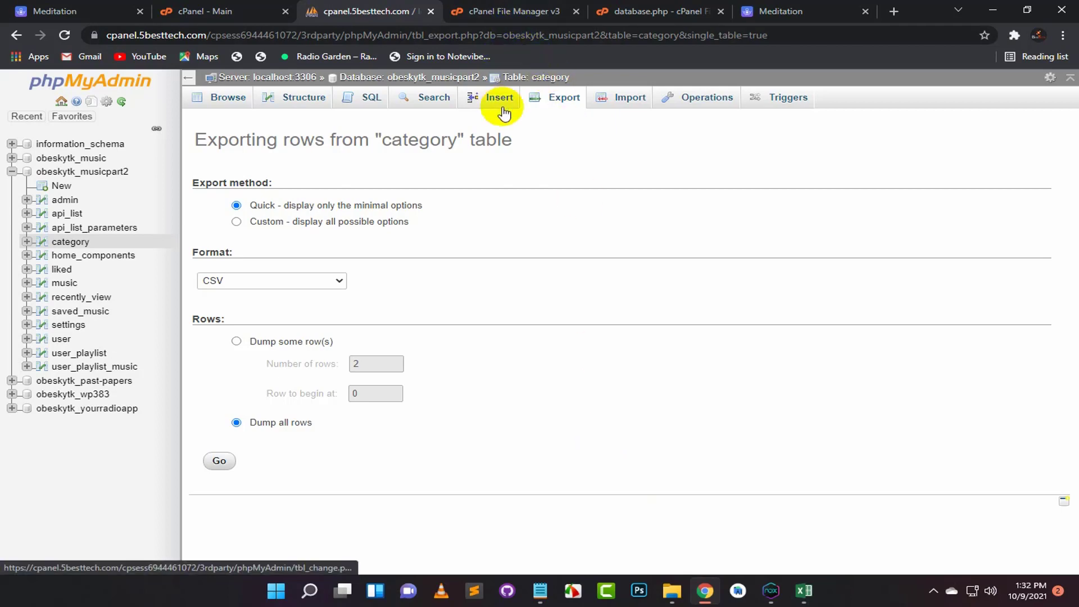
# Step: Navigate File Manager to music/uploads/category/banner and start an upload there
pyautogui.click(506, 10)
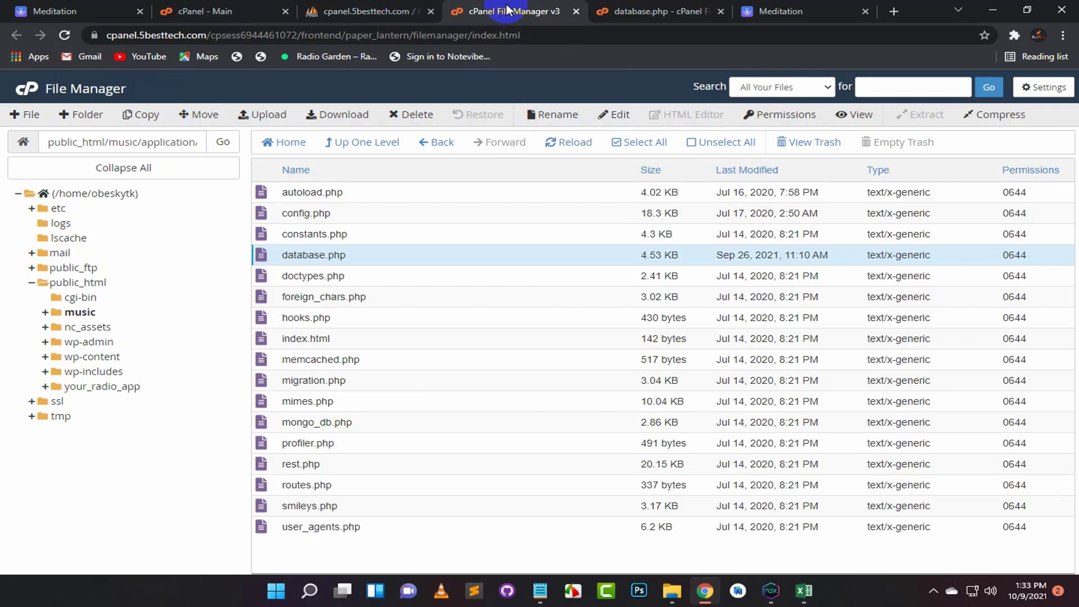
pyautogui.click(78, 313)
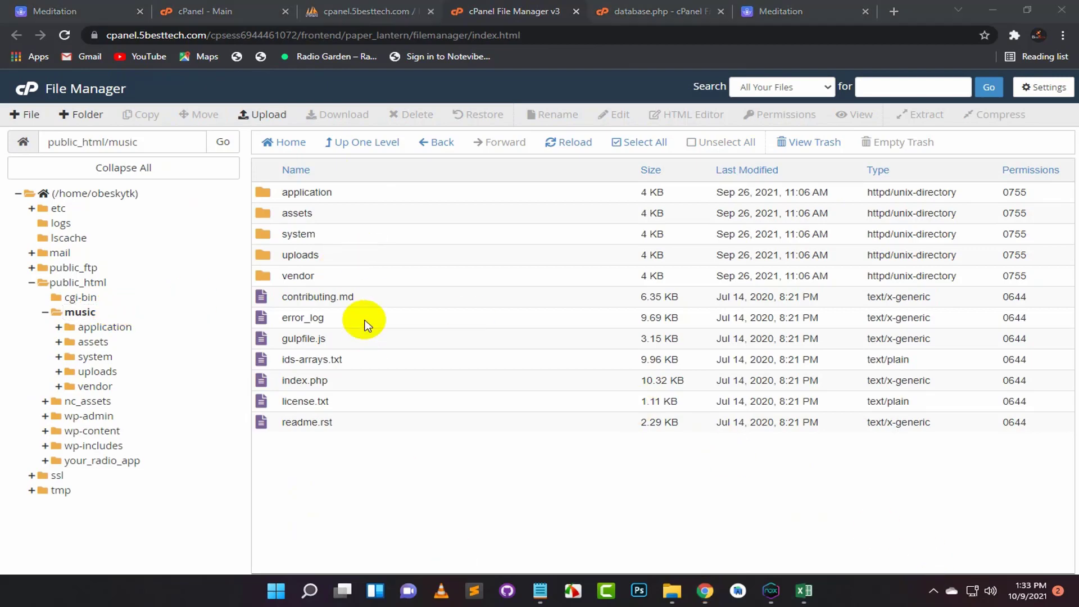
pyautogui.click(280, 262)
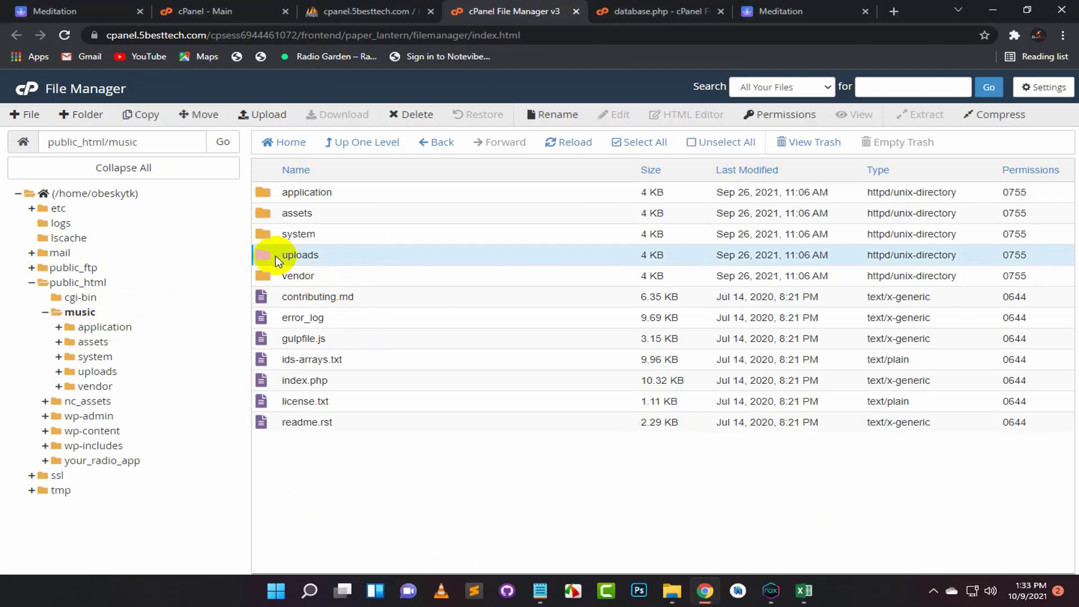
pyautogui.doubleClick(275, 256)
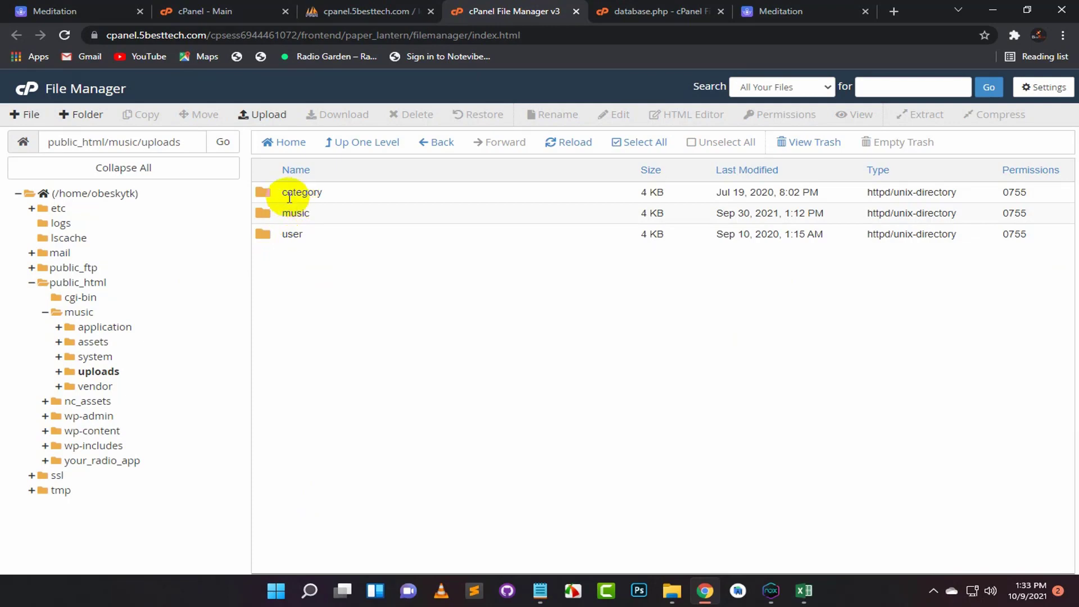
pyautogui.click(268, 192)
pyautogui.doubleClick(268, 192)
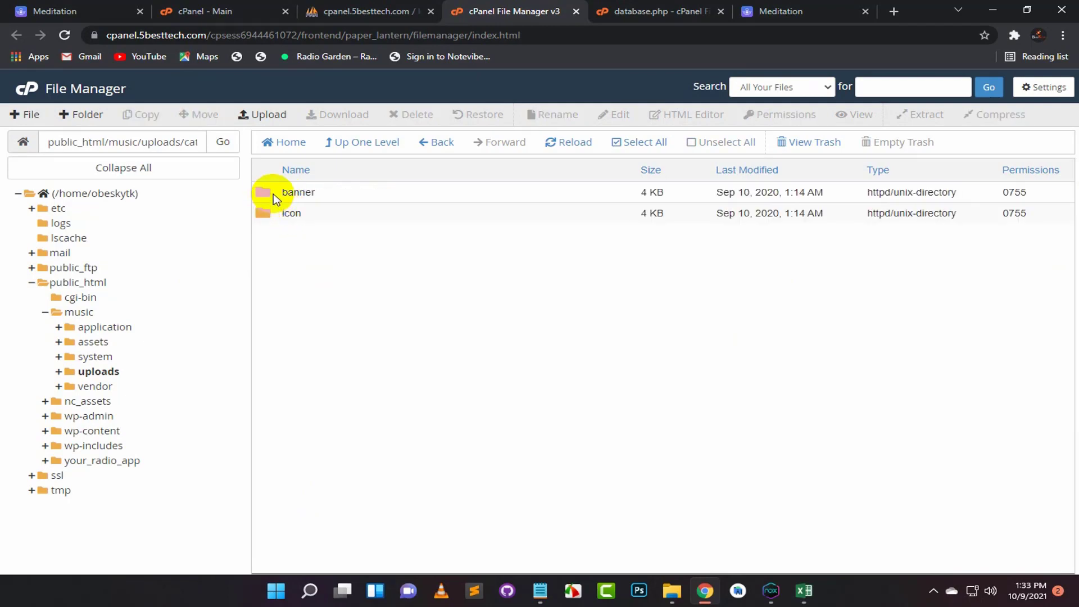
pyautogui.click(266, 197)
pyautogui.doubleClick(276, 195)
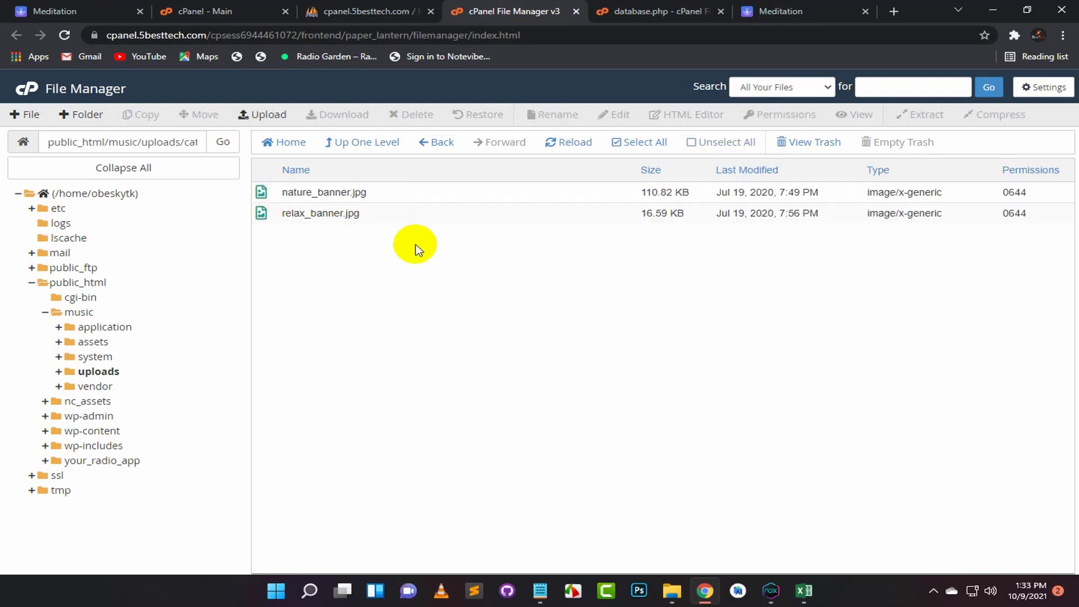
pyautogui.click(268, 116)
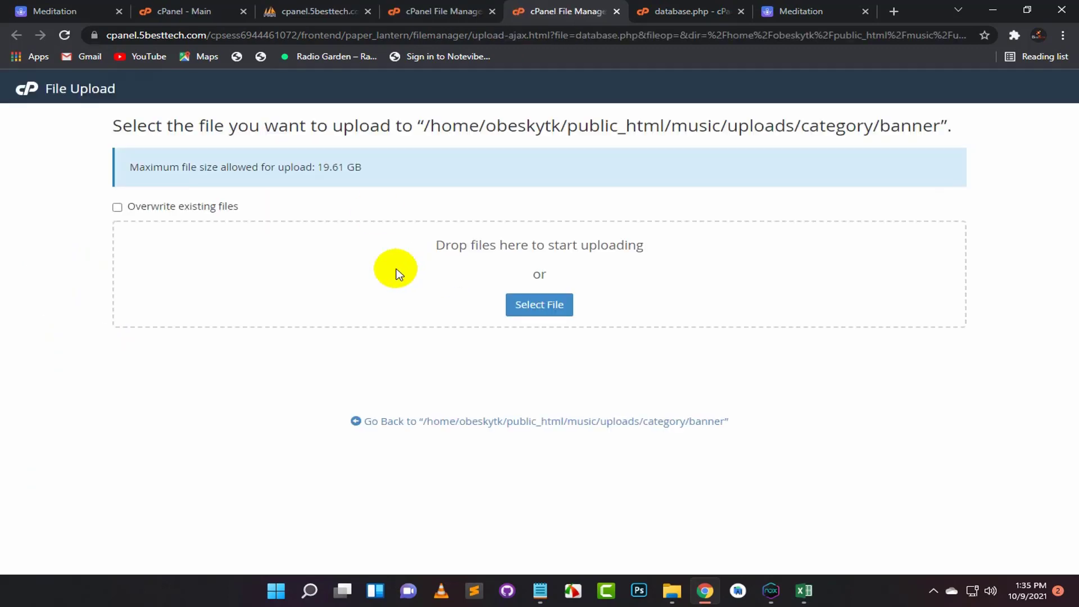
# Step: Snap the browser to the right half and the Mediation Music folder to the left
pyautogui.click(536, 308)
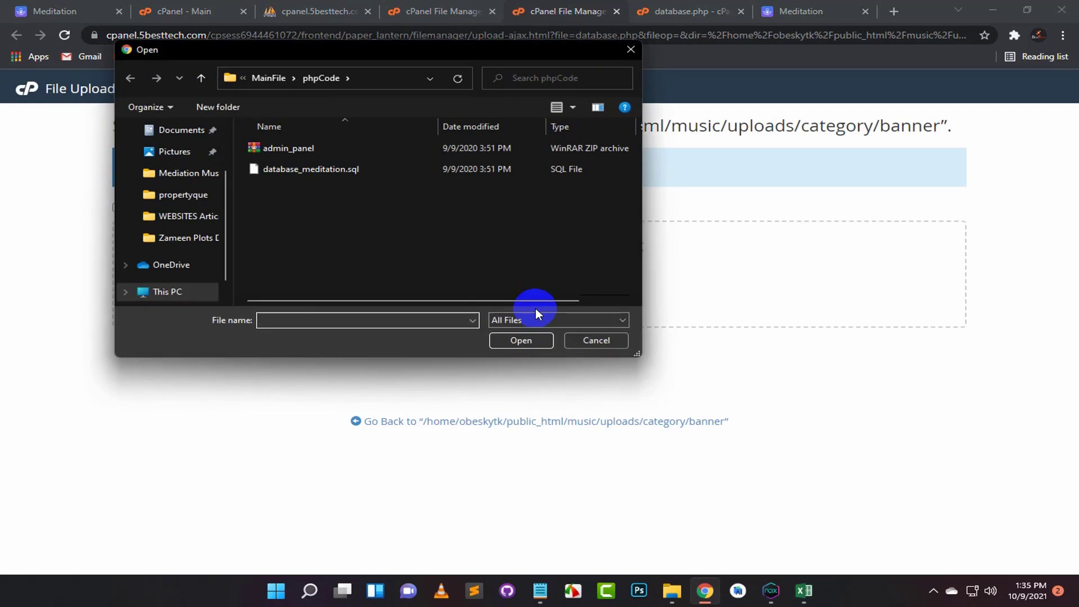
pyautogui.click(621, 48)
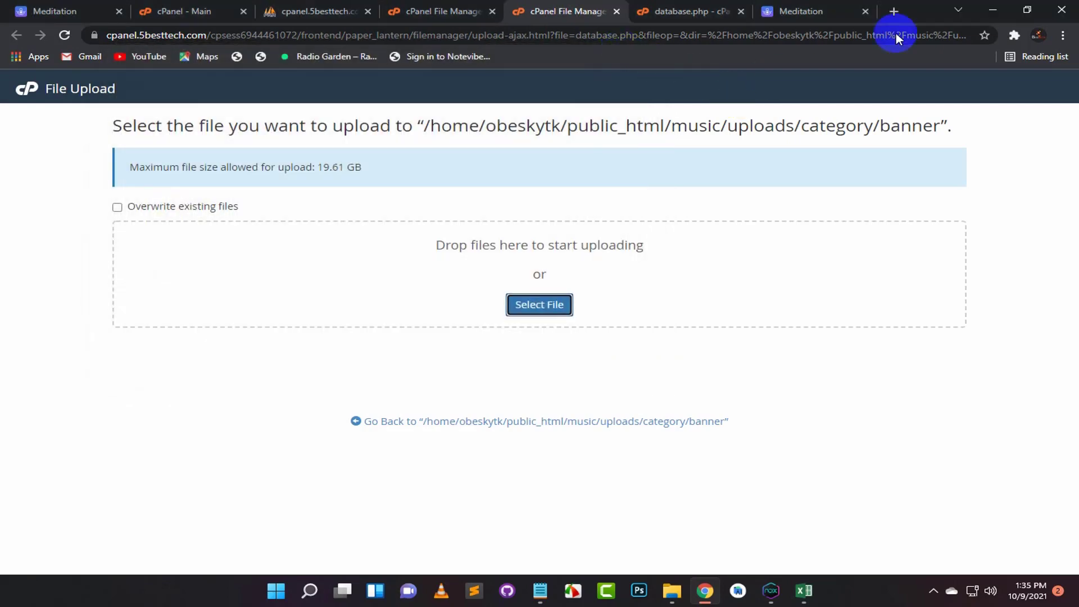
pyautogui.click(1028, 10)
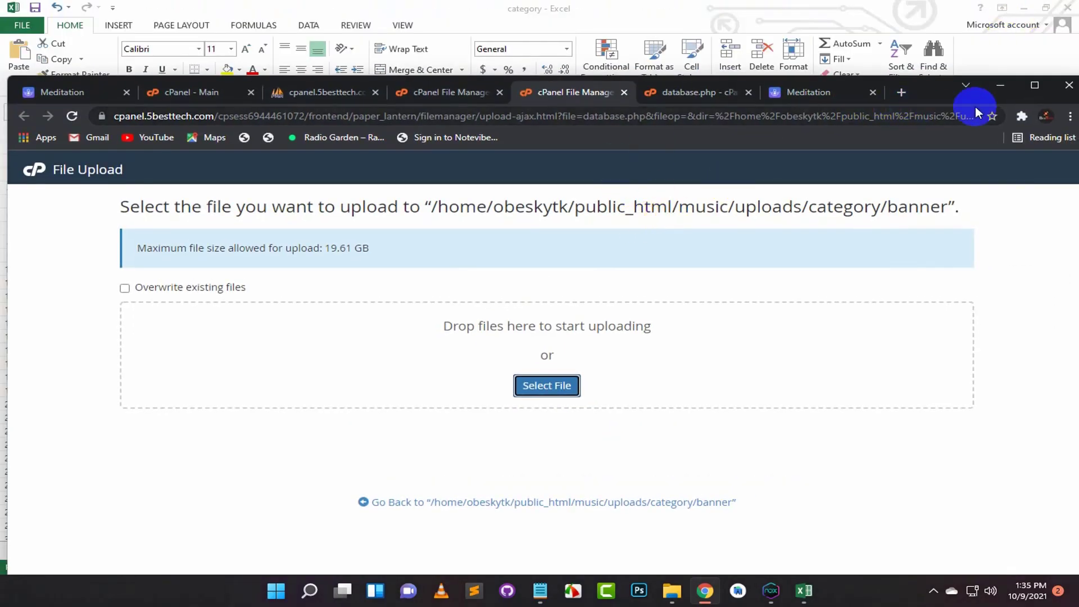
pyautogui.moveTo(930, 87); pyautogui.dragTo(1077, 17)
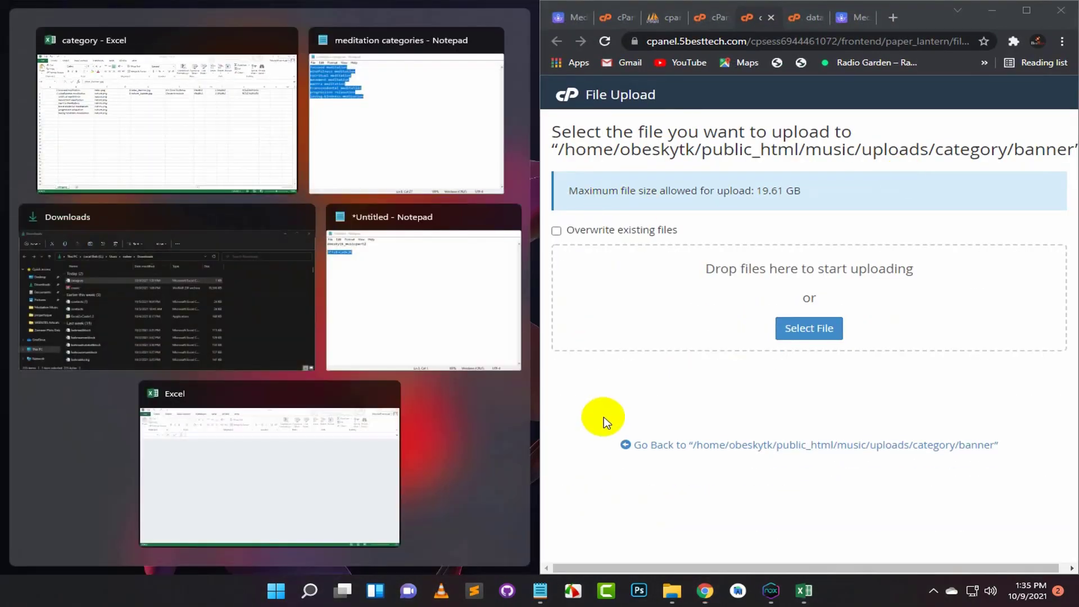
pyautogui.click(941, 590)
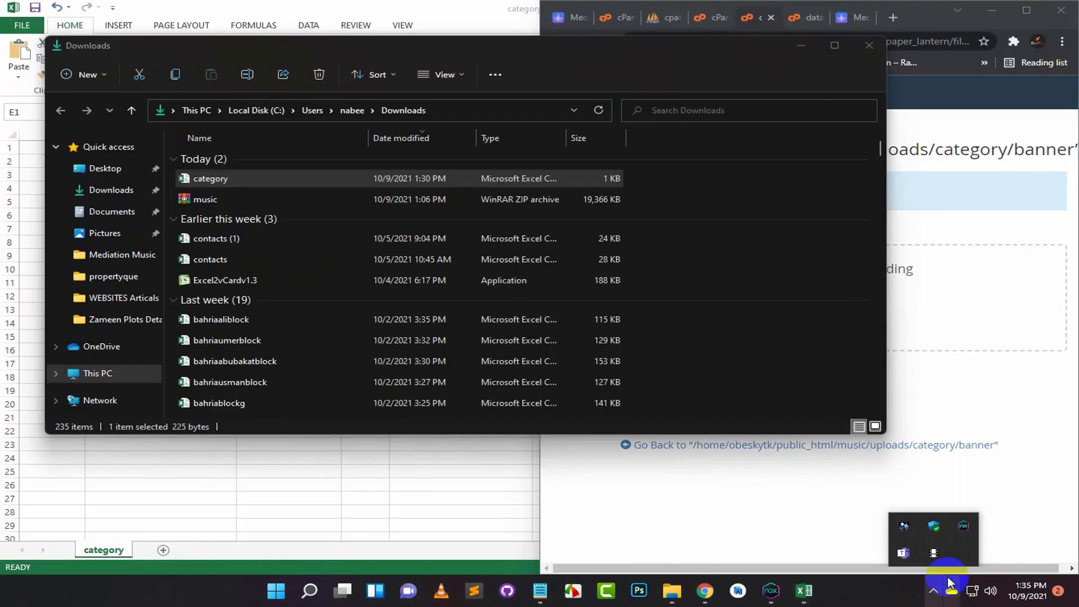
pyautogui.click(939, 556)
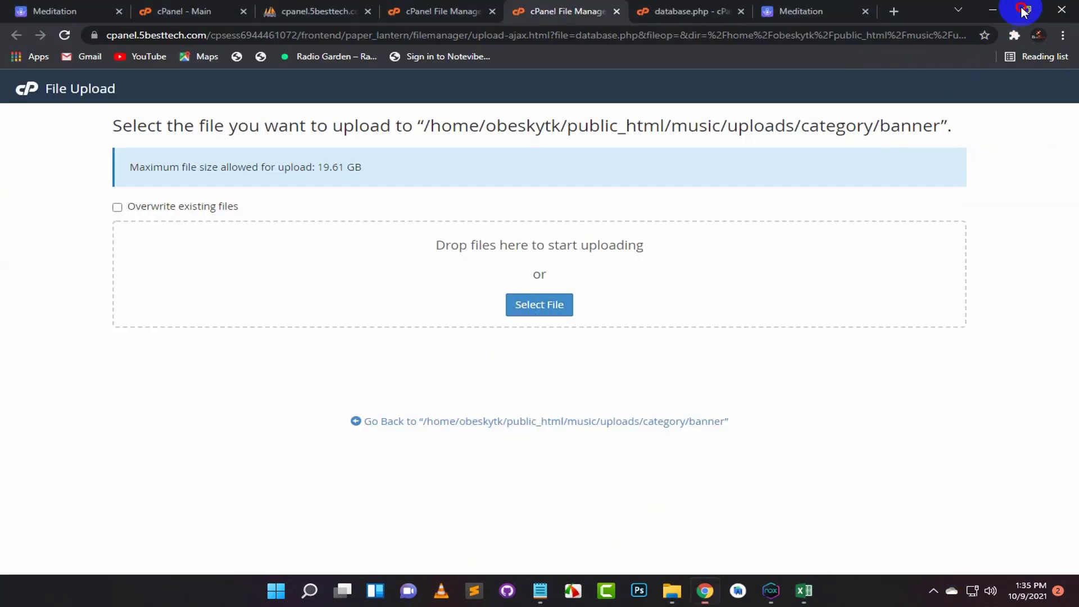
pyautogui.click(1024, 11)
pyautogui.moveTo(900, 73); pyautogui.dragTo(1076, 168)
pyautogui.click(345, 163)
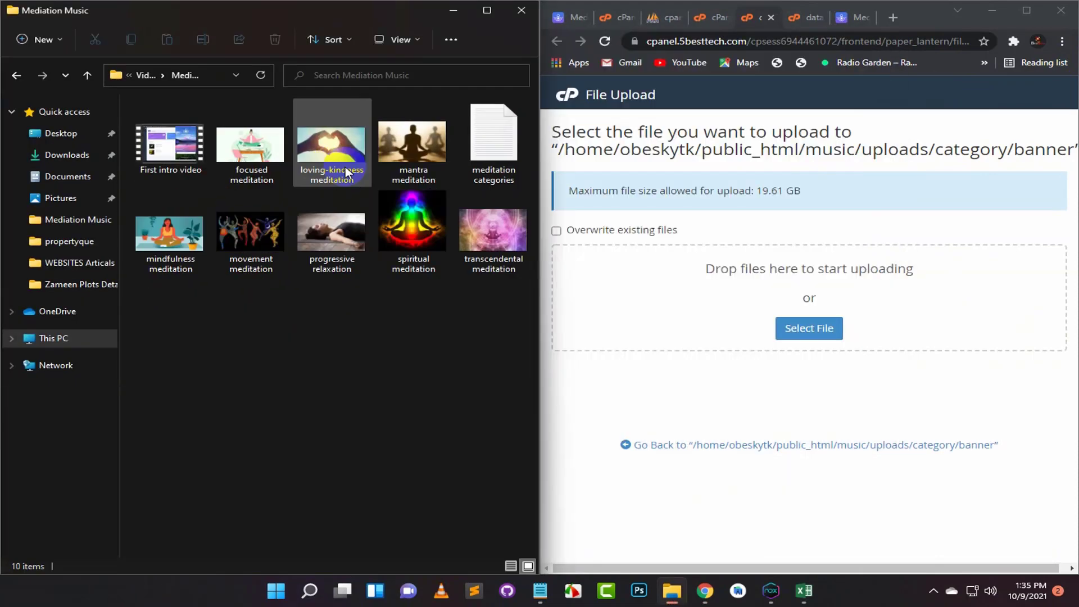
# Step: Select the eight meditation images and drag them into the banner folder upload area
pyautogui.click(255, 151)
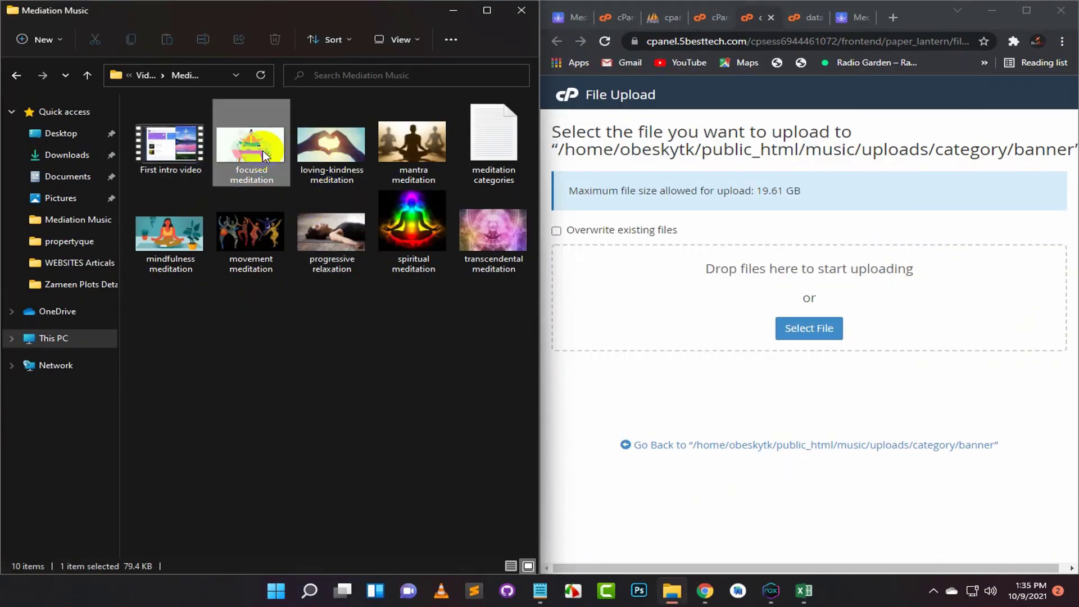
pyautogui.keyDown('ctrl'); pyautogui.click(322, 149); pyautogui.keyUp('ctrl')
pyautogui.keyDown('ctrl'); pyautogui.click(412, 145); pyautogui.keyUp('ctrl')
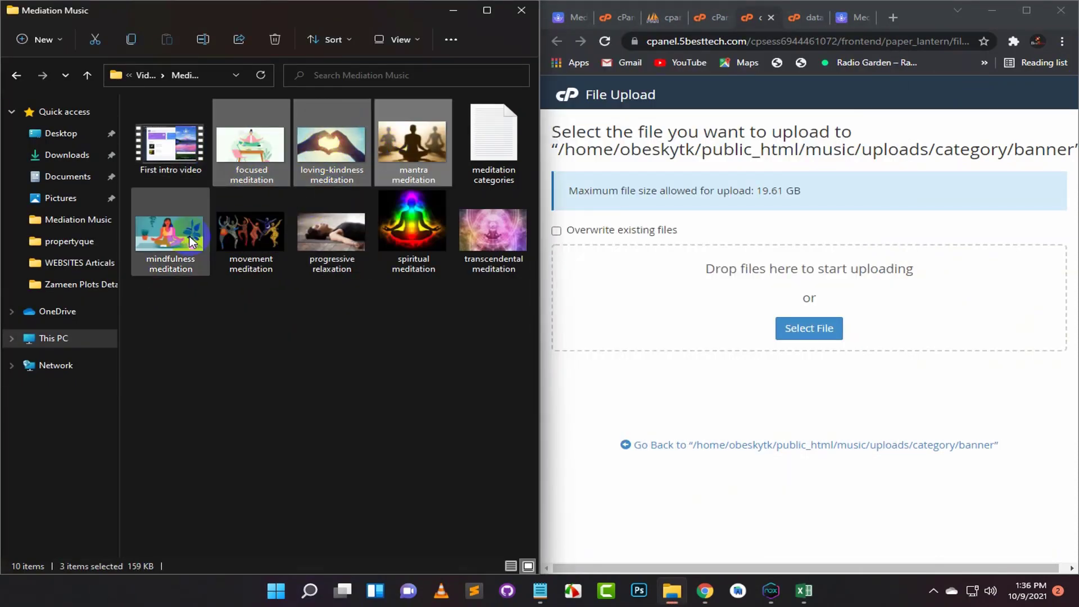
pyautogui.keyDown('ctrl'); pyautogui.click(202, 235); pyautogui.keyUp('ctrl')
pyautogui.keyDown('ctrl'); pyautogui.click(329, 240); pyautogui.keyUp('ctrl')
pyautogui.keyDown('ctrl'); pyautogui.click(413, 230); pyautogui.keyUp('ctrl')
pyautogui.keyDown('ctrl'); pyautogui.click(493, 230); pyautogui.keyUp('ctrl')
pyautogui.moveTo(325, 176); pyautogui.dragTo(770, 302)
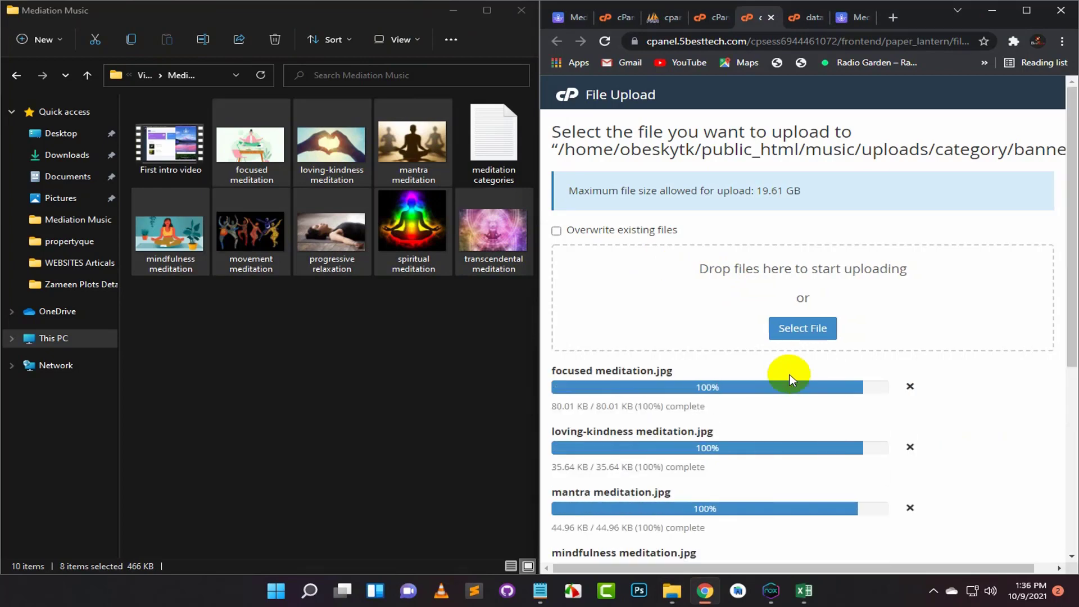
# Step: Check that every upload reached 100% and go back to the banner folder listing
pyautogui.scroll(-5, 764, 356)
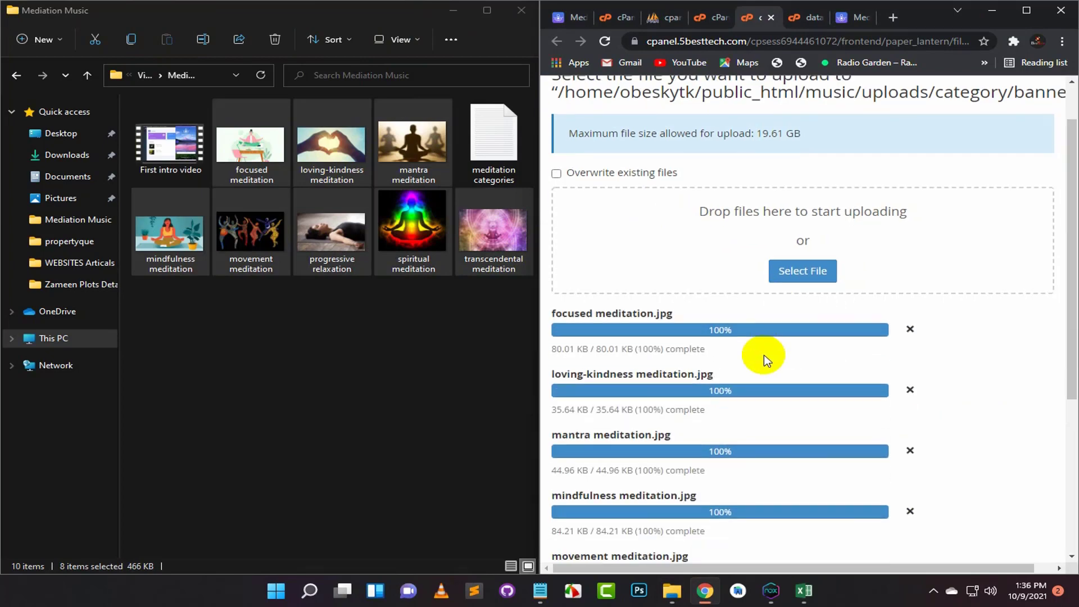
pyautogui.scroll(-1, 764, 355)
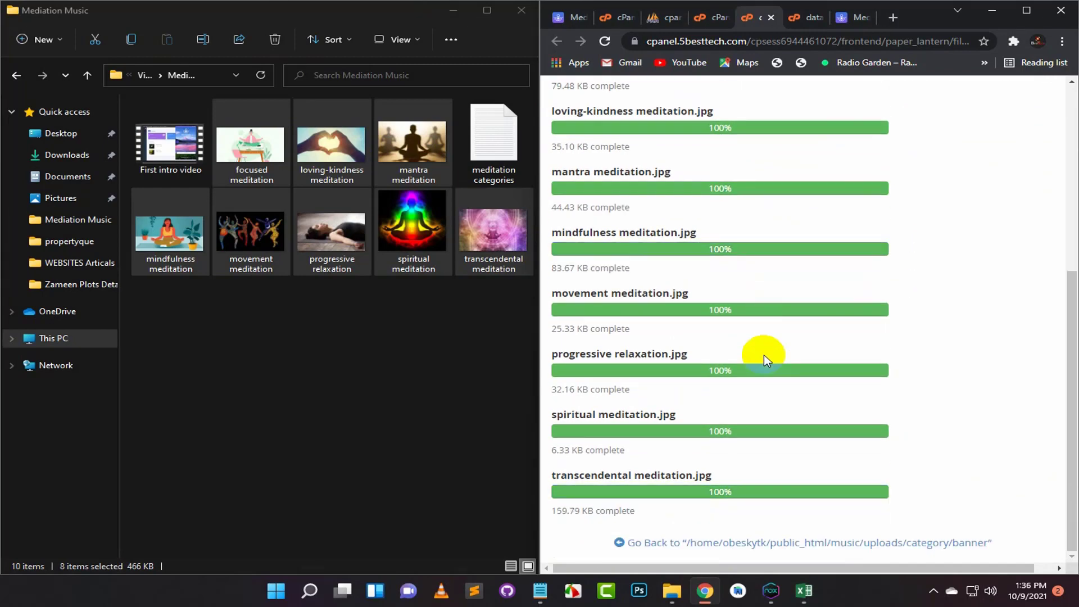
pyautogui.click(1027, 11)
pyautogui.scroll(5, 425, 253)
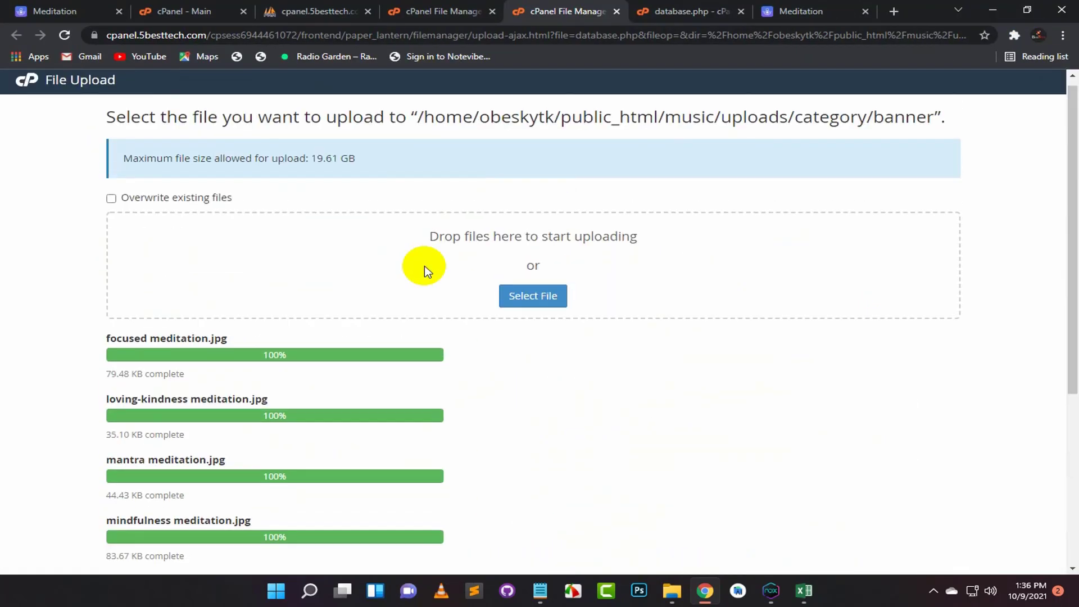
pyautogui.scroll(-5, 423, 276)
pyautogui.click(543, 555)
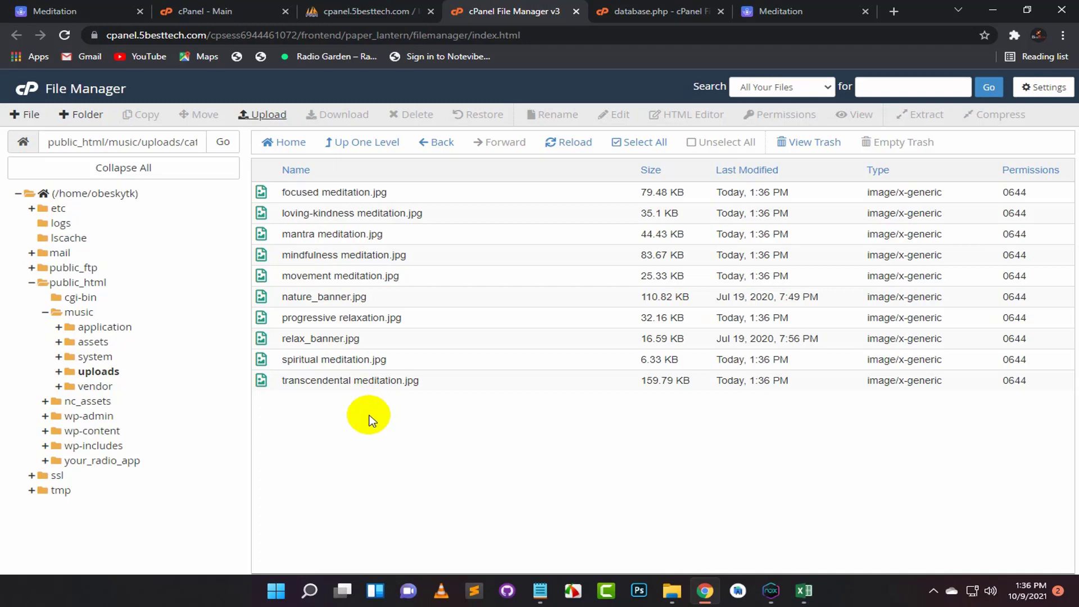
# Step: Select all the category names in the Notepad notes, then switch to the category spreadsheet
pyautogui.moveTo(541, 590)
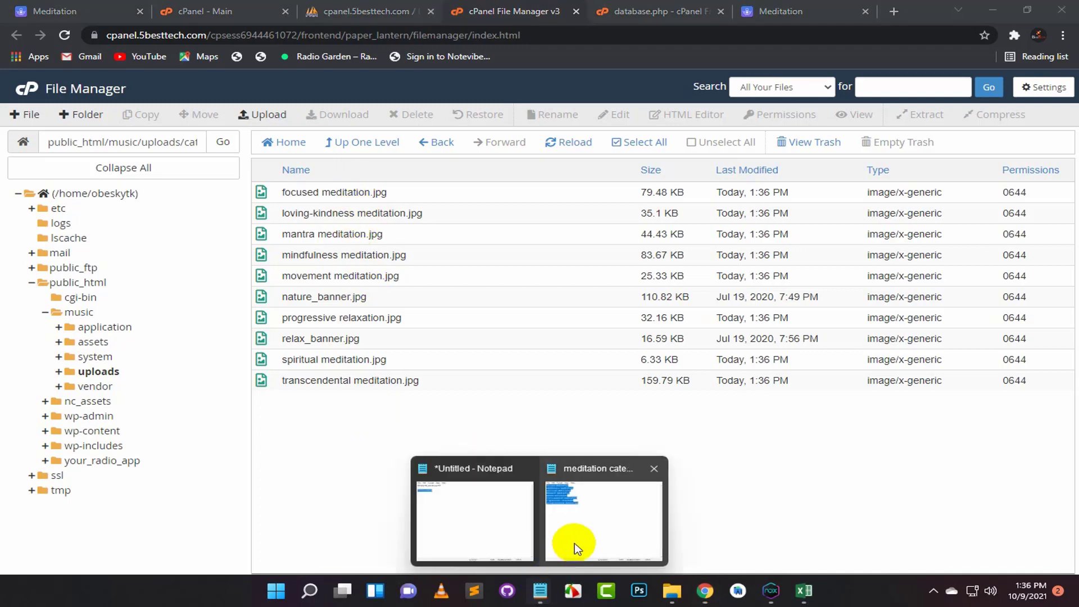
pyautogui.click(555, 520)
pyautogui.click(408, 202)
pyautogui.moveTo(509, 214); pyautogui.dragTo(350, 128)
pyautogui.hotkey('ctrl', 'c')
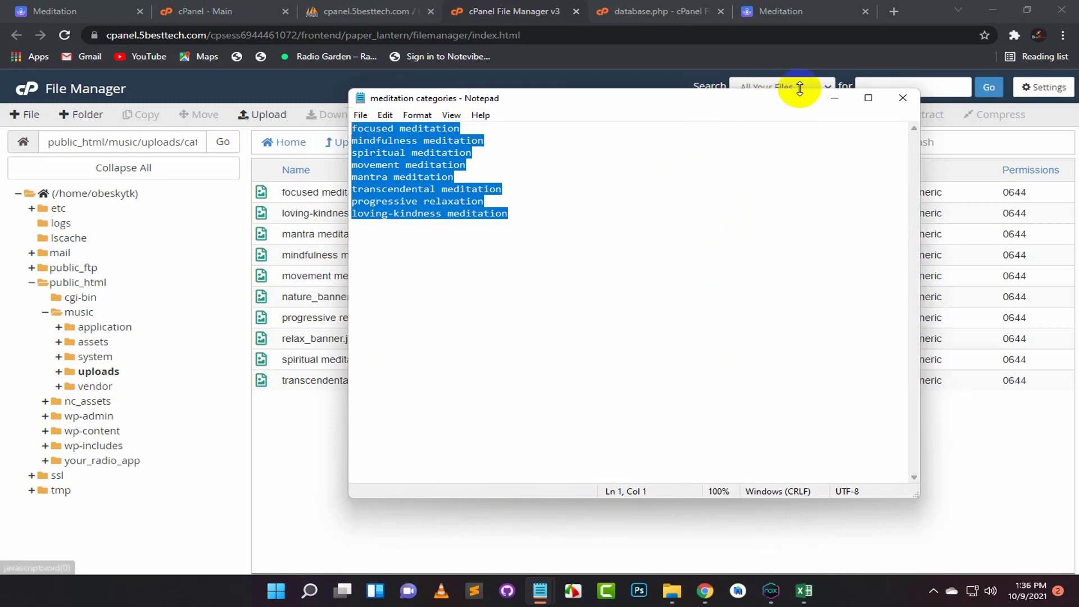
pyautogui.click(834, 98)
pyautogui.moveTo(804, 590)
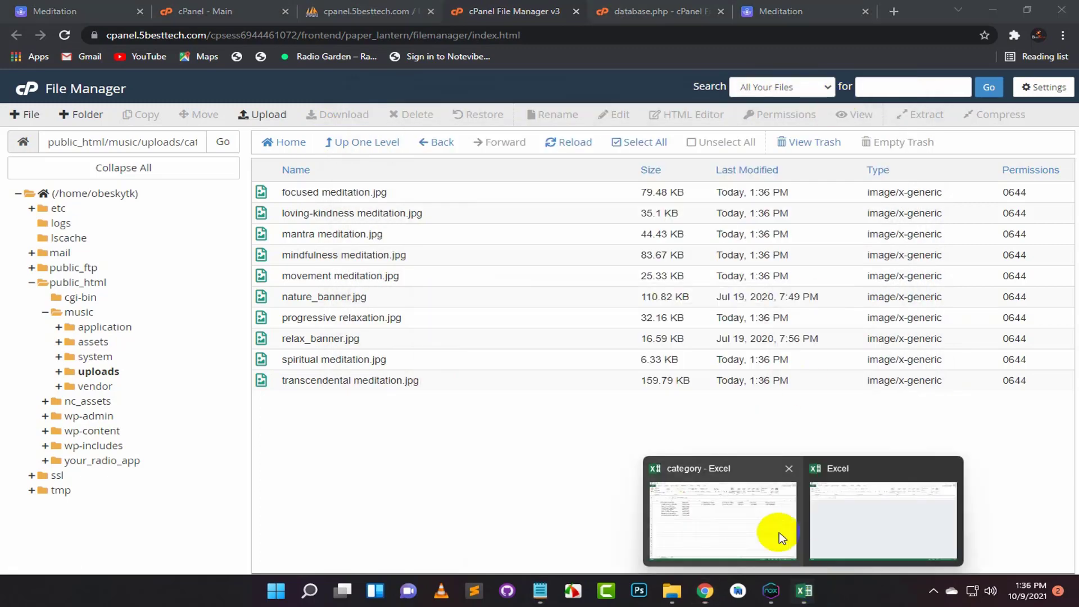
pyautogui.click(769, 532)
# Step: Paste the eight meditation names into E1:E8, append .jpg to each, and widen column E
pyautogui.click(441, 147)
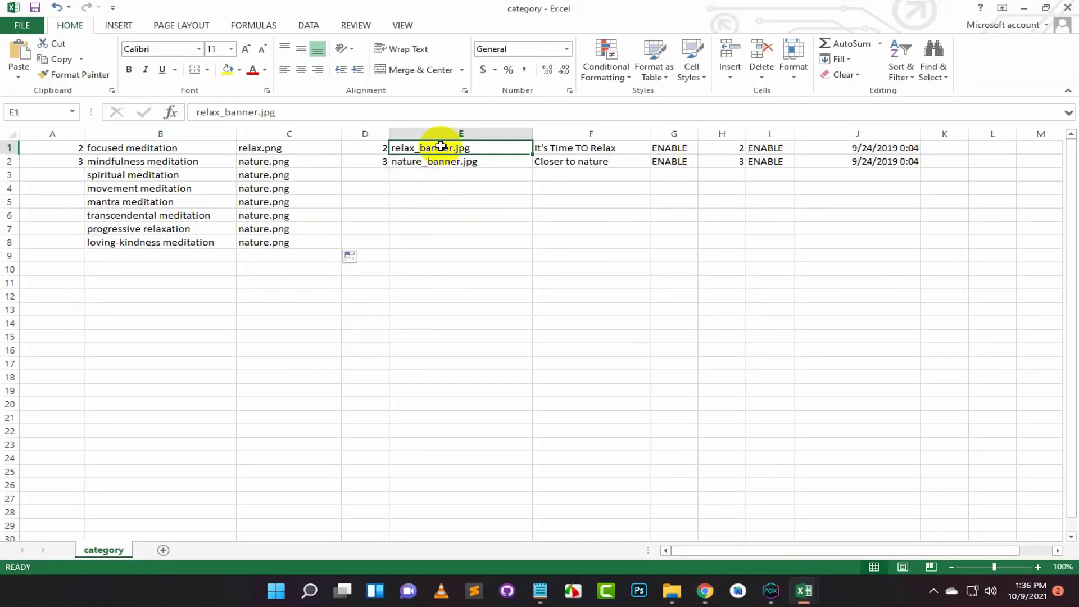
pyautogui.hotkey('ctrl', 'v')
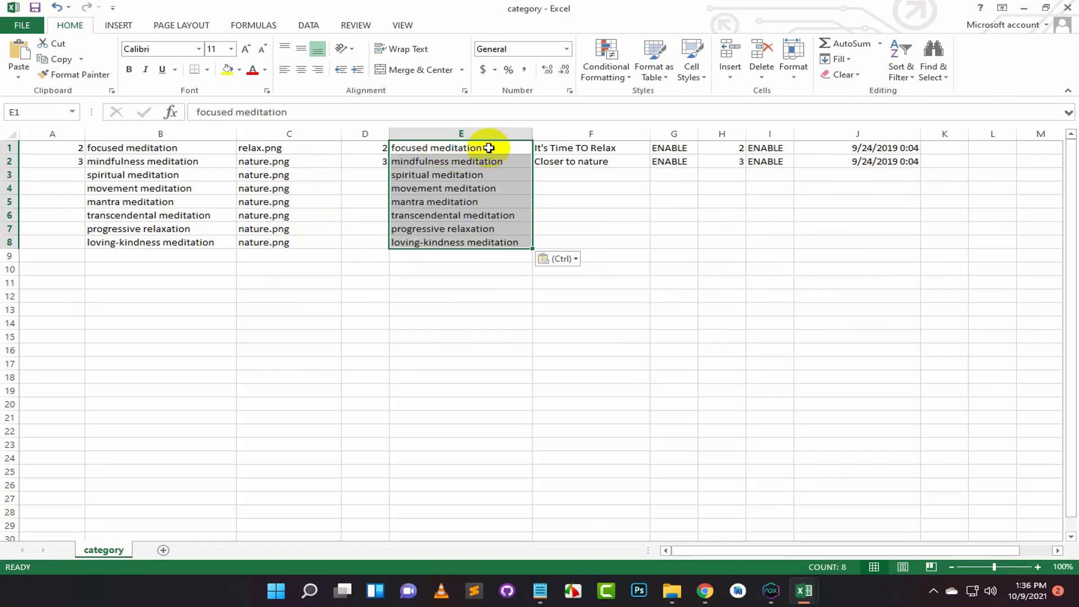
pyautogui.click(497, 147)
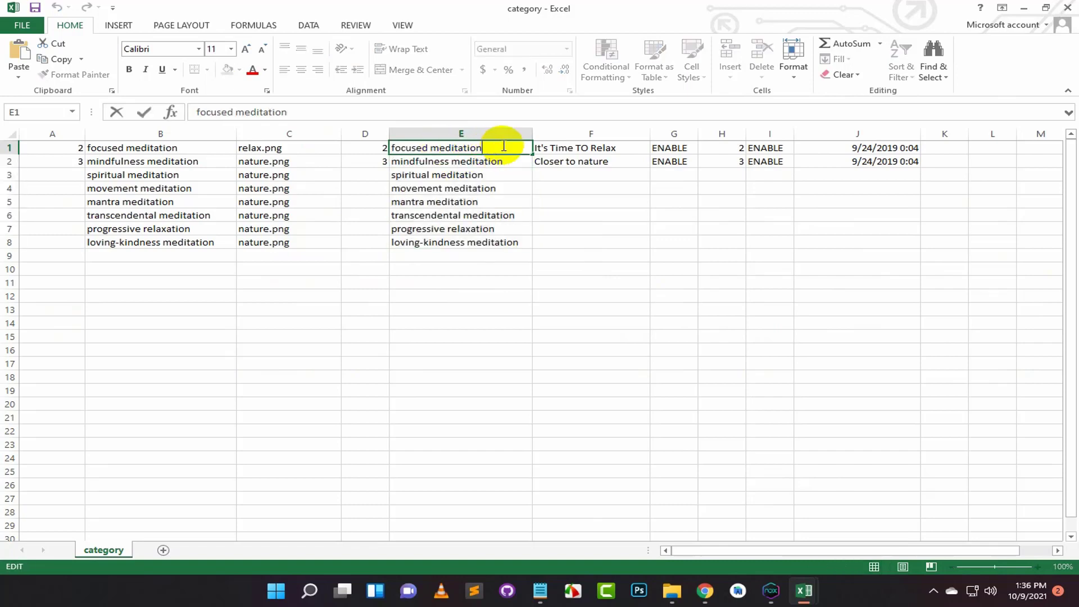
pyautogui.write('.jpg')
pyautogui.doubleClick(510, 162)
pyautogui.write('.')
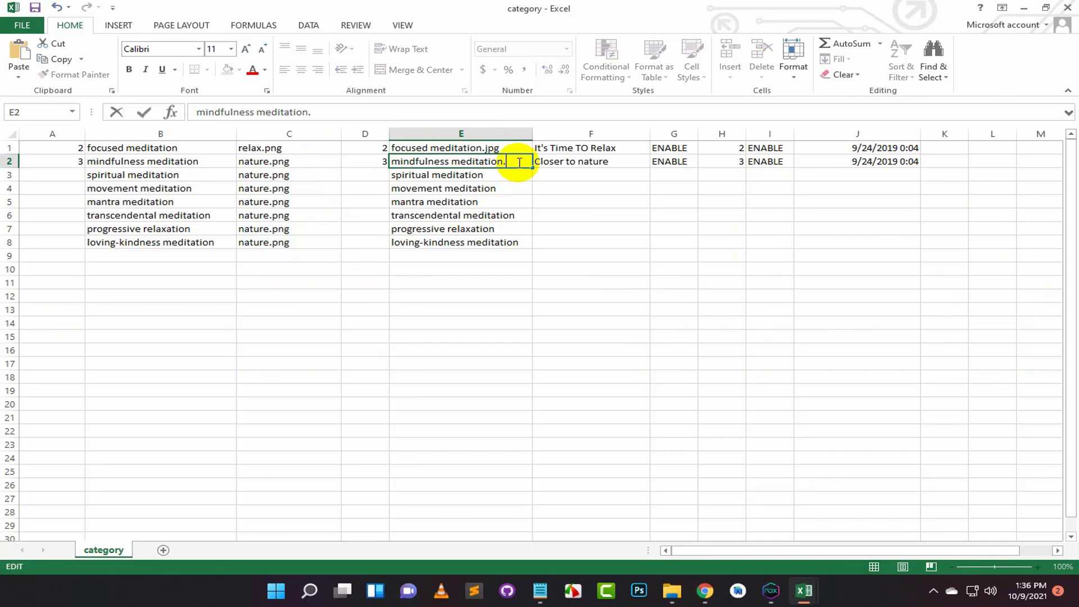
pyautogui.write('jpg')
pyautogui.doubleClick(510, 174)
pyautogui.write('.jpg')
pyautogui.doubleClick(510, 187)
pyautogui.write('.jpg')
pyautogui.click(511, 201)
pyautogui.write('.jpg')
pyautogui.doubleClick(520, 215)
pyautogui.write('.')
pyautogui.doubleClick(508, 226)
pyautogui.write('.jpg')
pyautogui.doubleClick(516, 240)
pyautogui.write('.jpg')
pyautogui.press('Return')
pyautogui.doubleClick(533, 133)
# Step: Fill 'Closer to nature' down F and ENABLE down G, and series column H 4–9
pyautogui.click(659, 163)
pyautogui.moveTo(659, 164); pyautogui.dragTo(658, 242)
pyautogui.click(696, 163)
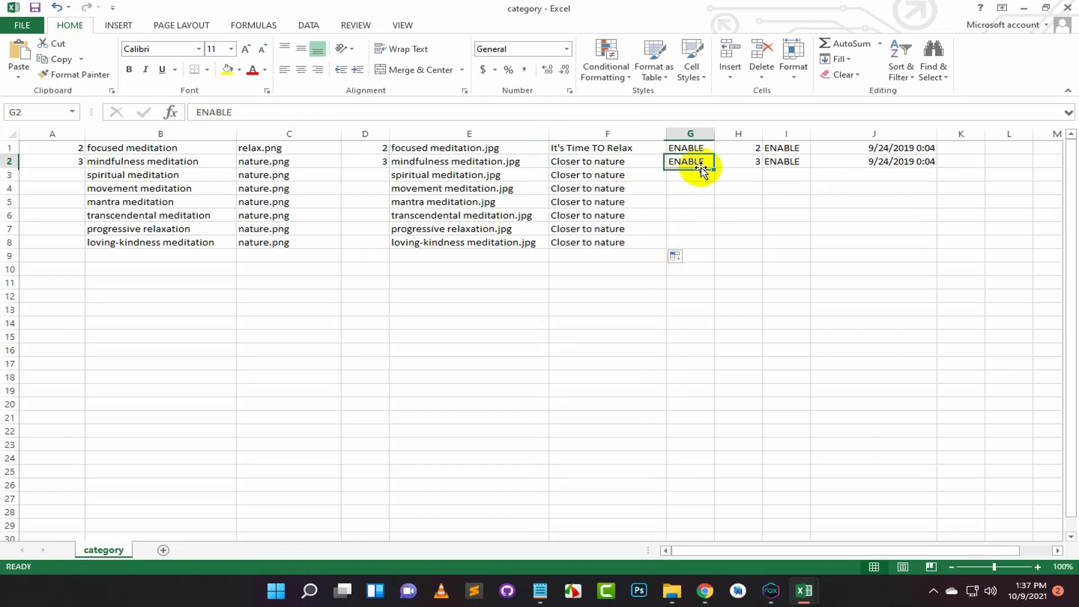
pyautogui.moveTo(715, 169); pyautogui.dragTo(707, 243)
pyautogui.click(753, 162)
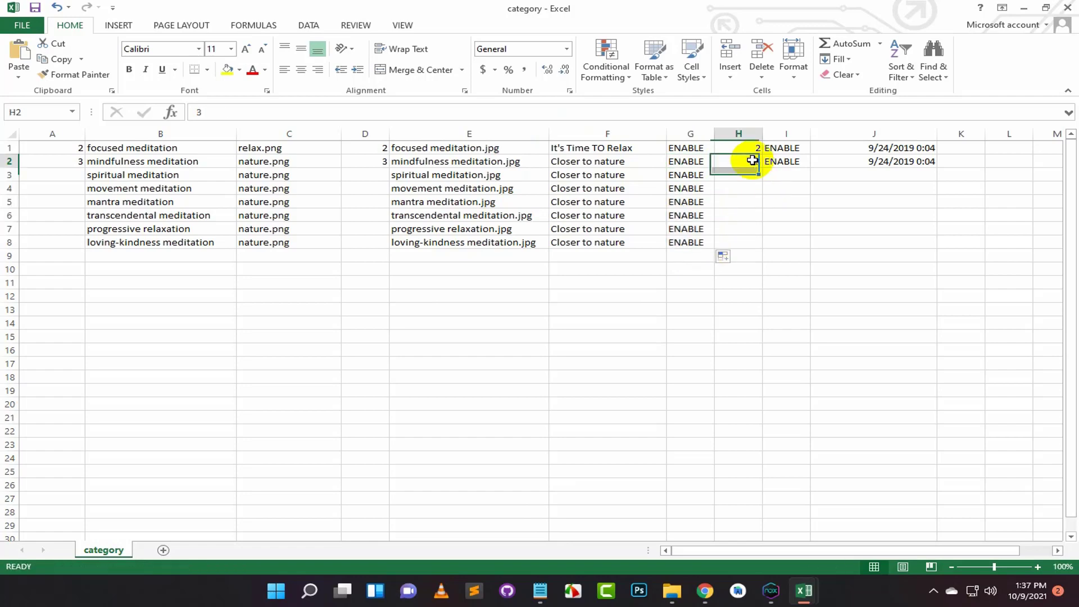
pyautogui.moveTo(764, 167); pyautogui.dragTo(761, 245)
pyautogui.click(774, 260)
pyautogui.click(789, 289)
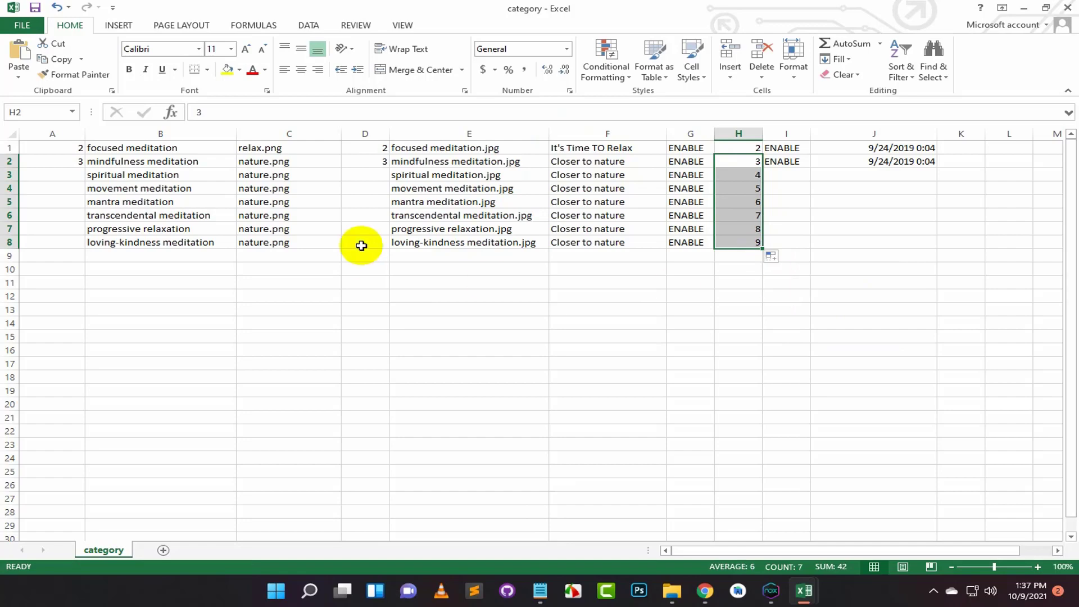
# Step: Series column A 4–9, copy ENABLE down column I, and fill J with daily dates
pyautogui.click(82, 167)
pyautogui.moveTo(83, 167); pyautogui.dragTo(85, 247)
pyautogui.click(94, 257)
pyautogui.click(129, 291)
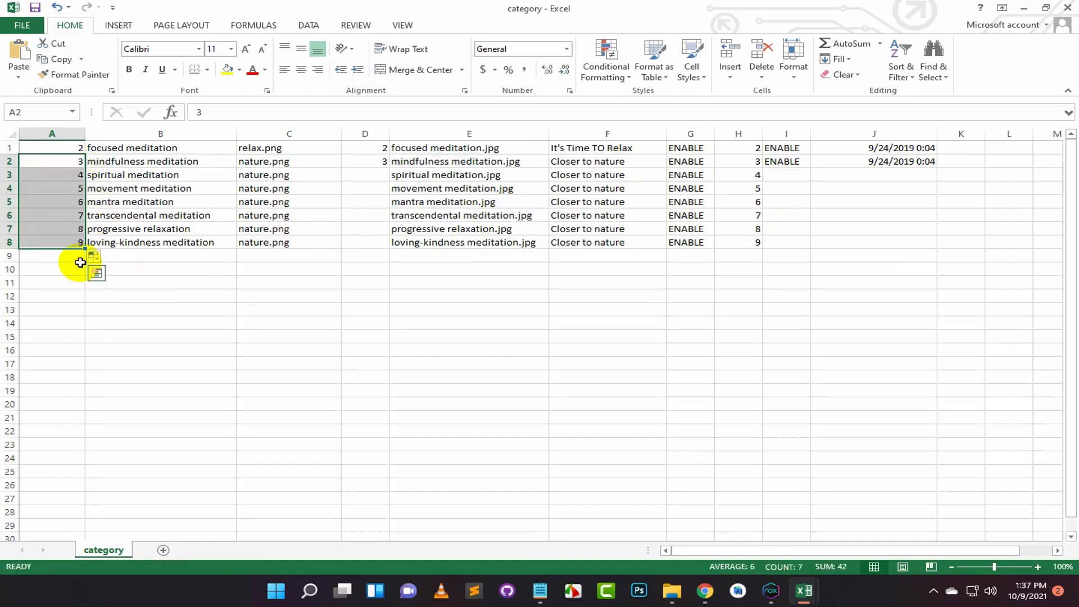
pyautogui.click(805, 166)
pyautogui.moveTo(811, 168); pyautogui.dragTo(811, 243)
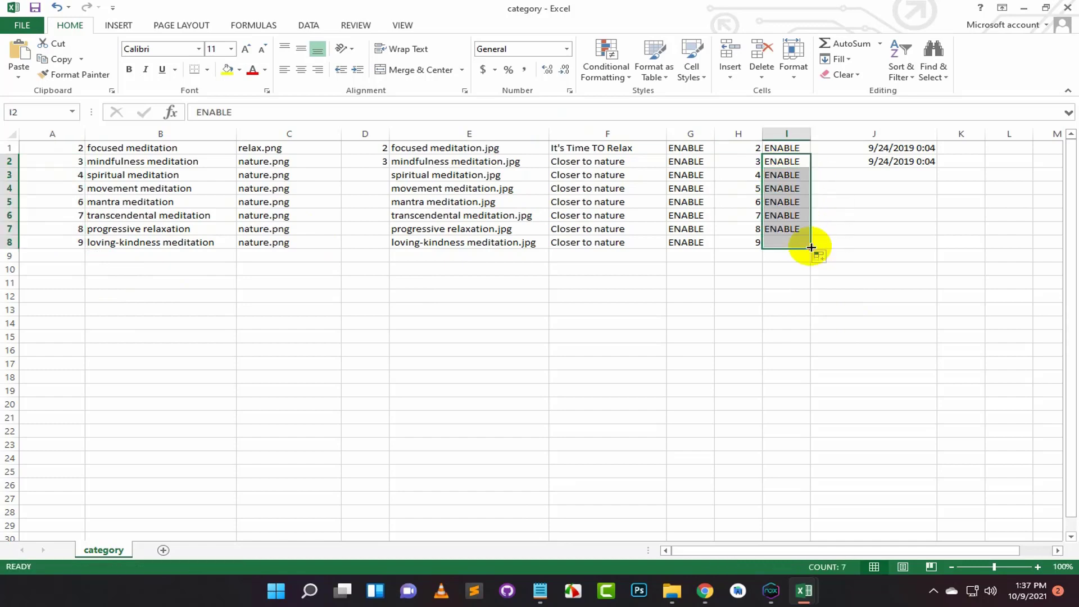
pyautogui.click(916, 164)
pyautogui.moveTo(938, 166); pyautogui.dragTo(938, 251)
pyautogui.click(946, 261)
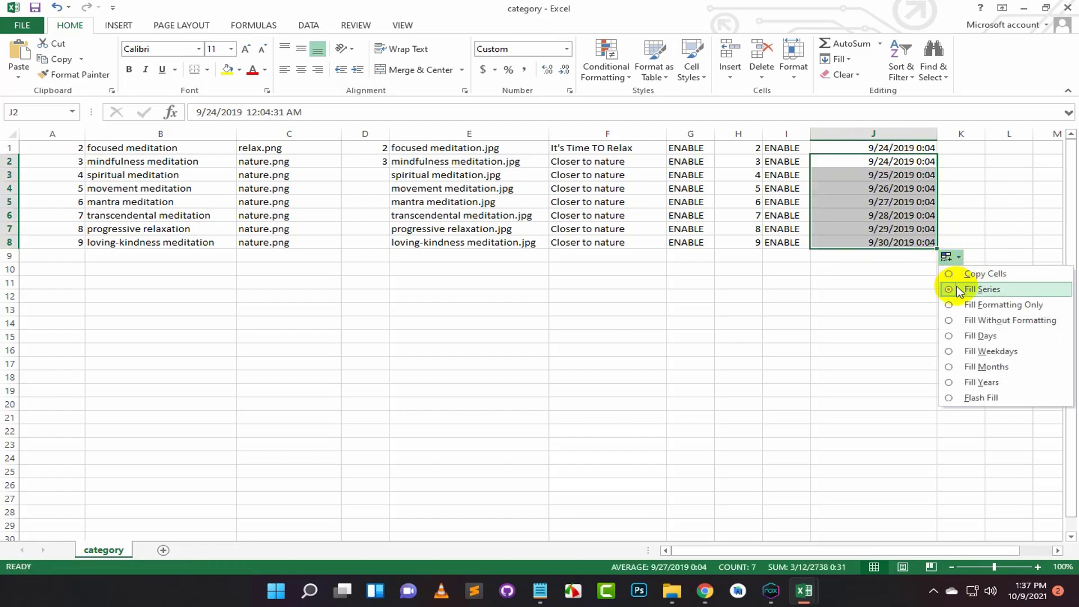
pyautogui.click(960, 287)
pyautogui.click(907, 268)
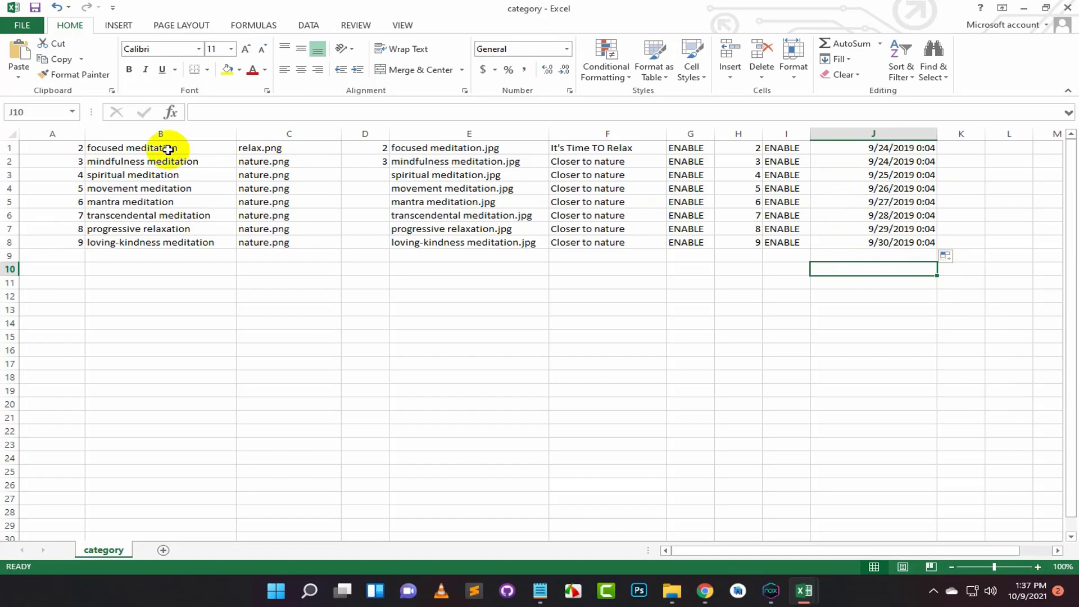
# Step: Fill column D from D2 down to D8 as a series counting 4–9
pyautogui.click(369, 163)
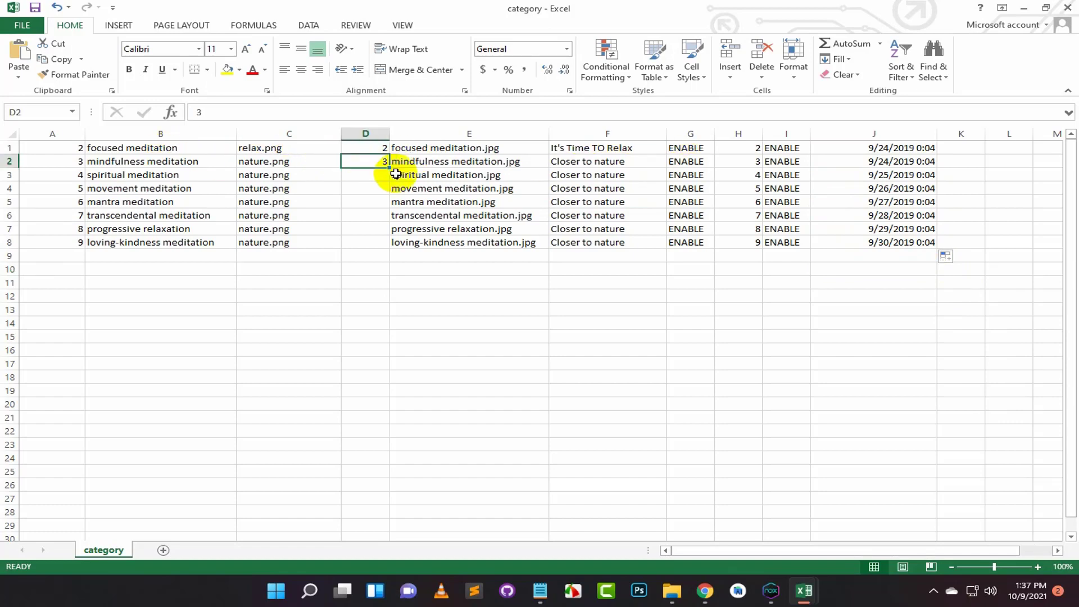
pyautogui.moveTo(390, 170); pyautogui.dragTo(384, 246)
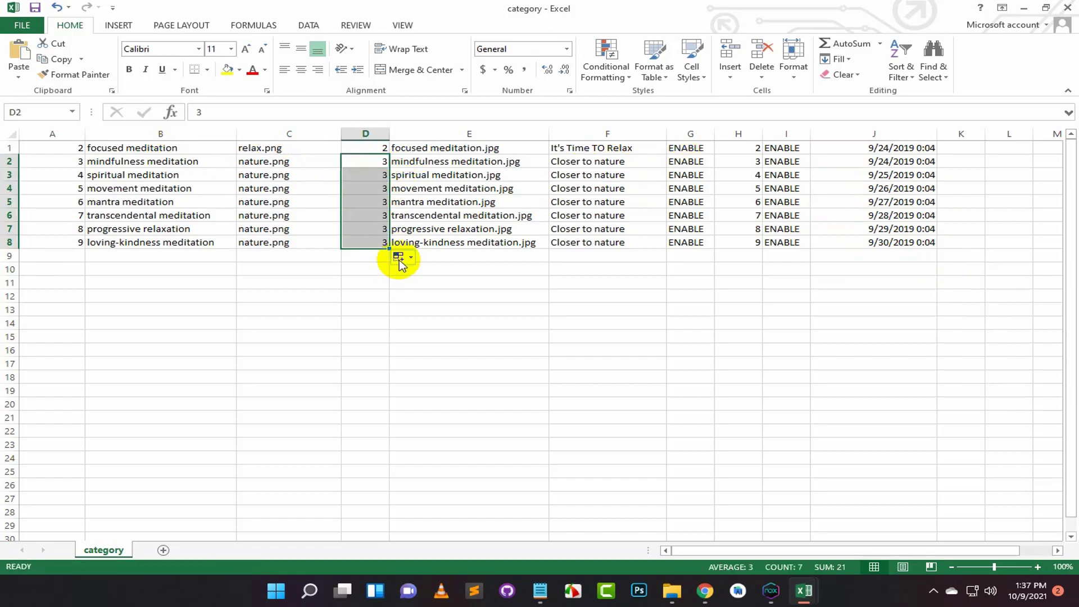
pyautogui.click(400, 257)
pyautogui.click(430, 289)
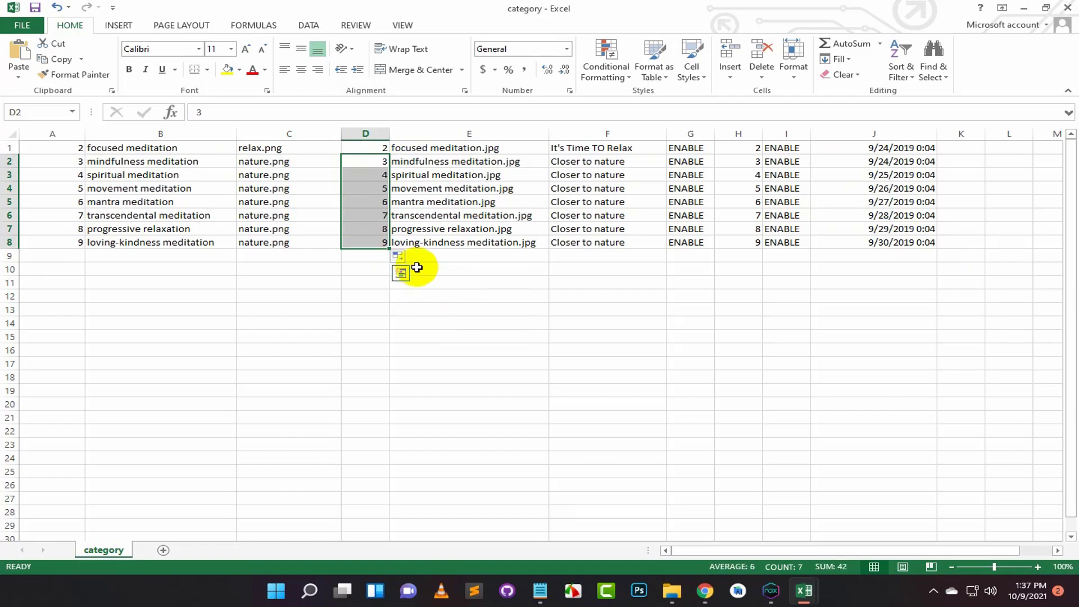
# Step: Save the category sheet keeping CSV format, then minimize Excel
pyautogui.click(24, 25)
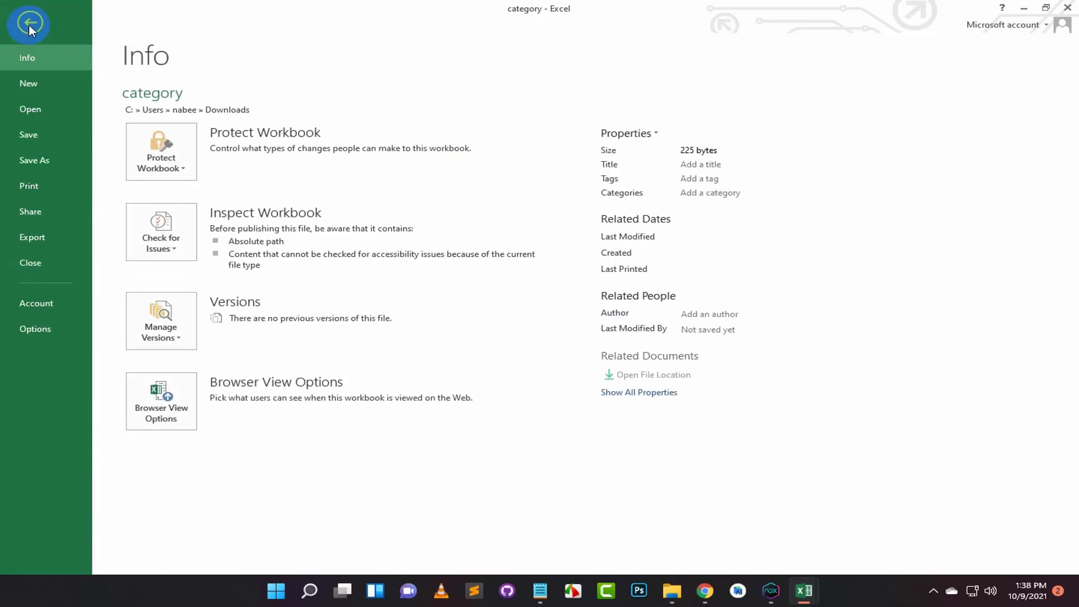
pyautogui.click(41, 132)
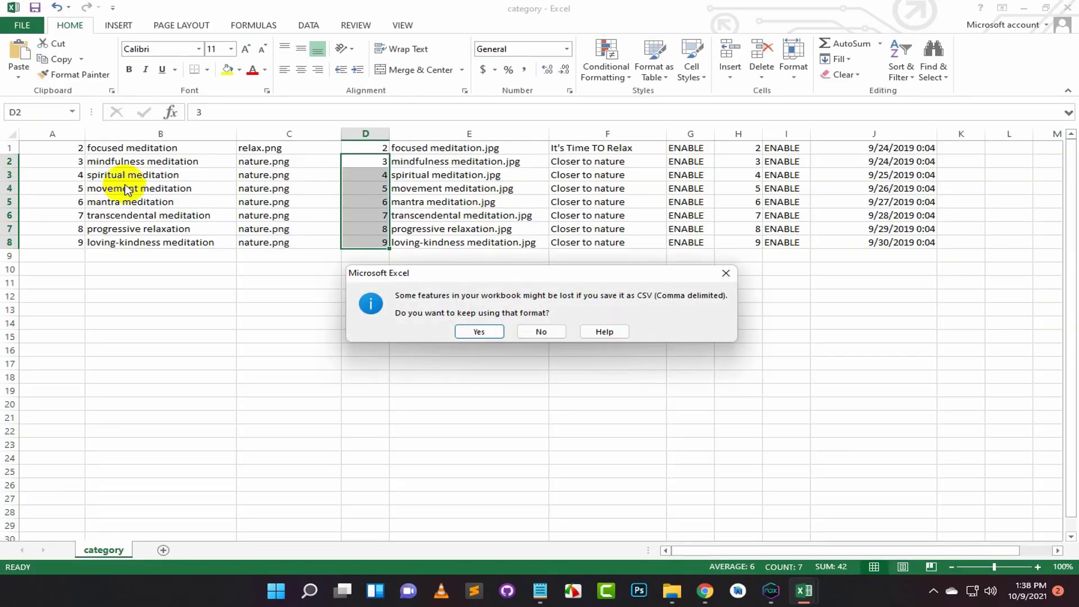
pyautogui.click(481, 331)
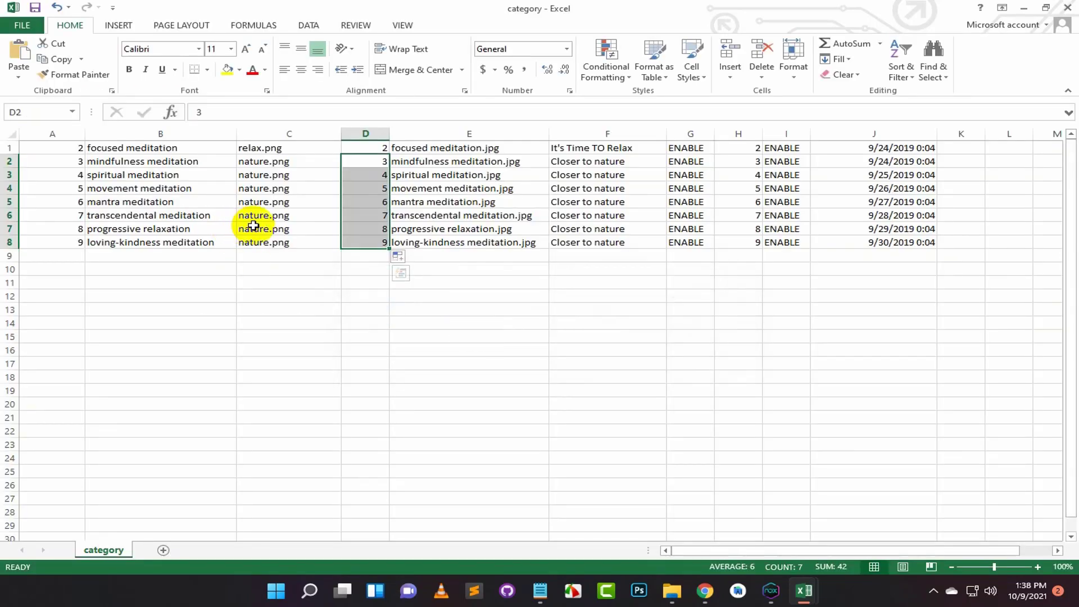
pyautogui.click(1023, 8)
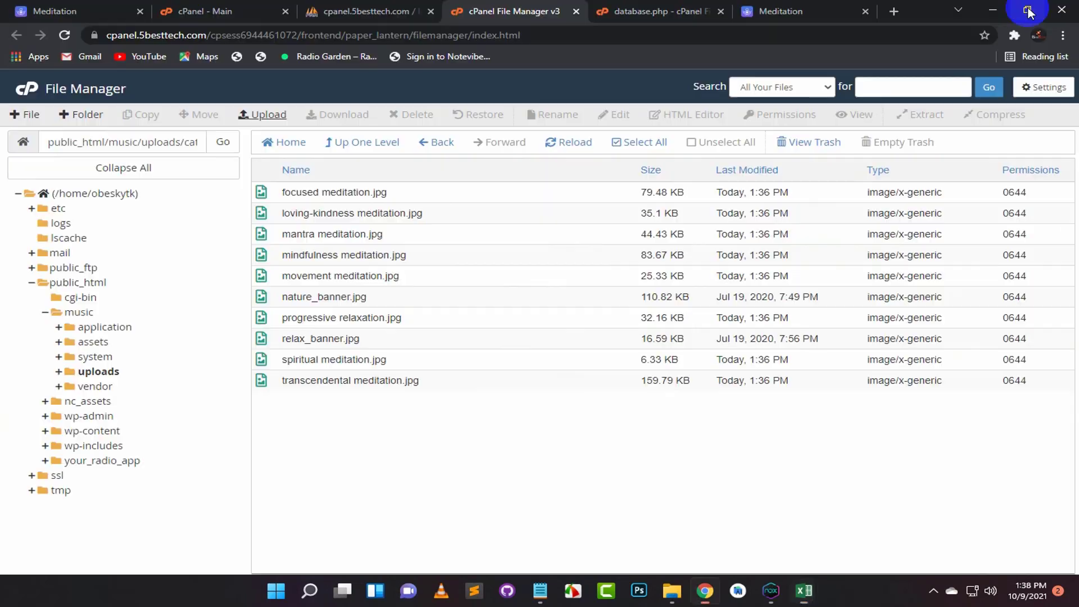
# Step: In phpMyAdmin's Import page for the category table, choose category.csv from Downloads
pyautogui.click(323, 13)
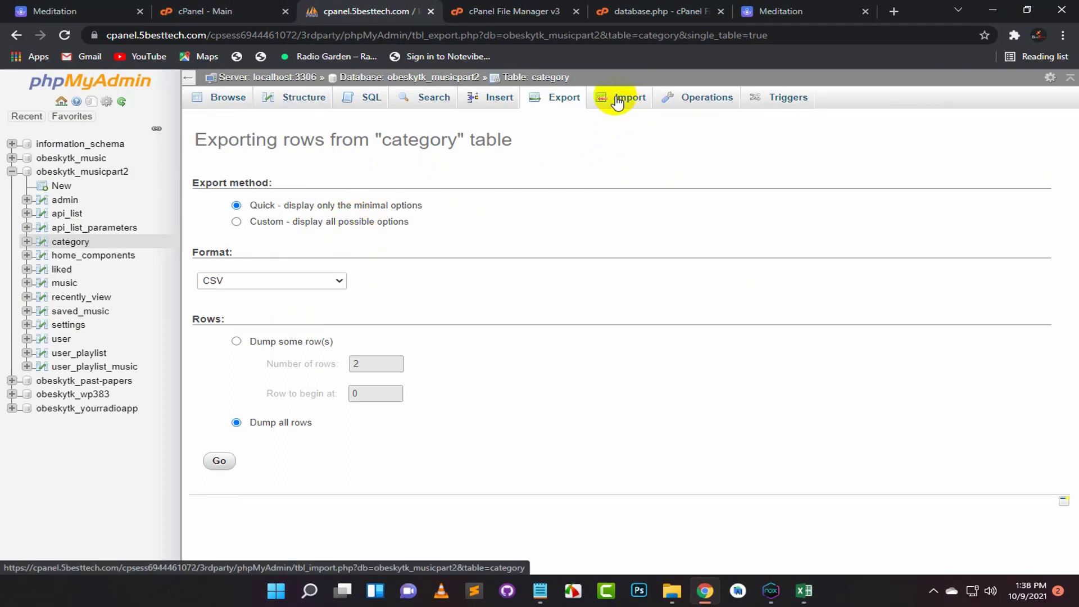
pyautogui.click(616, 100)
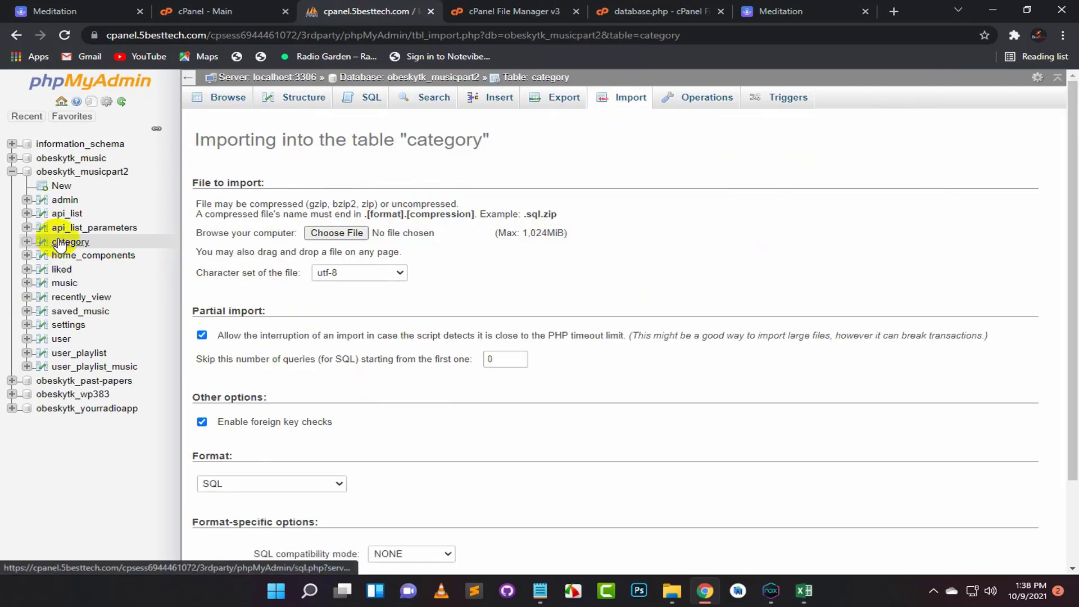
pyautogui.click(350, 232)
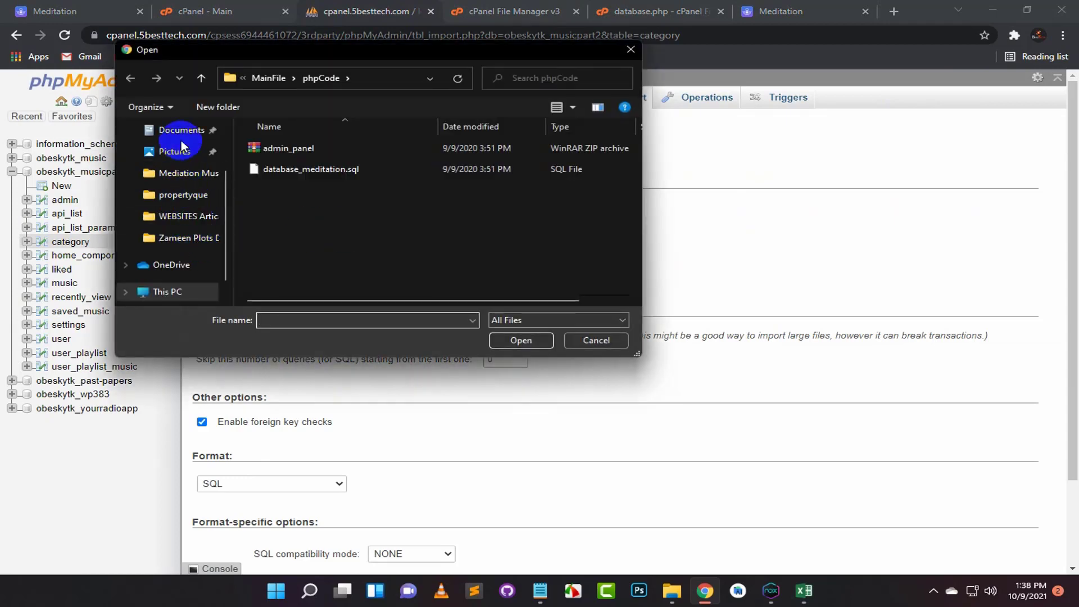
pyautogui.scroll(2, 209, 241)
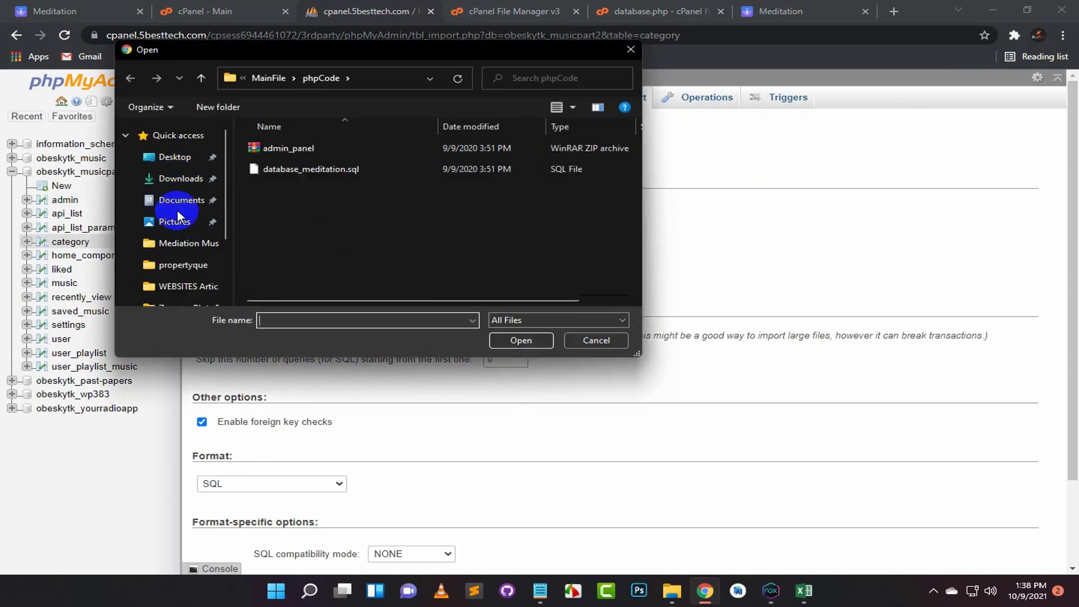
pyautogui.click(174, 179)
pyautogui.click(292, 167)
pyautogui.click(512, 339)
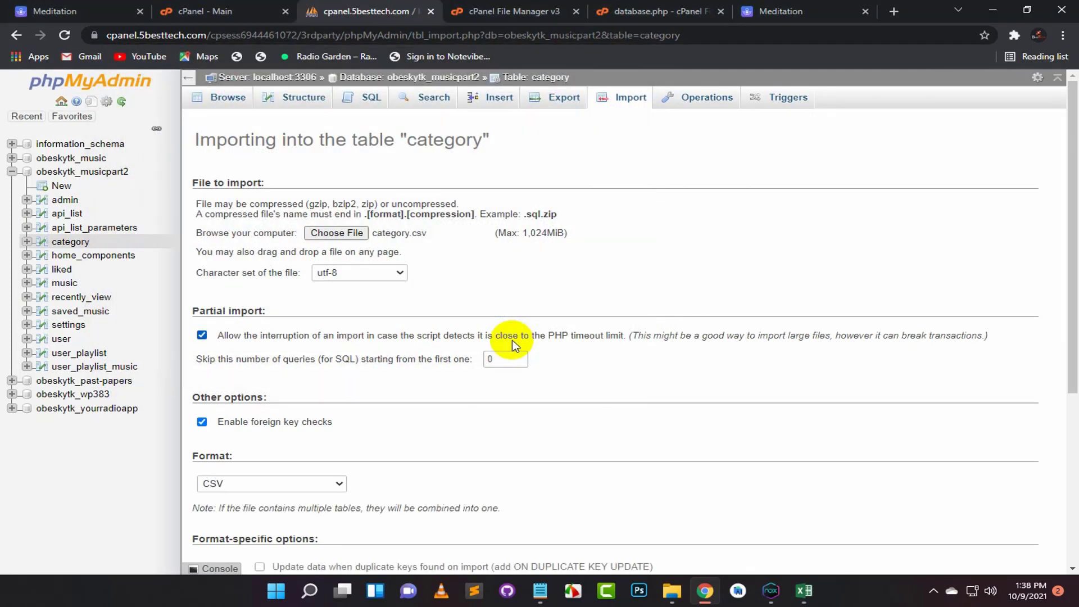
# Step: Keep CSV format, enable updating rows on duplicate keys, and run the import
pyautogui.click(248, 214)
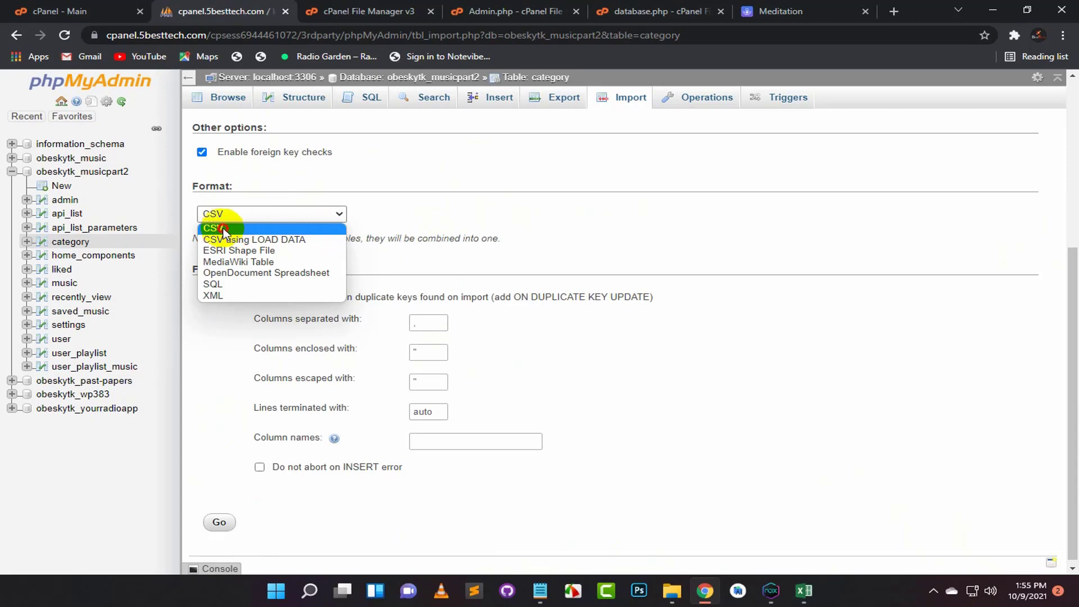
pyautogui.click(241, 225)
pyautogui.click(259, 298)
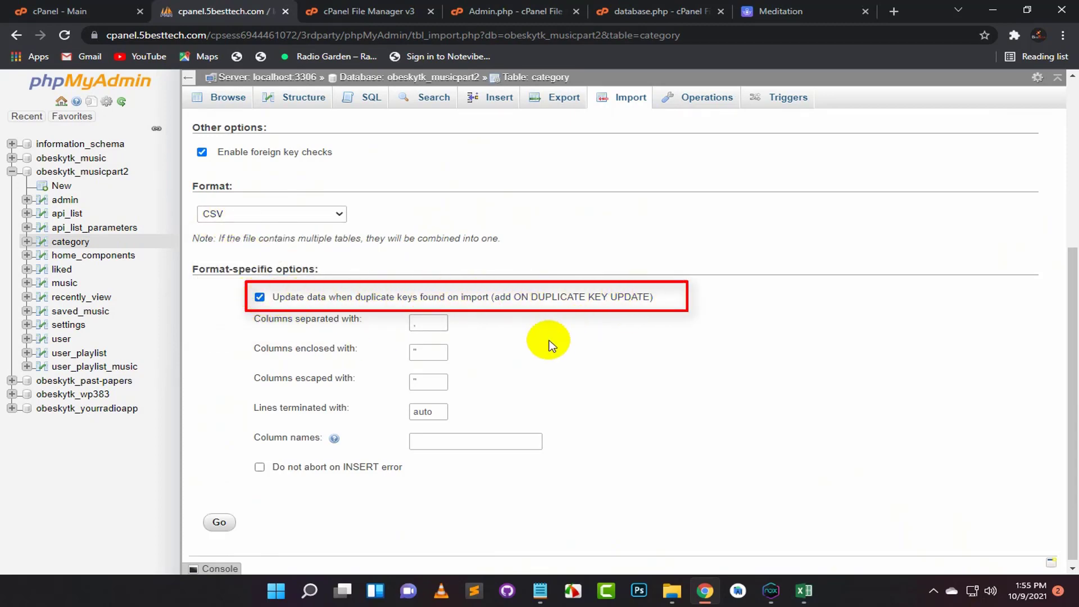
pyautogui.scroll(-1, 548, 343)
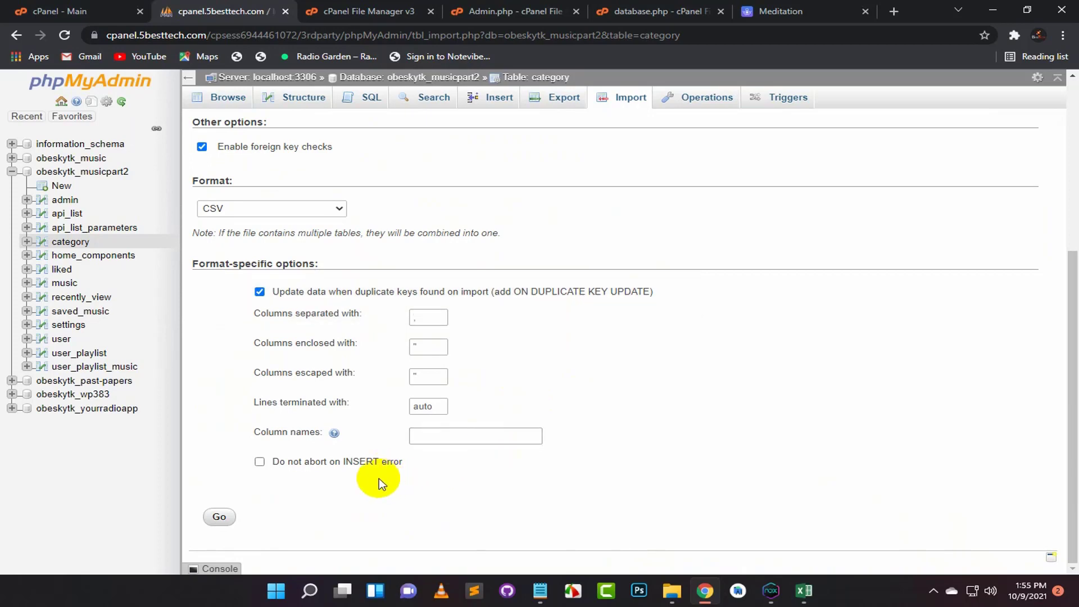
pyautogui.click(219, 517)
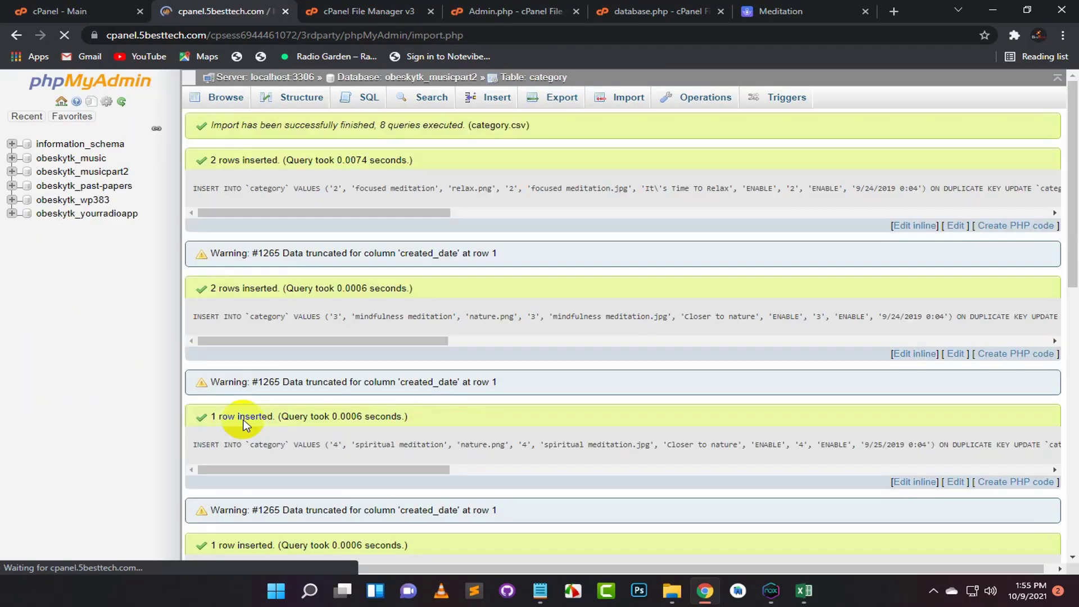
pyautogui.scroll(-10, 244, 420)
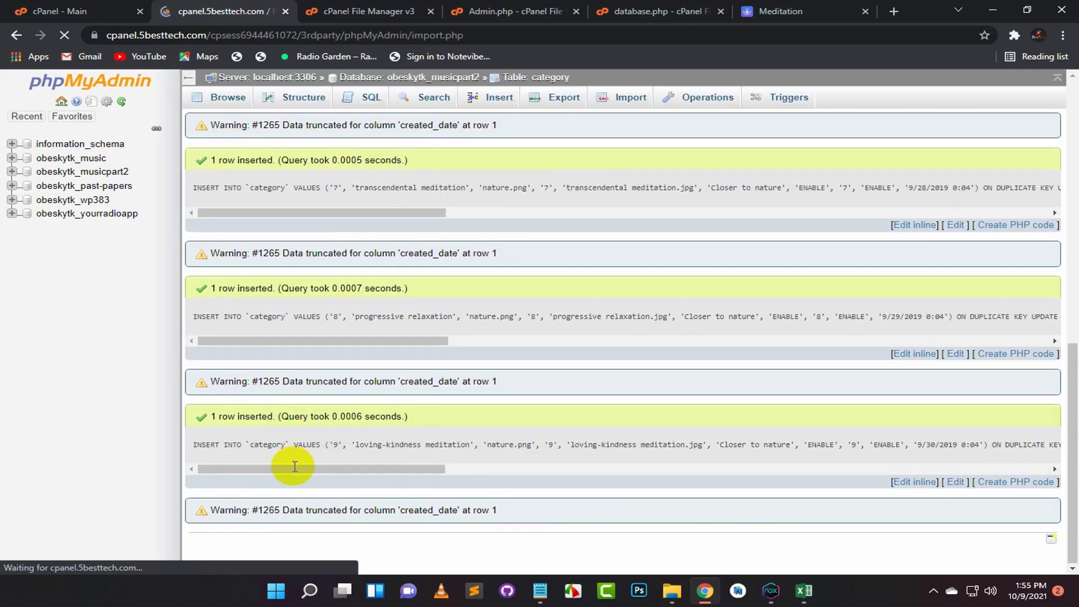
pyautogui.scroll(10, 292, 356)
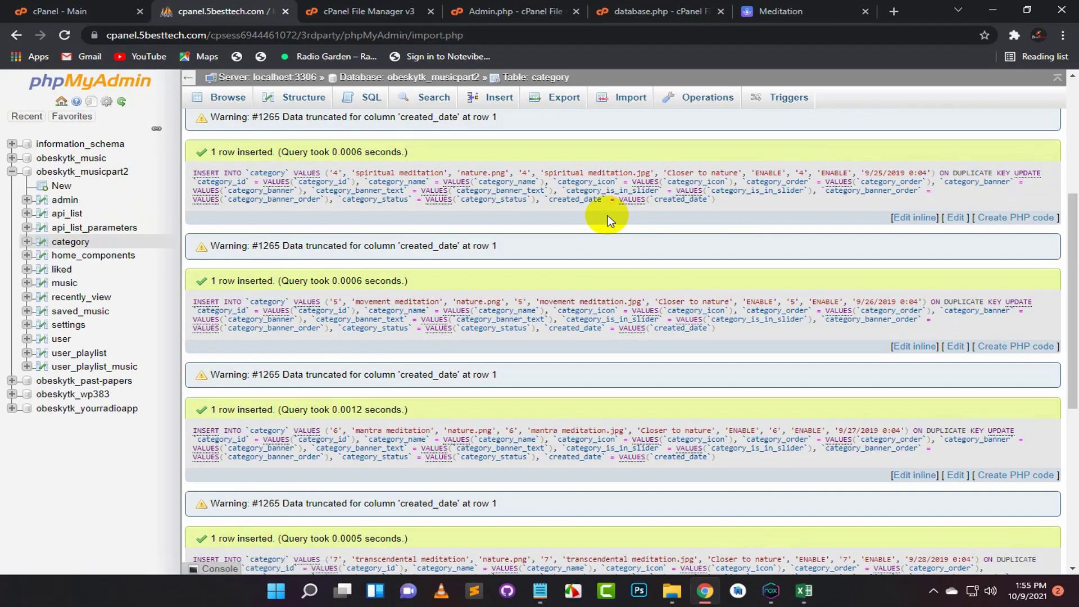
pyautogui.scroll(3, 611, 228)
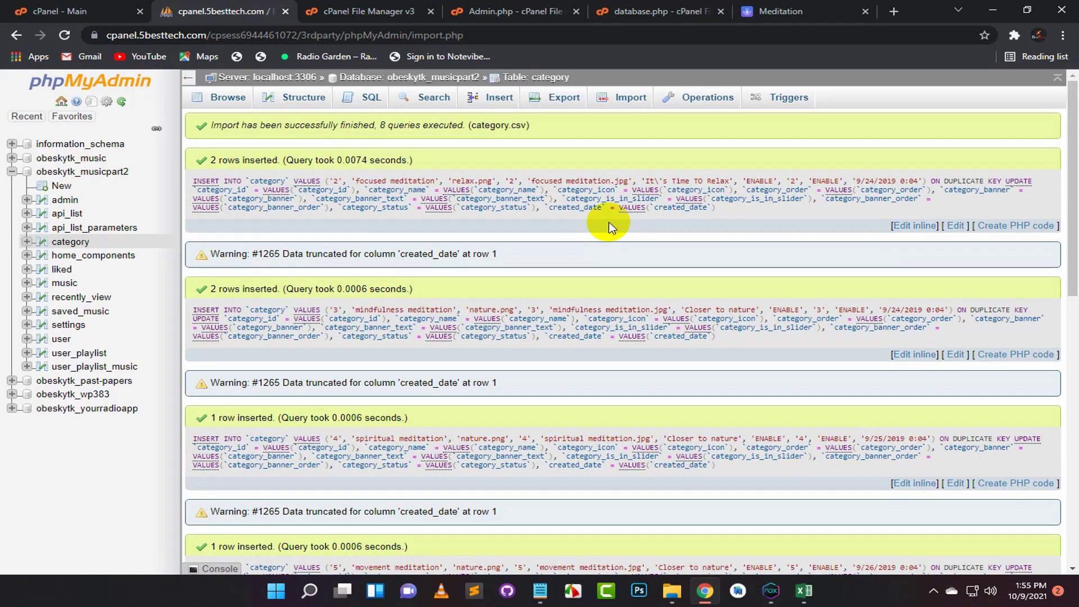
# Step: Reload the admin category list to review the imported categories, then go to Music List
pyautogui.click(769, 11)
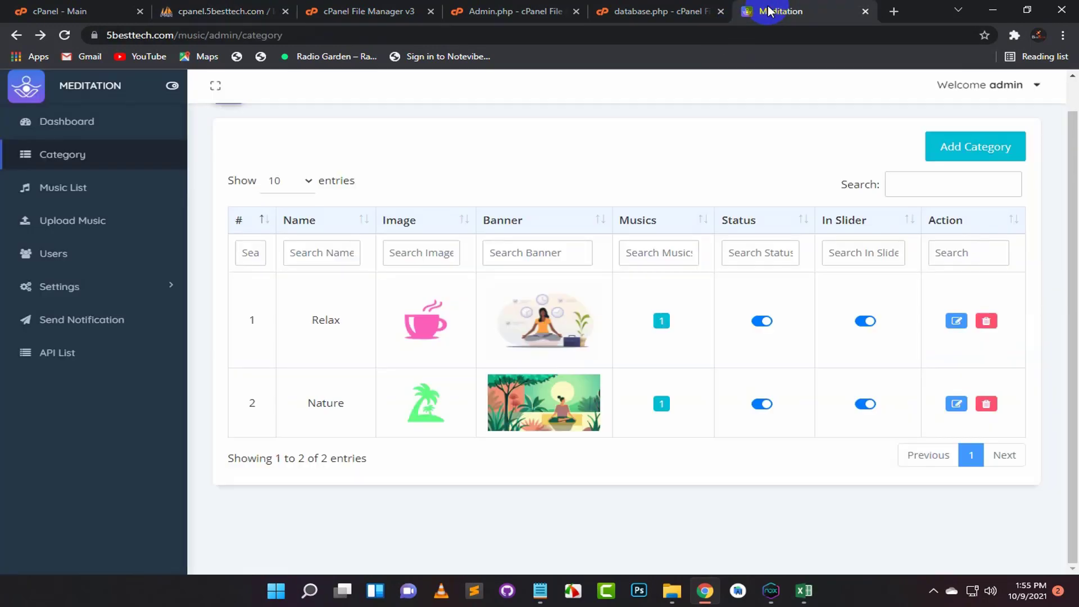
pyautogui.click(66, 36)
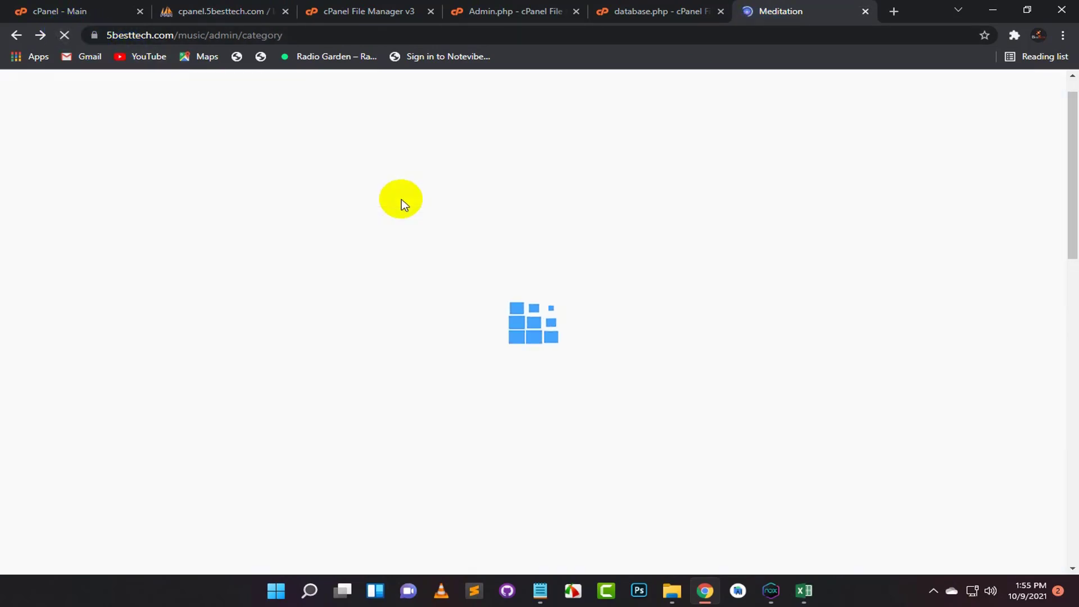
pyautogui.scroll(-8, 561, 244)
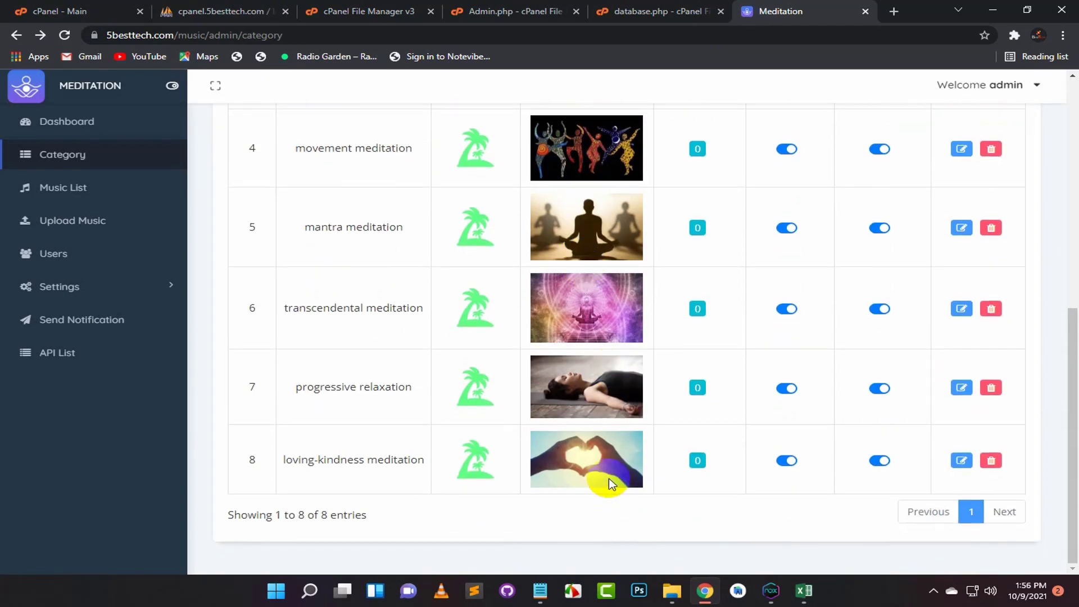
pyautogui.scroll(8, 609, 478)
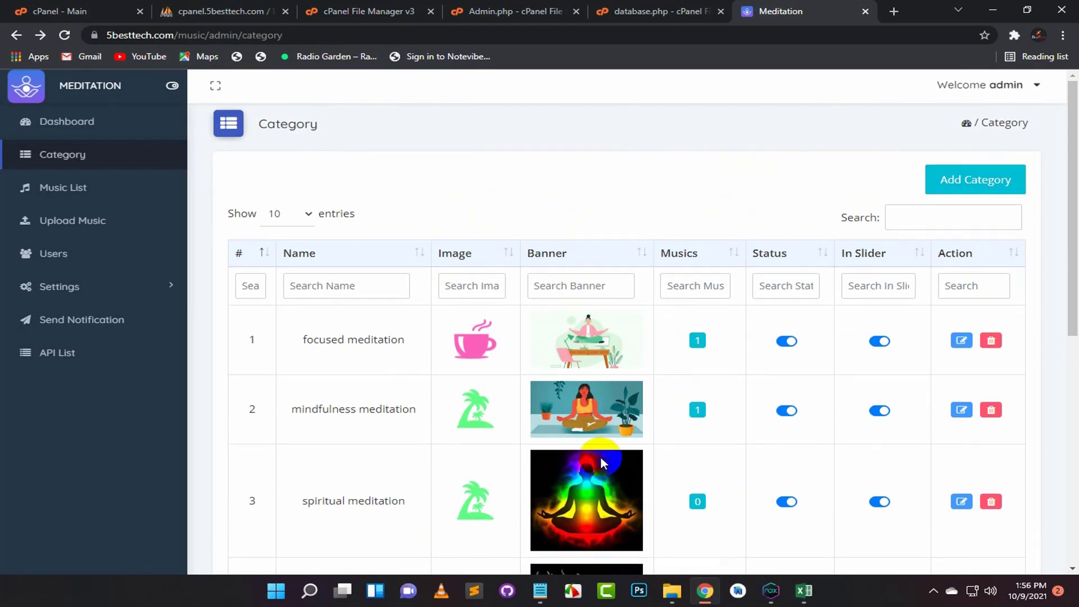
pyautogui.scroll(-8, 601, 456)
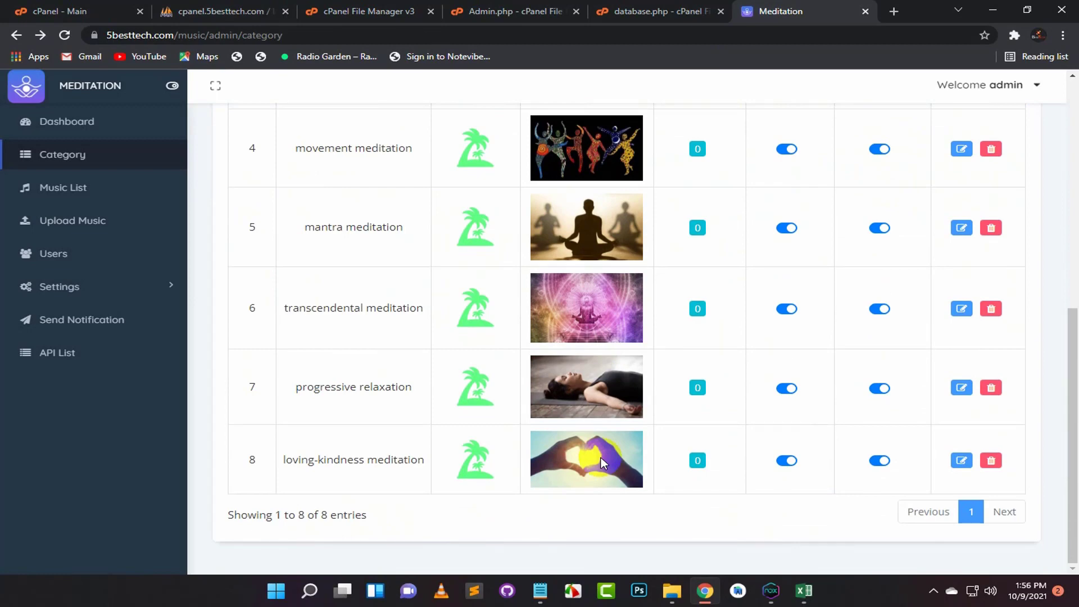
pyautogui.scroll(8, 601, 458)
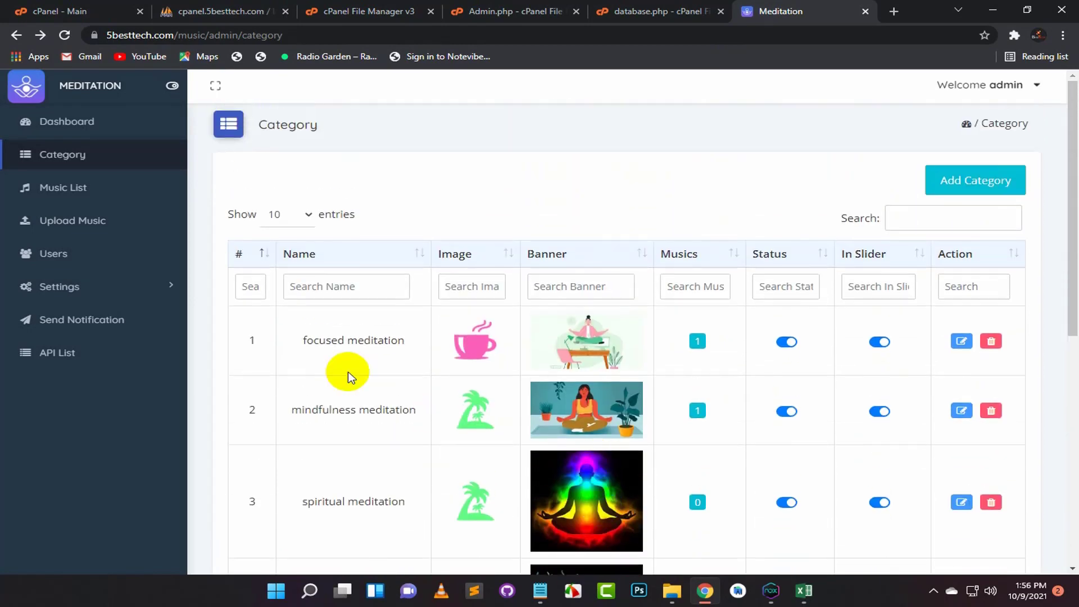
pyautogui.click(88, 195)
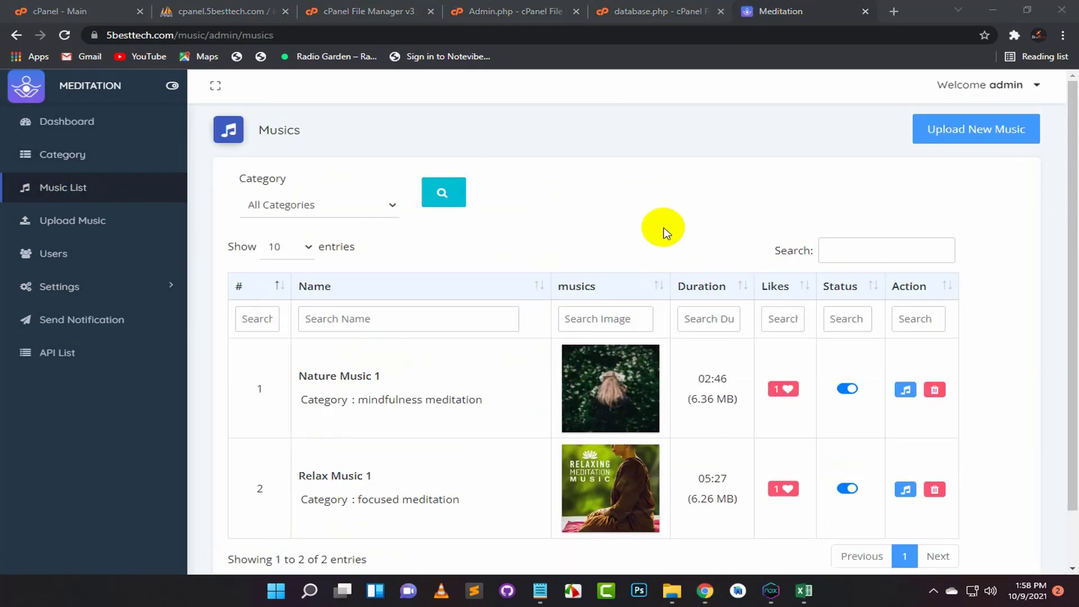
# Step: Start an Upload New Music form with category 'focused meditation', then bring up the Notepad notes
pyautogui.scroll(-1, 648, 246)
pyautogui.scroll(1, 947, 204)
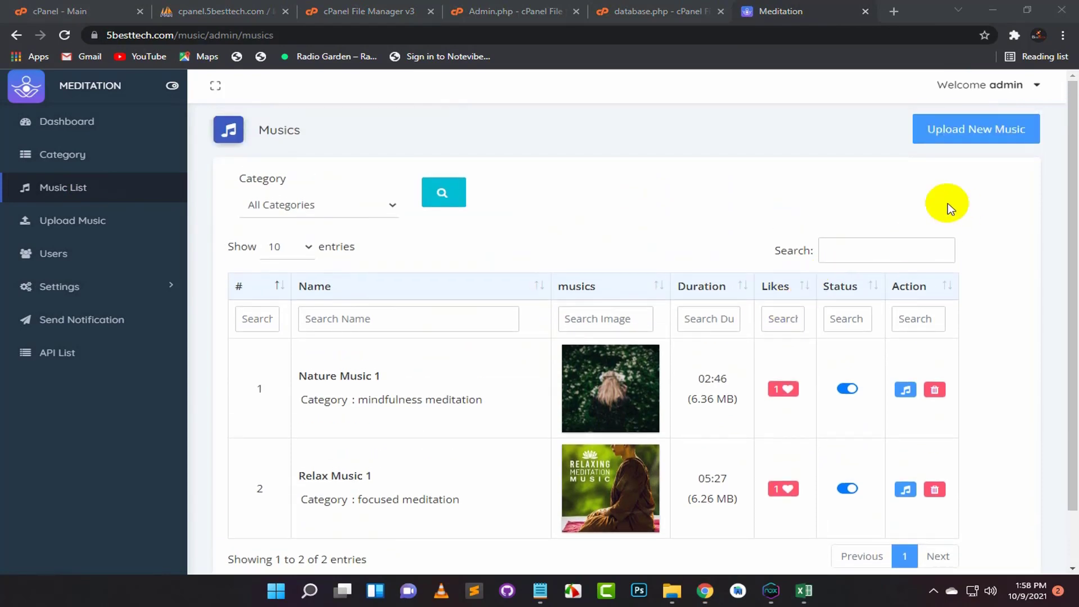
pyautogui.click(959, 135)
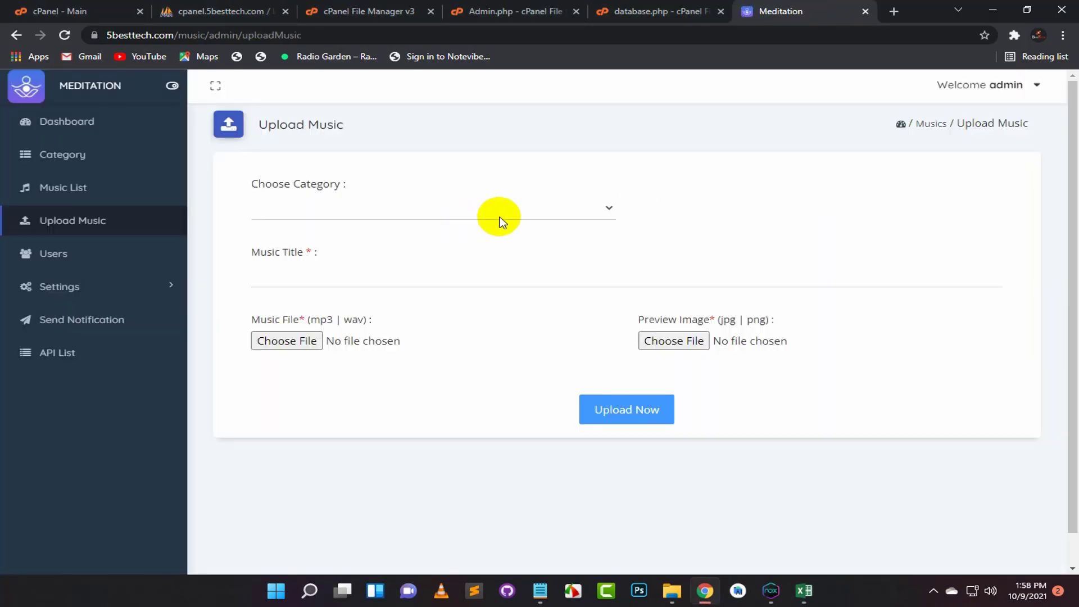
pyautogui.click(606, 216)
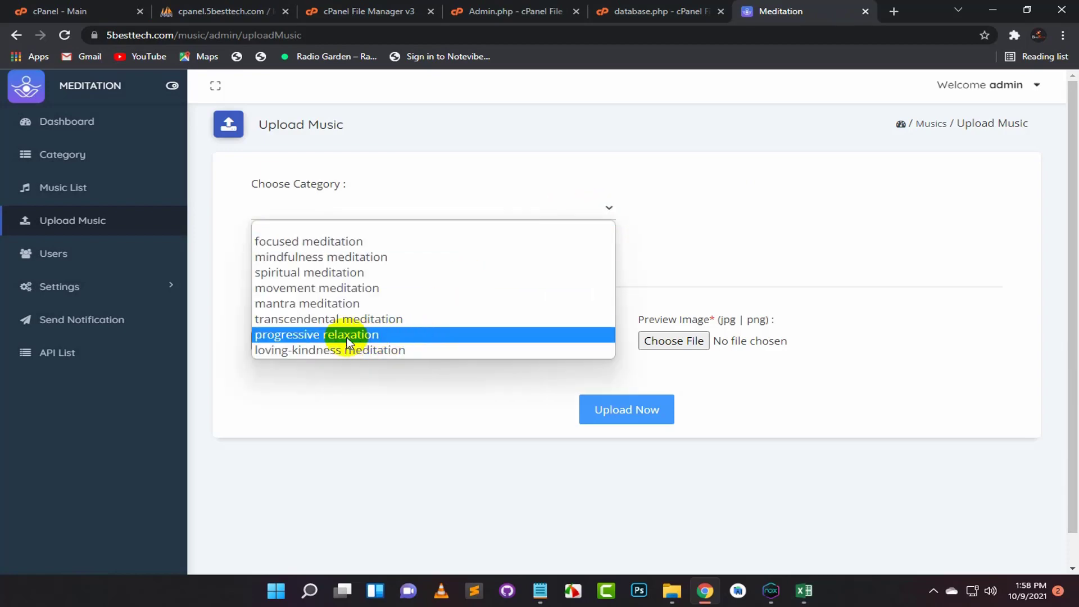
pyautogui.click(341, 246)
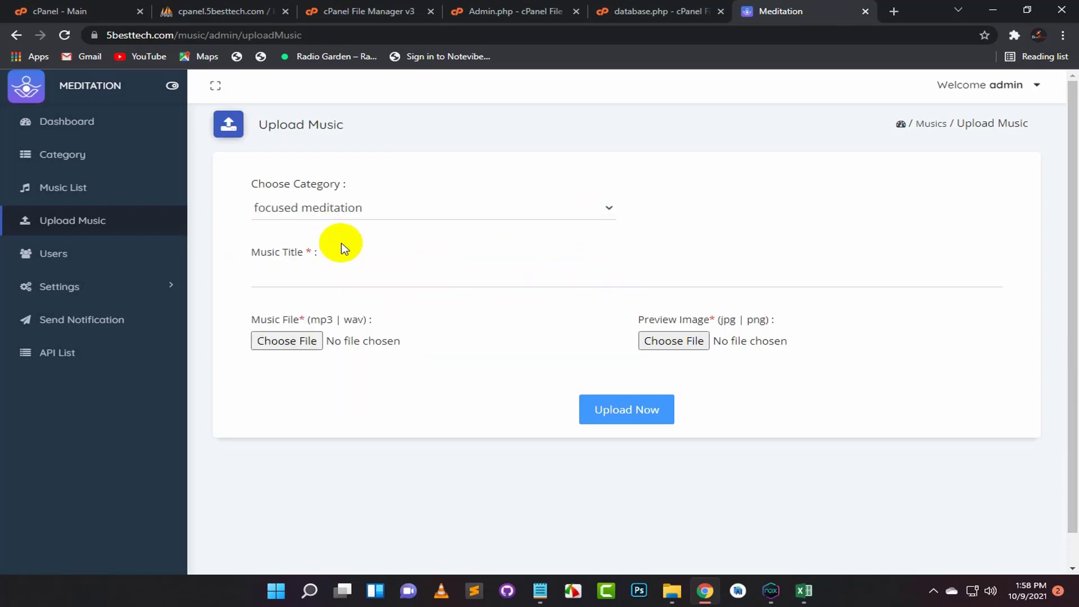
pyautogui.click(294, 274)
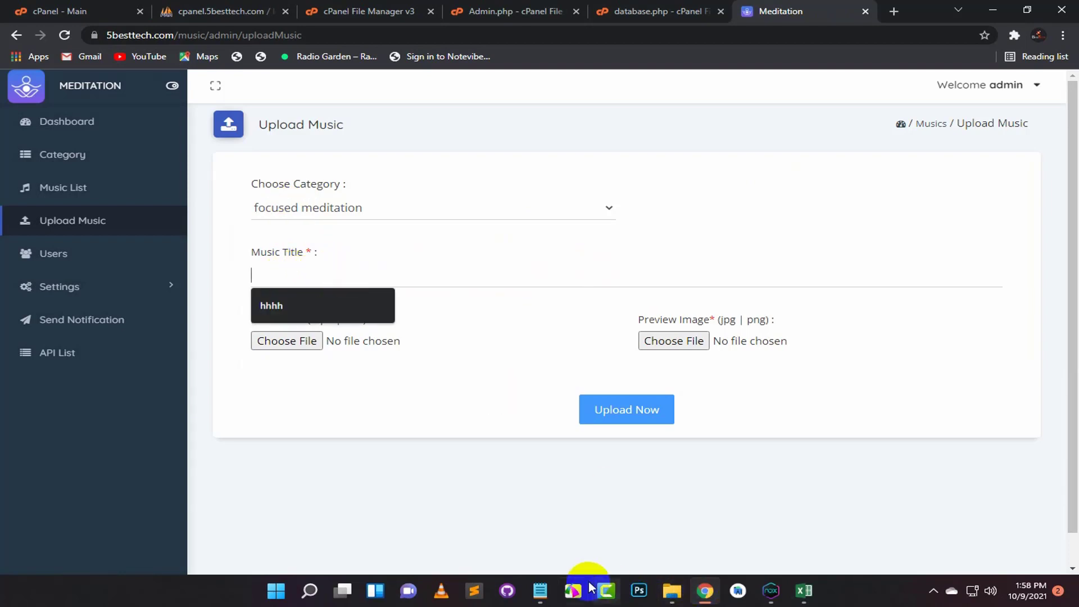
pyautogui.moveTo(540, 589)
pyautogui.click(564, 494)
# Step: Select 'focused meditation' in Notepad and open youtube.com in a new tab
pyautogui.click(460, 128)
pyautogui.moveTo(460, 128); pyautogui.dragTo(352, 129)
pyautogui.hotkey('ctrl', 'c')
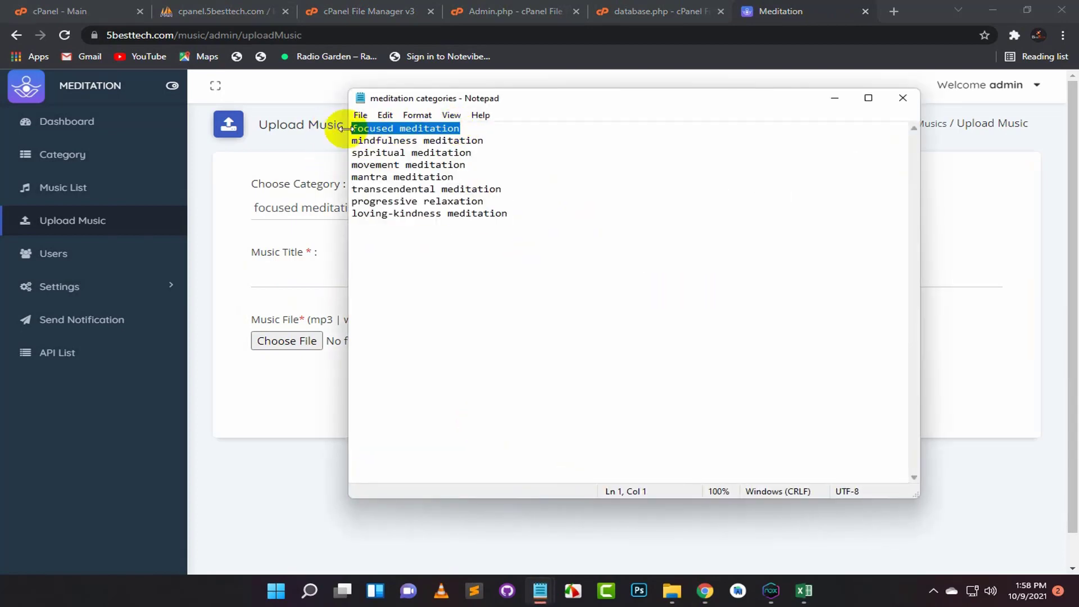
pyautogui.click(835, 98)
pyautogui.click(893, 11)
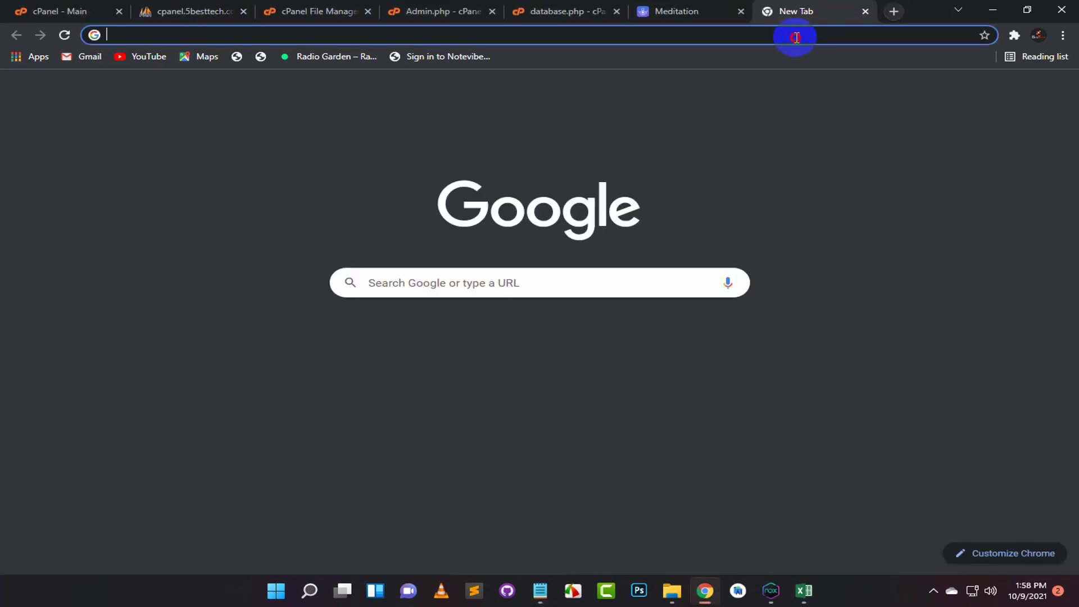
pyautogui.click(797, 37)
pyautogui.write('y')
pyautogui.press('Return')
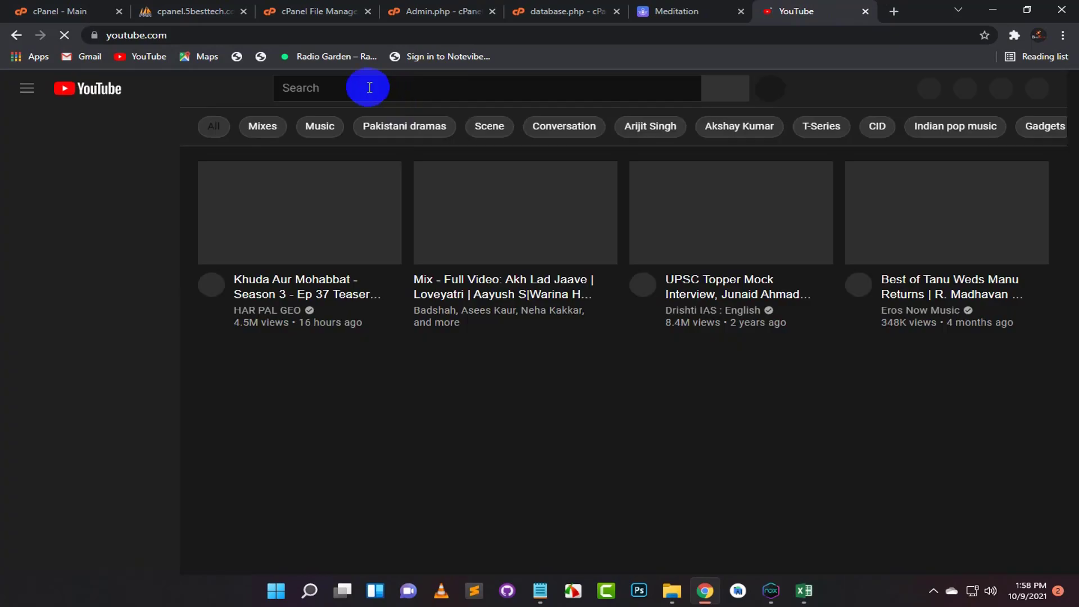
# Step: Search YouTube for 'focused meditation music', open the Meditation focus music mix, and select its URL
pyautogui.click(369, 87)
pyautogui.hotkey('ctrl', 'v')
pyautogui.write('m')
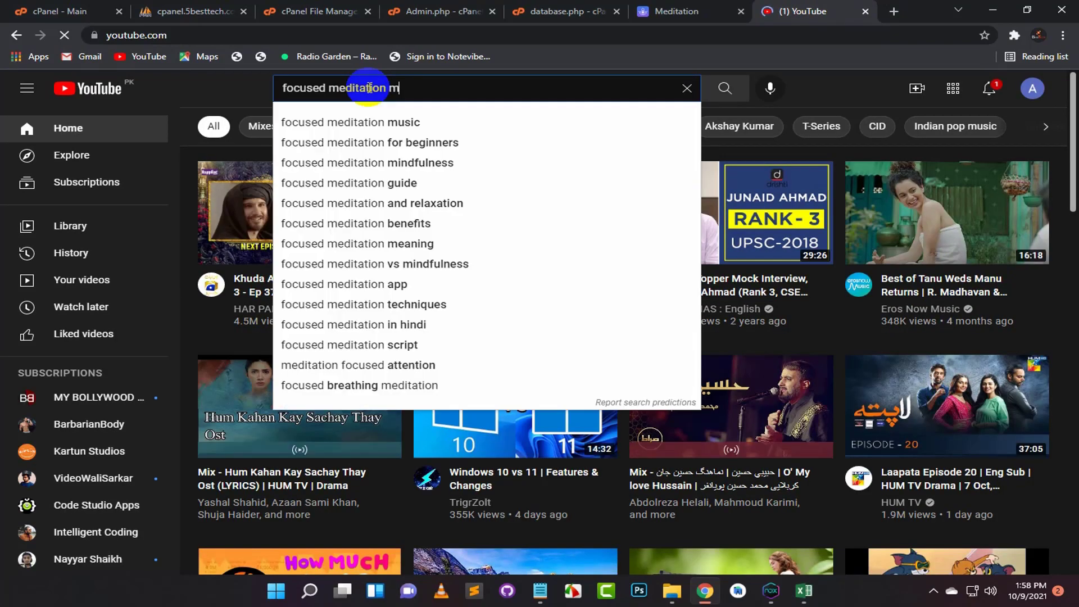
pyautogui.write('usic')
pyautogui.press('Return')
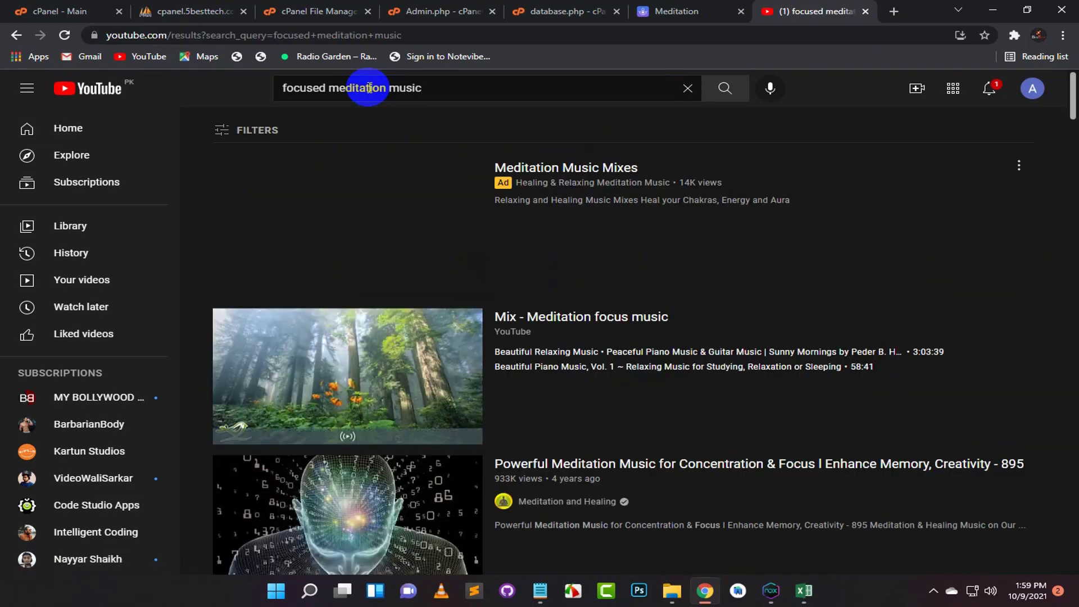
pyautogui.scroll(-1, 725, 287)
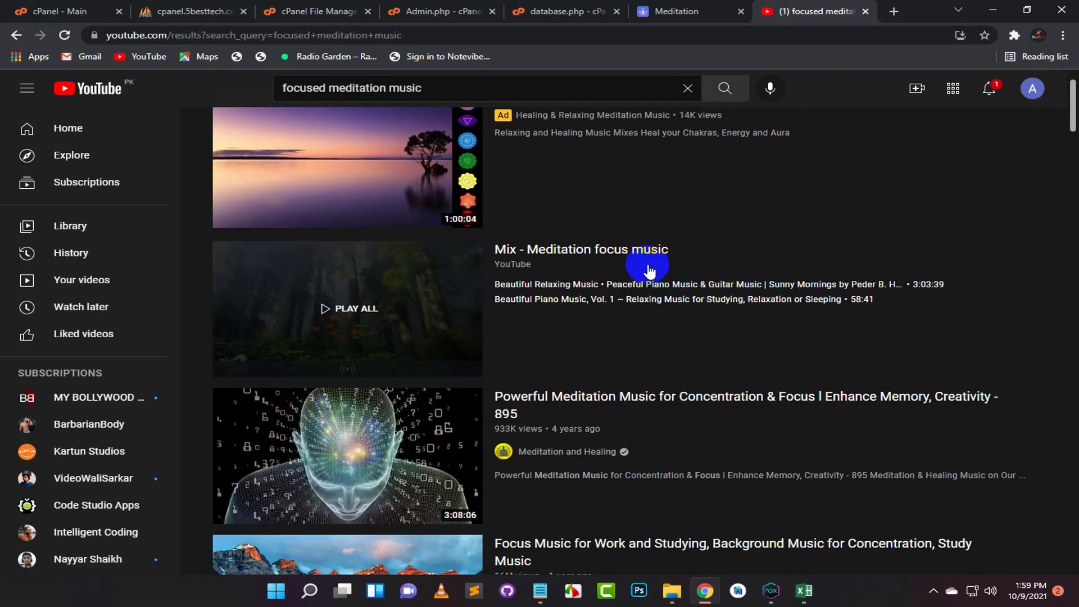
pyautogui.click(607, 254)
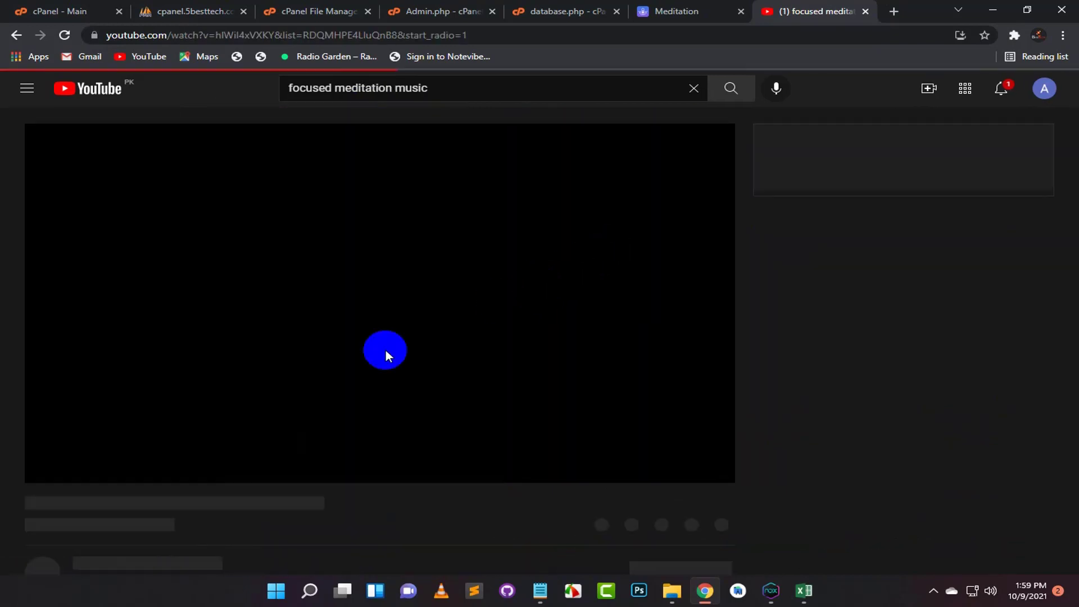
pyautogui.click(50, 465)
pyautogui.click(212, 44)
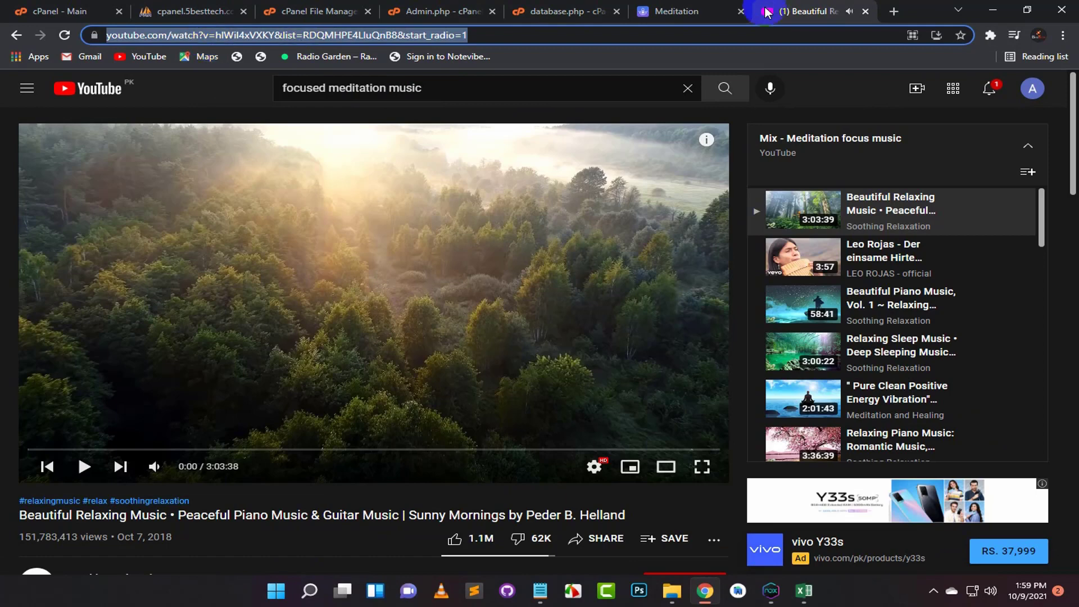
# Step: Search the web for 'yt1' in a new tab and open the YT1s.com downloader
pyautogui.click(893, 12)
pyautogui.click(825, 32)
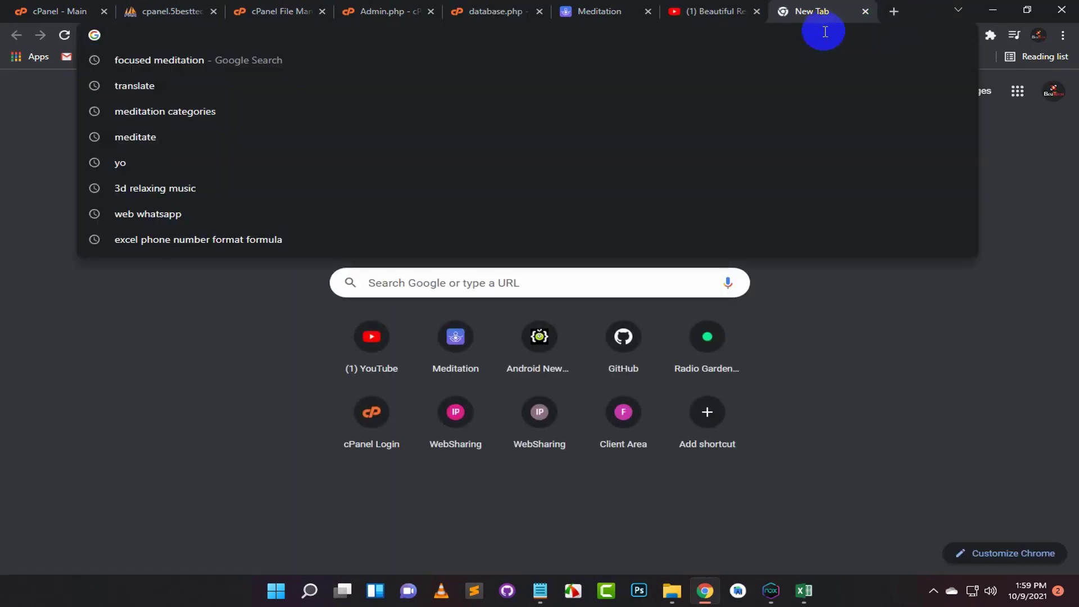
pyautogui.write('yt1')
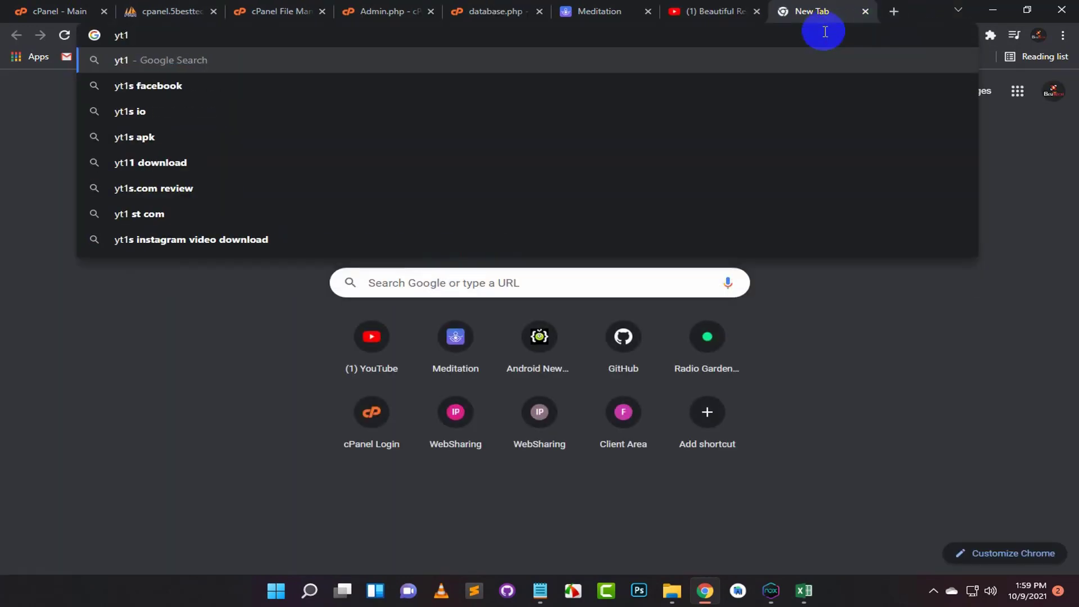
pyautogui.press('Return')
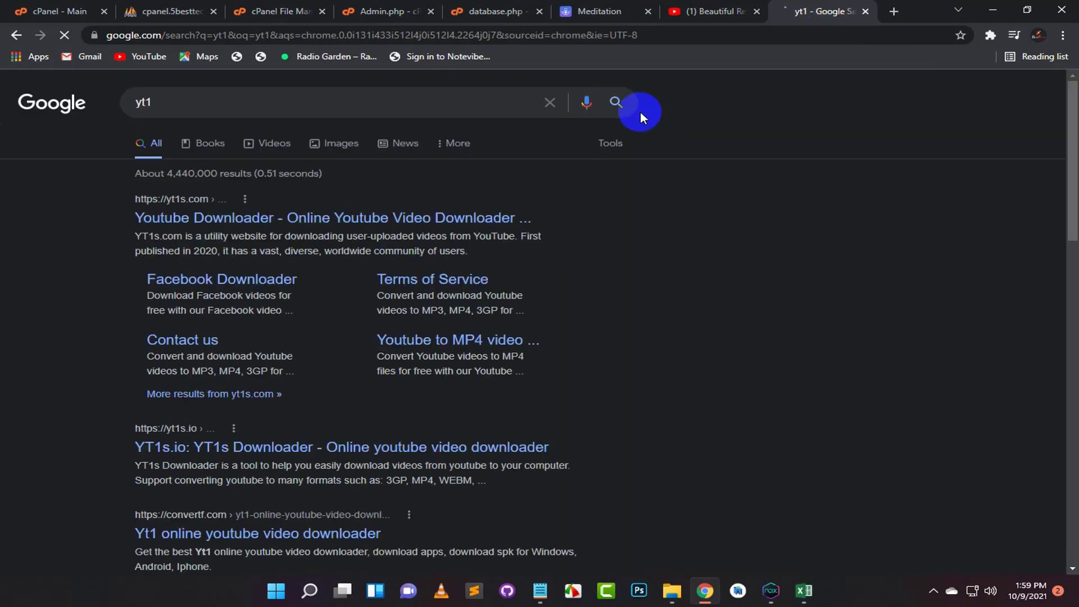
pyautogui.click(379, 220)
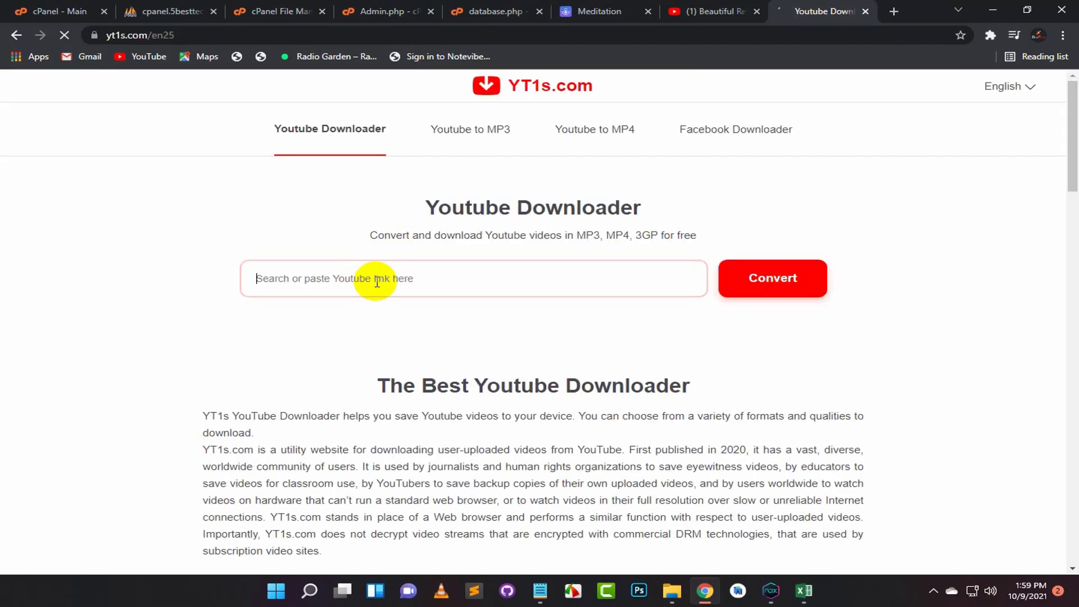
# Step: Convert the pasted YouTube link and choose MP3 128kbps as the output format
pyautogui.write('https://www.youtube.com/watch?v=hlWil4xVXKY&list=RDQMHPE4LIuQnB8&start_radio=1')
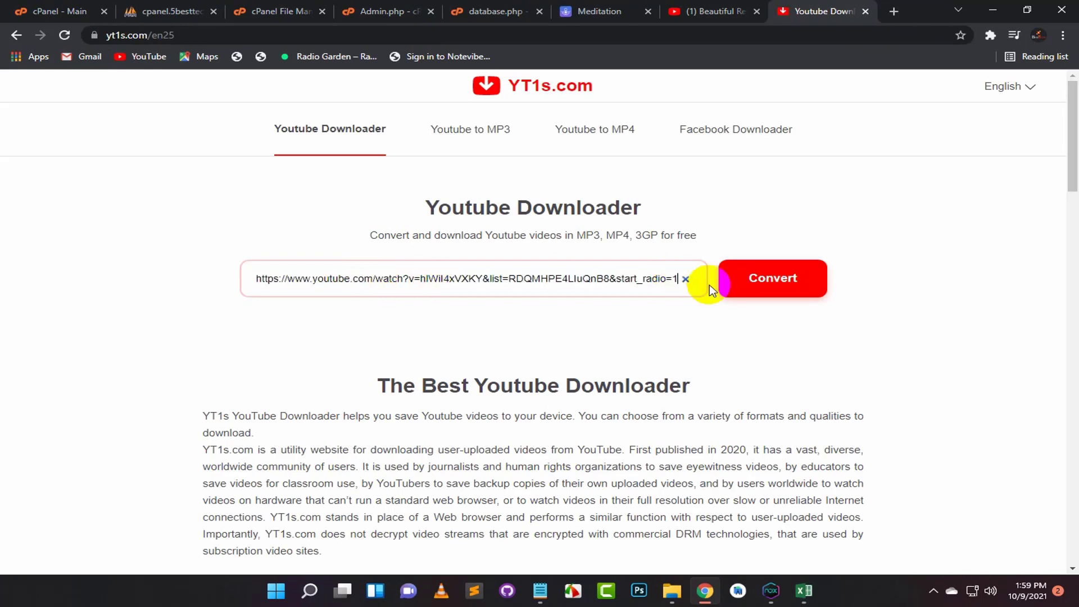
pyautogui.click(757, 288)
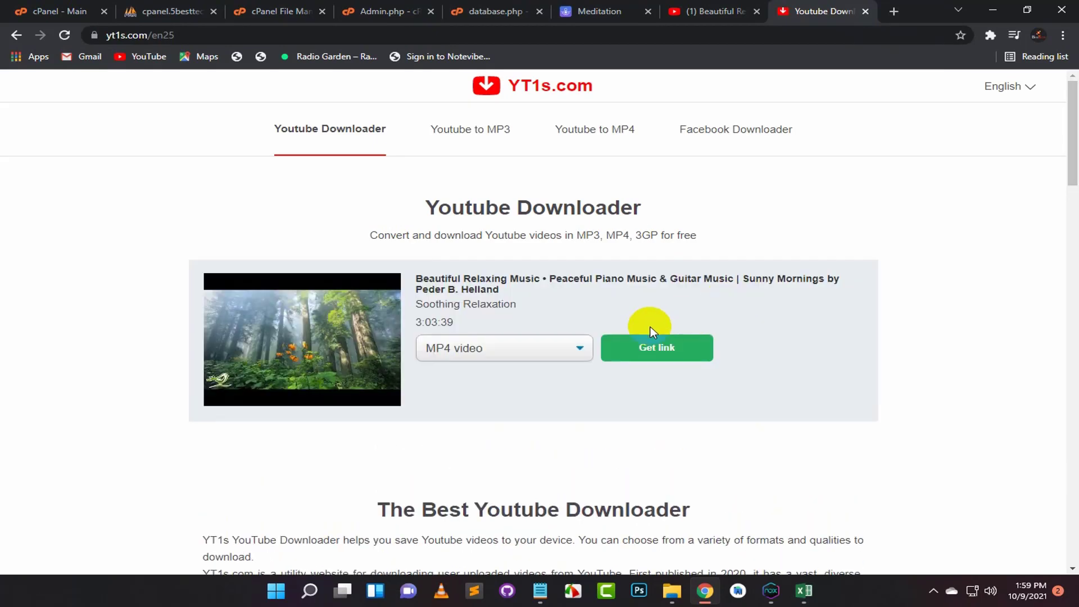
pyautogui.click(510, 348)
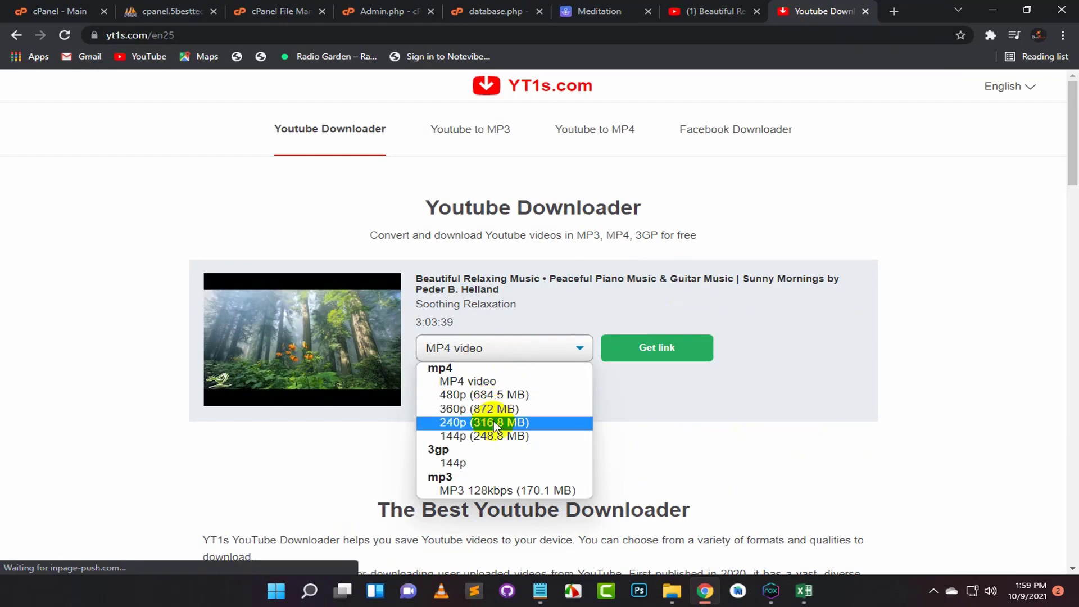
pyautogui.click(505, 490)
# Step: Get the MP3 link and download the track, closing the pop-up advert tabs
pyautogui.click(666, 351)
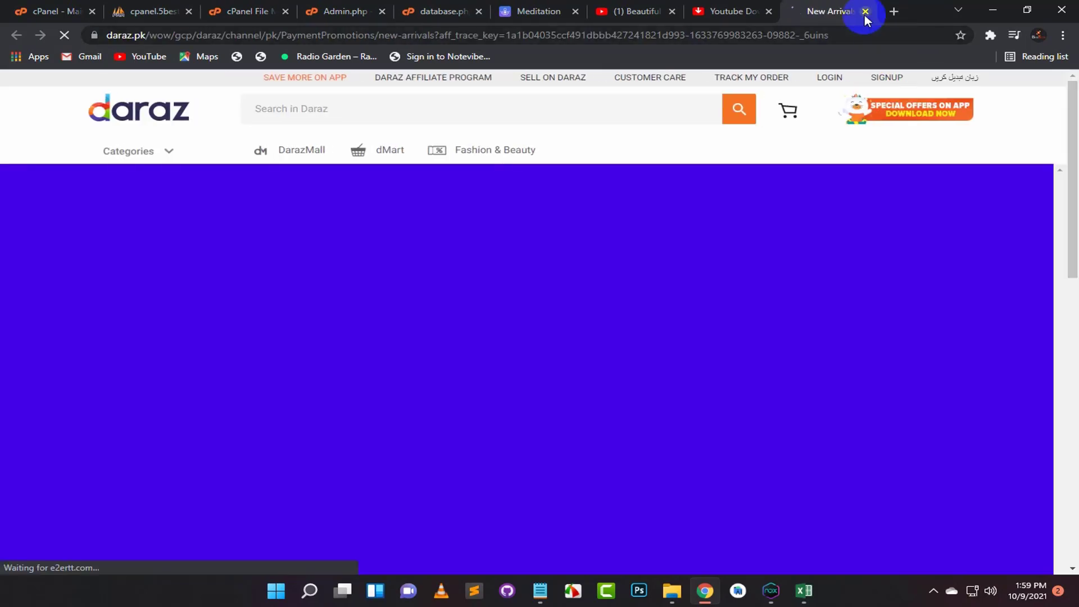
pyautogui.click(865, 11)
pyautogui.click(656, 349)
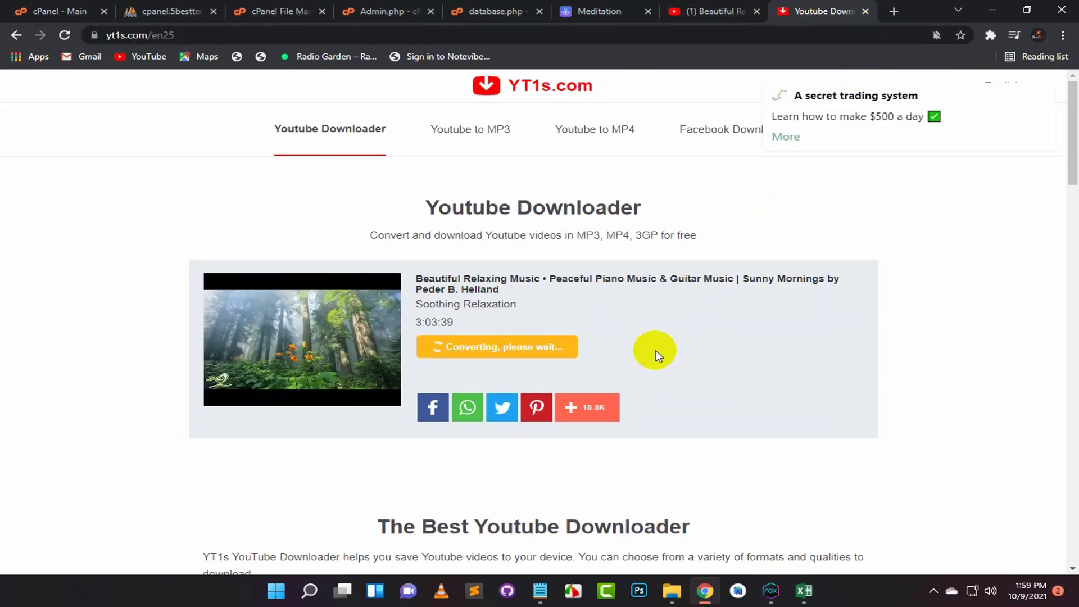
pyautogui.click(497, 339)
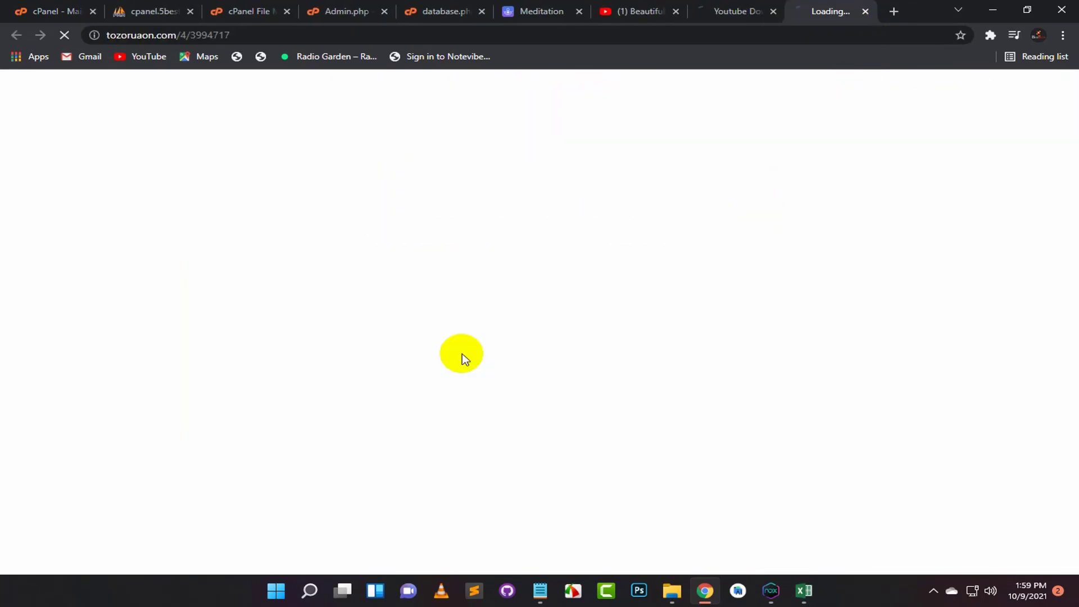
pyautogui.click(865, 11)
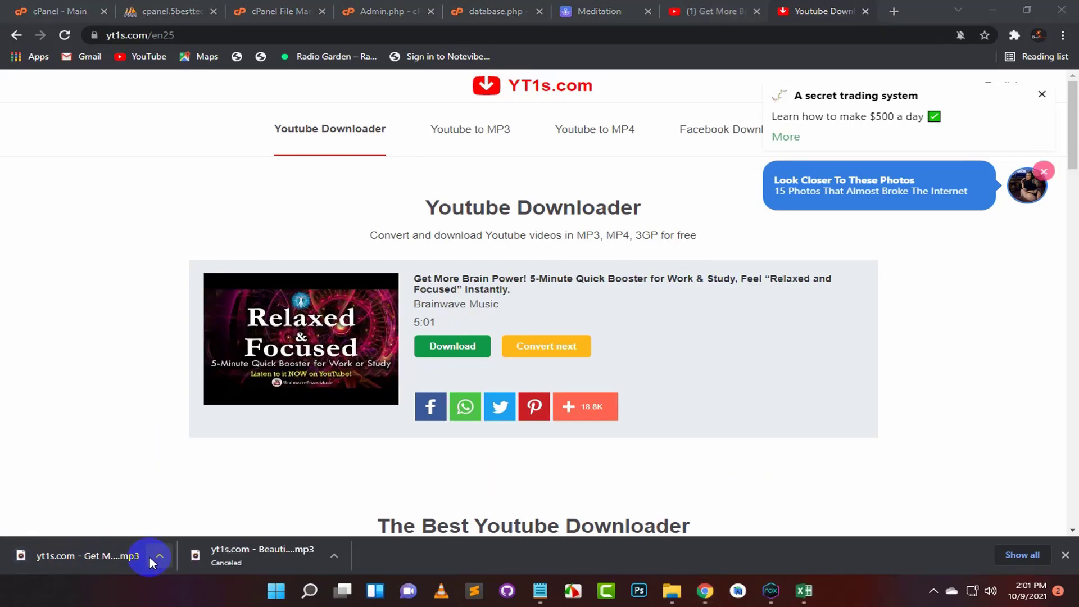
# Step: Show the downloaded MP3 in the Downloads folder, then minimize that window
pyautogui.click(158, 556)
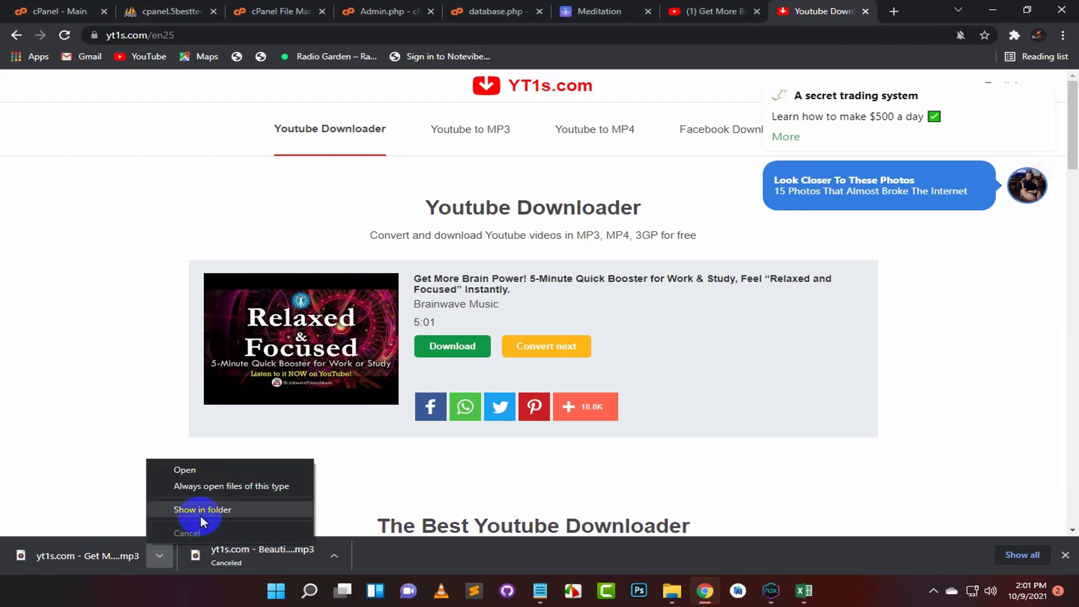
pyautogui.click(192, 511)
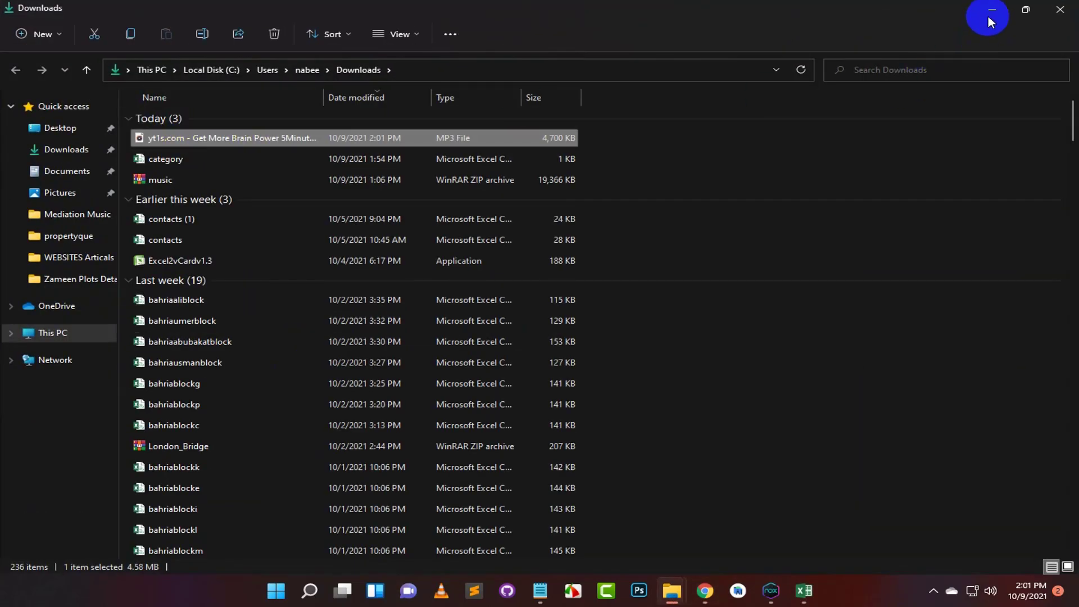
pyautogui.click(989, 14)
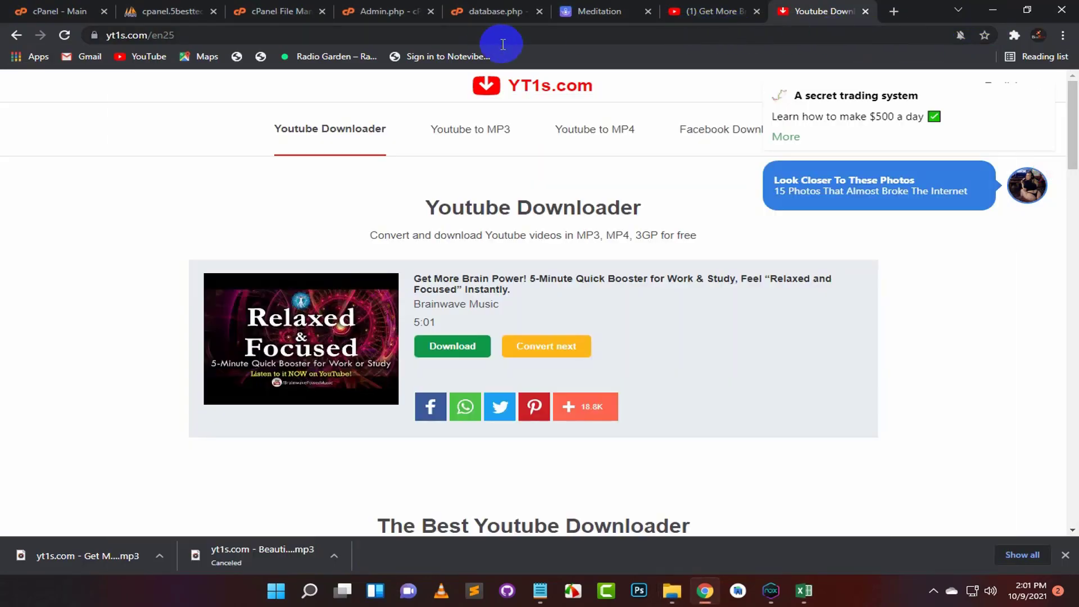
# Step: Copy 'Brainwave Music' from the YouTube video's title
pyautogui.click(579, 21)
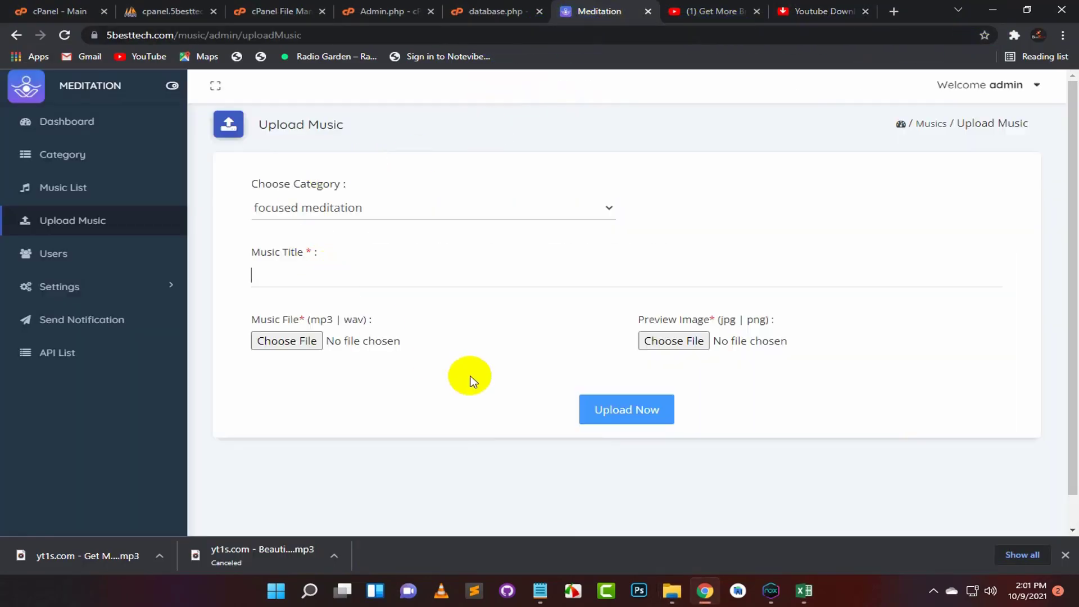
pyautogui.click(803, 17)
pyautogui.click(712, 11)
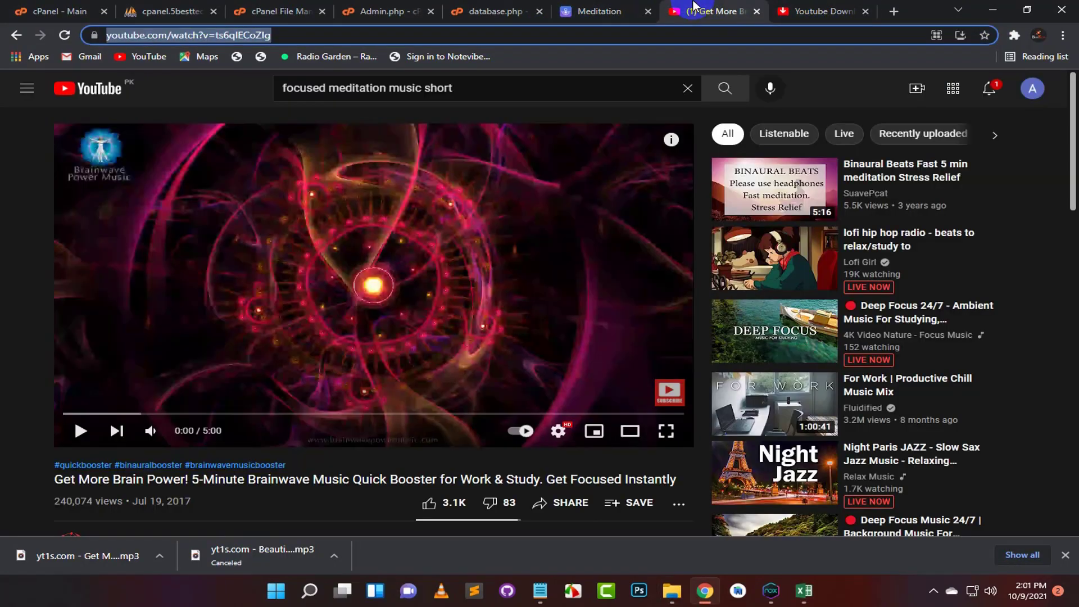
pyautogui.scroll(-1, 185, 447)
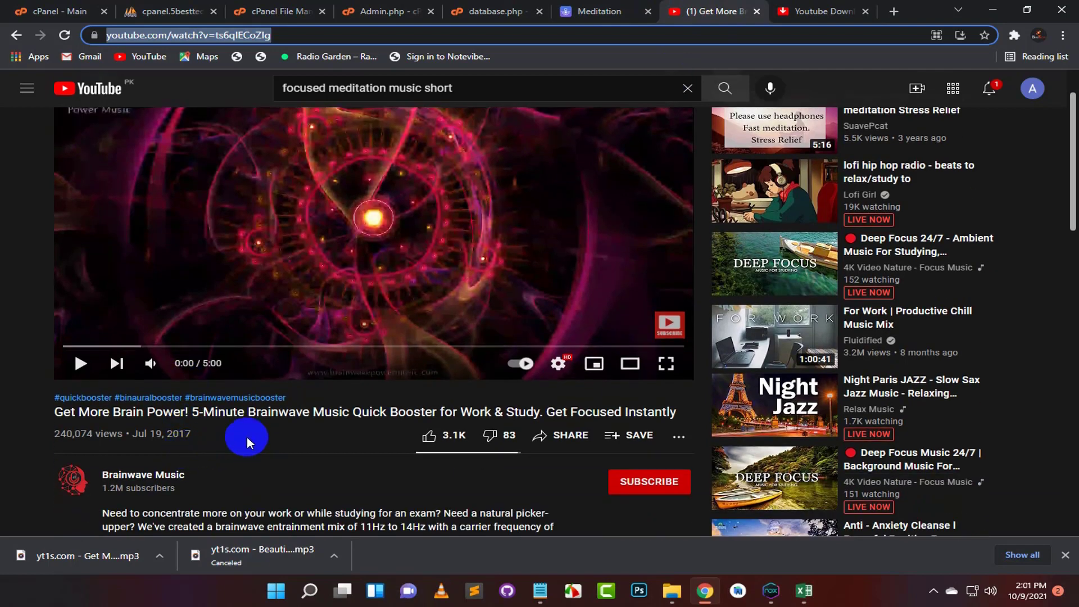
pyautogui.moveTo(248, 413); pyautogui.dragTo(348, 414)
pyautogui.hotkey('ctrl', 'c')
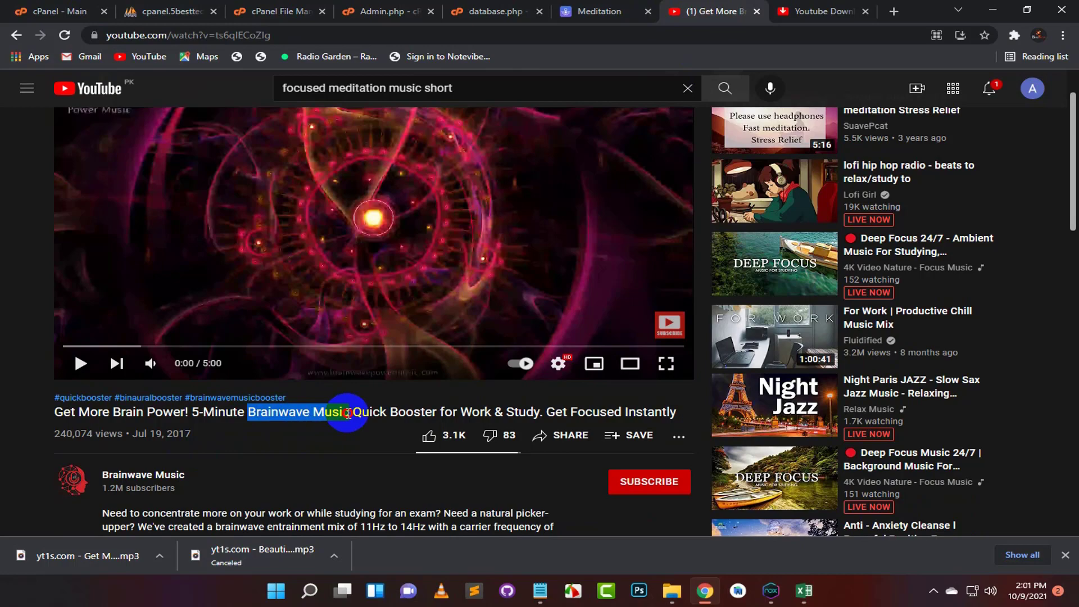
# Step: Paste 'Brainwave Music' into the upload form's Music Title field
pyautogui.click(992, 9)
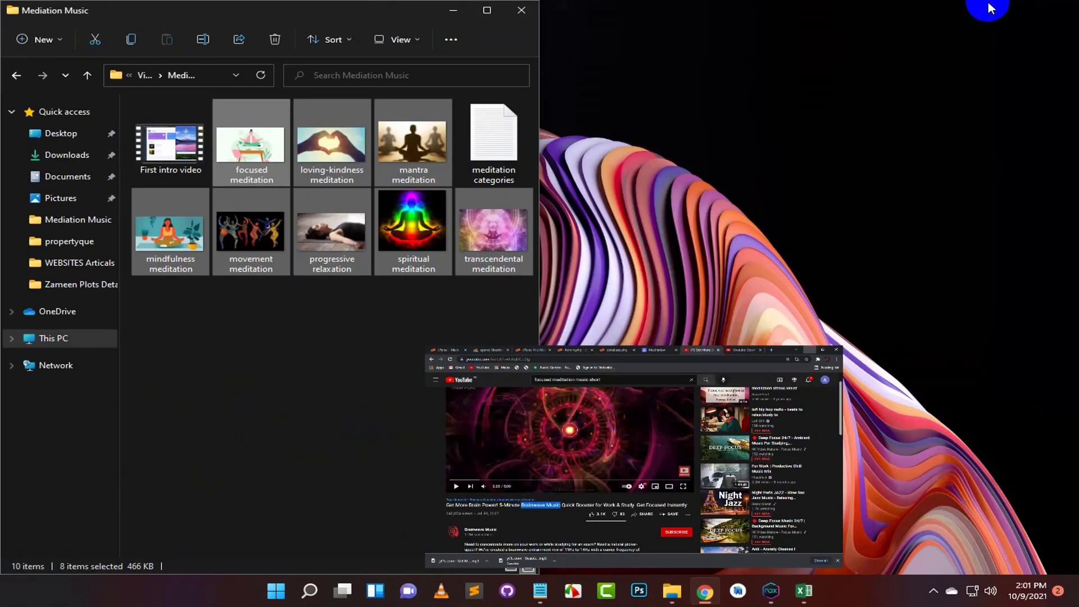
pyautogui.click(703, 589)
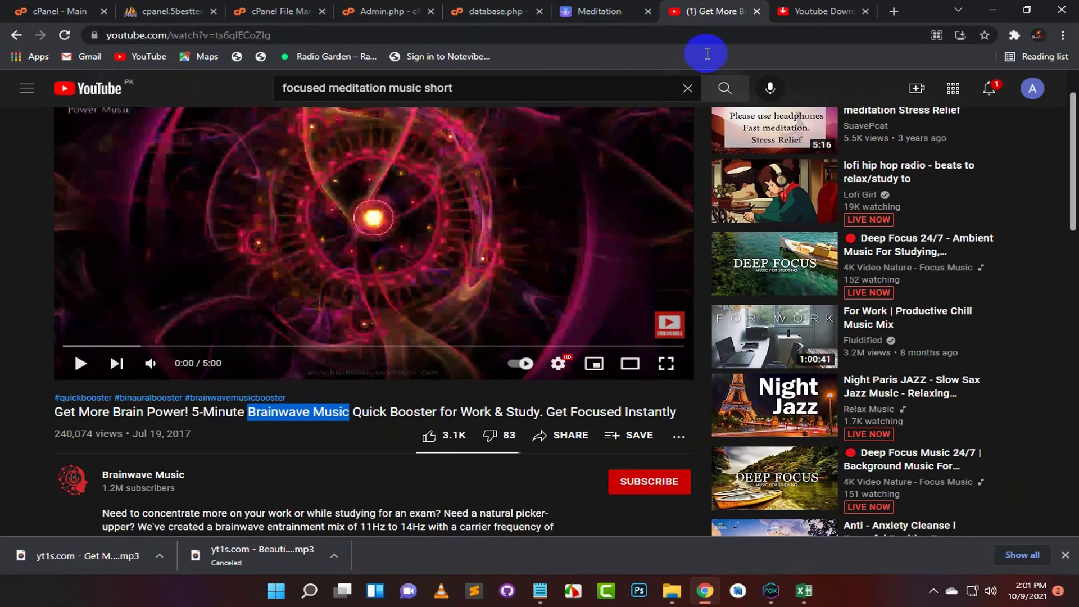
pyautogui.click(641, 17)
pyautogui.click(286, 273)
pyautogui.hotkey('ctrl', 'v')
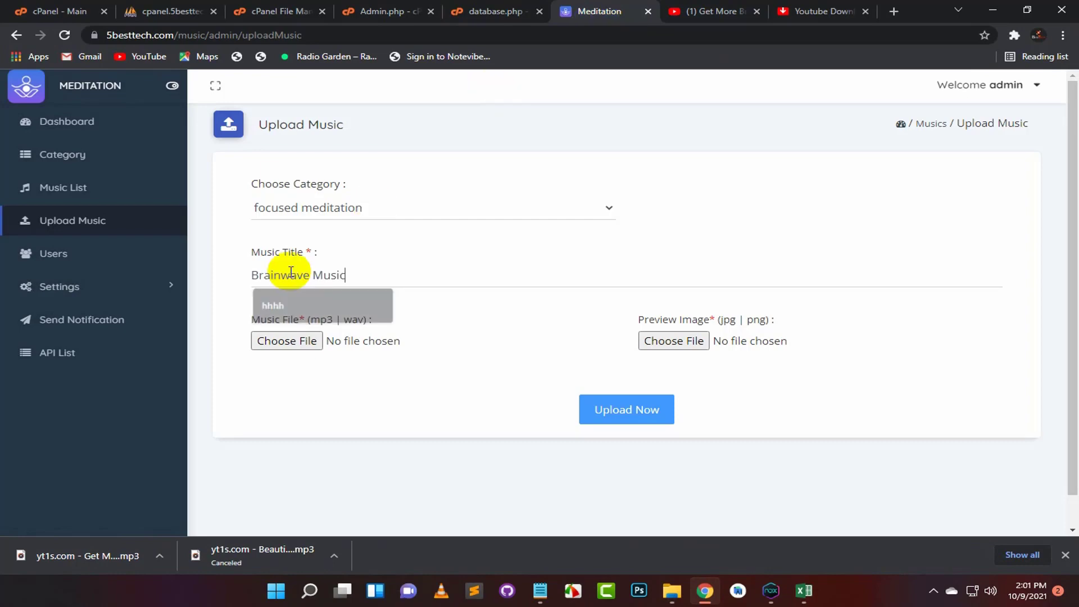
# Step: Attach the downloaded yt1s mp3 as the Music File
pyautogui.click(297, 343)
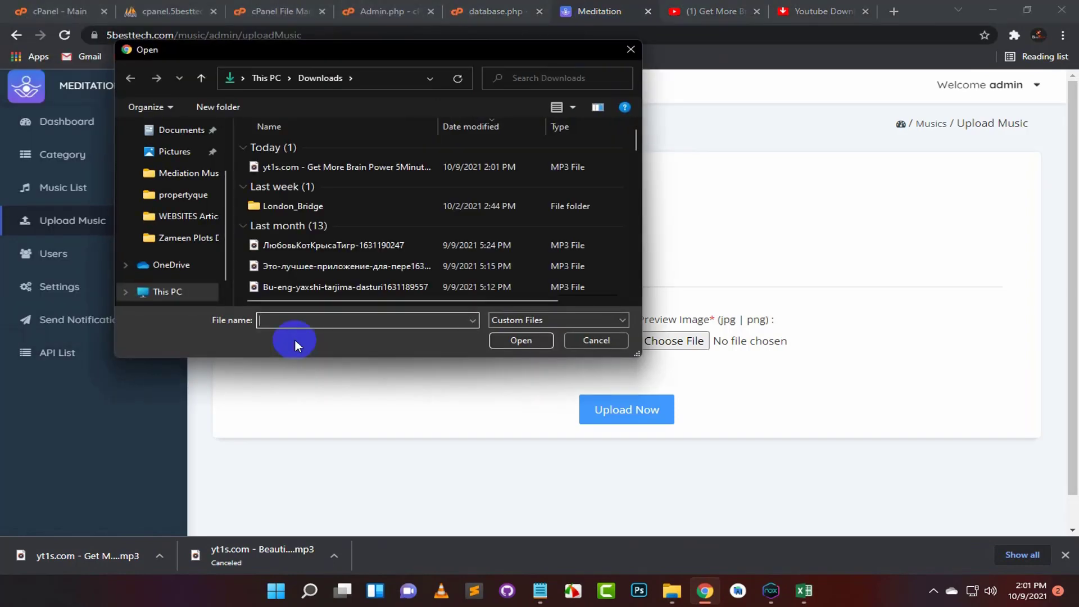
pyautogui.click(301, 167)
pyautogui.click(521, 341)
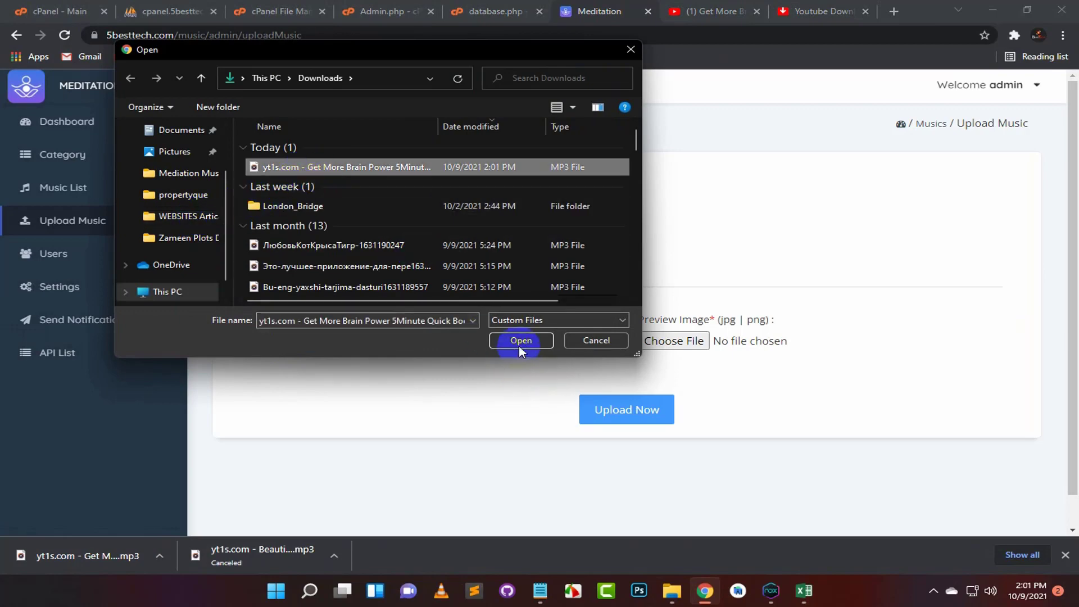
# Step: Set download (1).jpg from Pictures as the Preview Image and submit with Upload Now
pyautogui.click(670, 344)
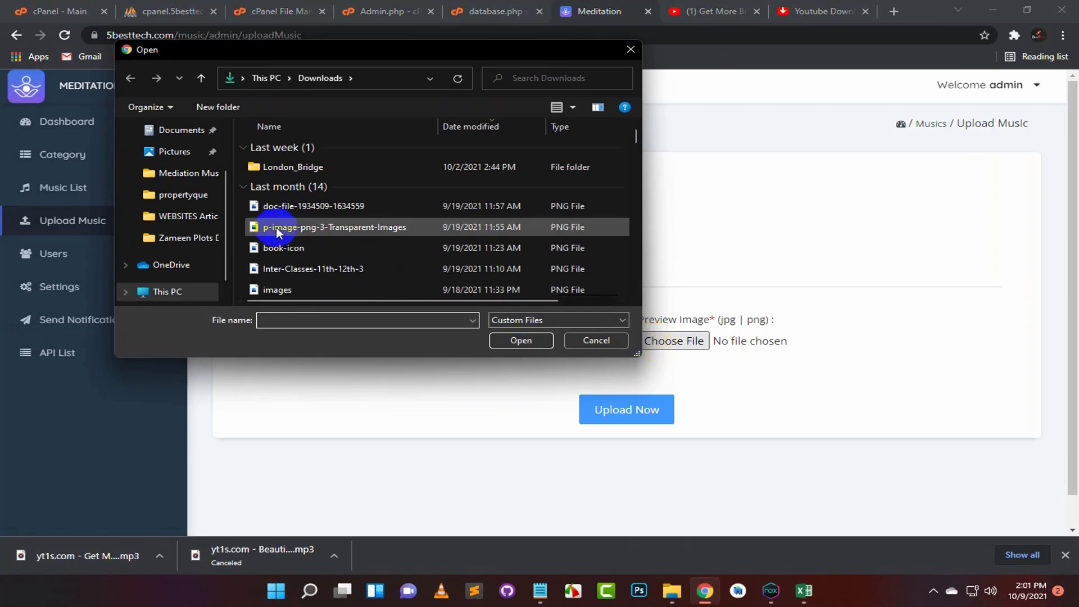
pyautogui.scroll(1, 176, 173)
pyautogui.scroll(-1, 171, 197)
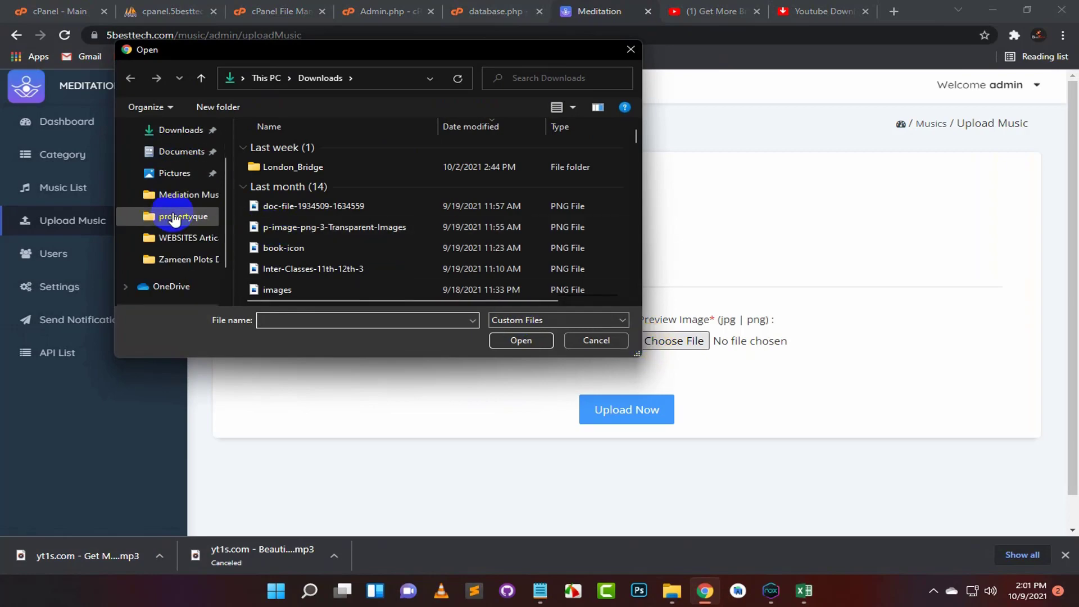
pyautogui.scroll(2, 189, 272)
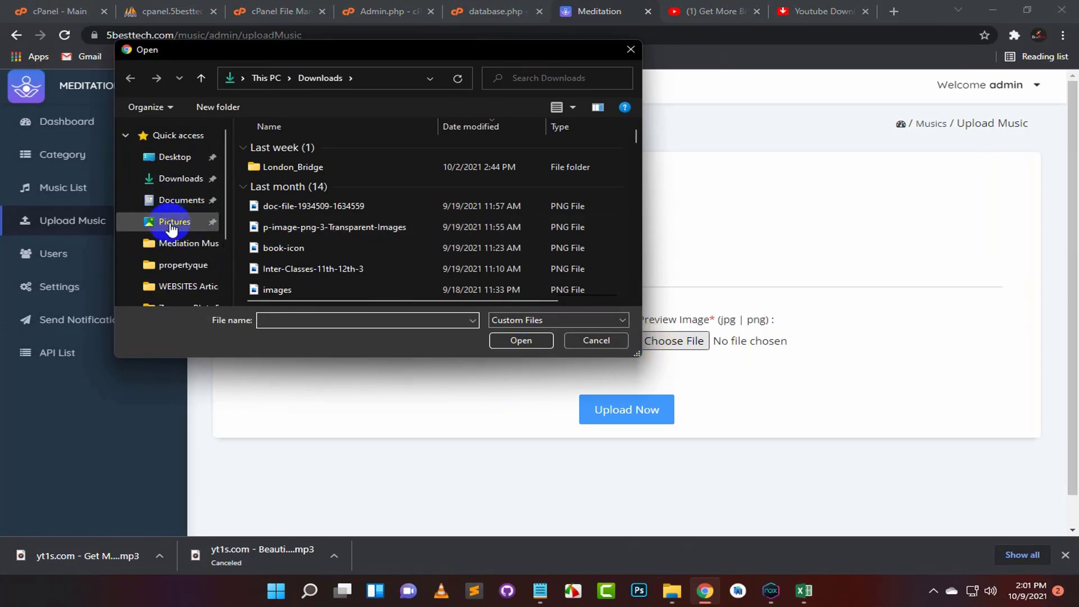
pyautogui.click(175, 138)
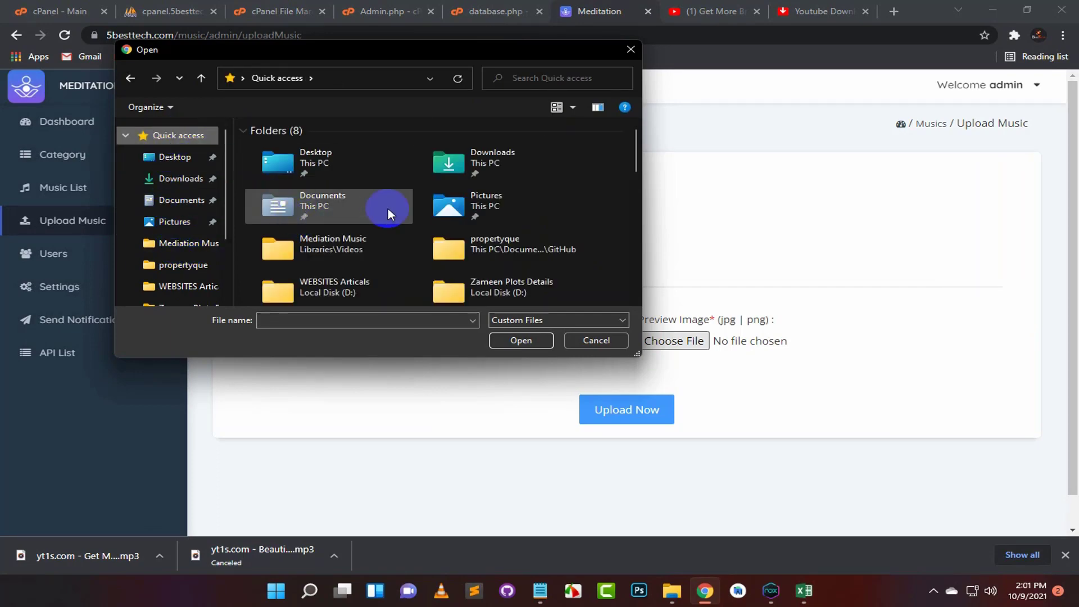
pyautogui.doubleClick(462, 211)
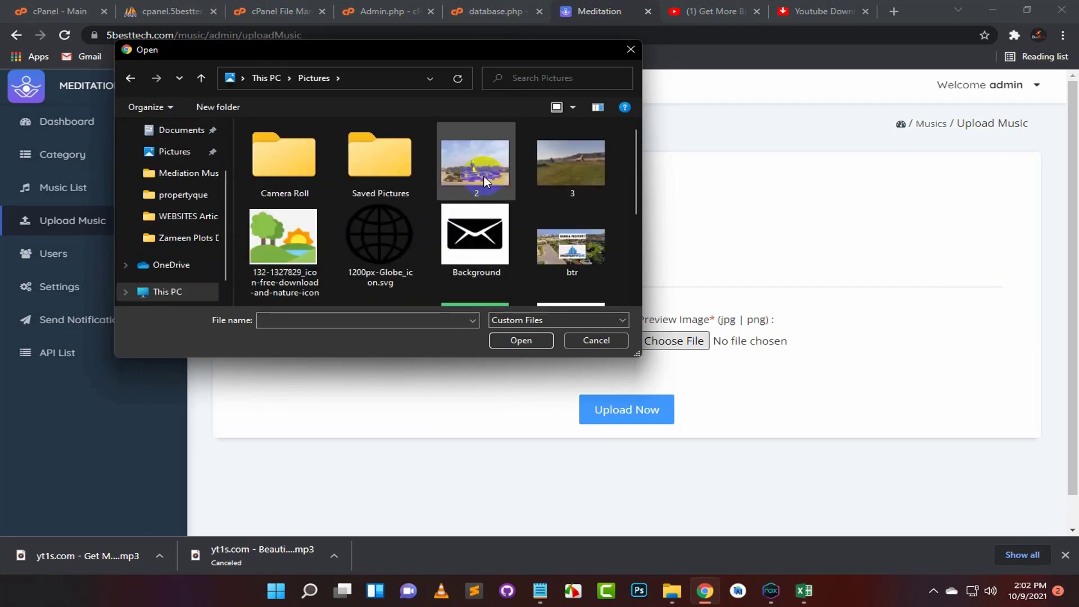
pyautogui.scroll(-5, 481, 164)
pyautogui.click(385, 166)
pyautogui.click(514, 340)
pyautogui.click(616, 427)
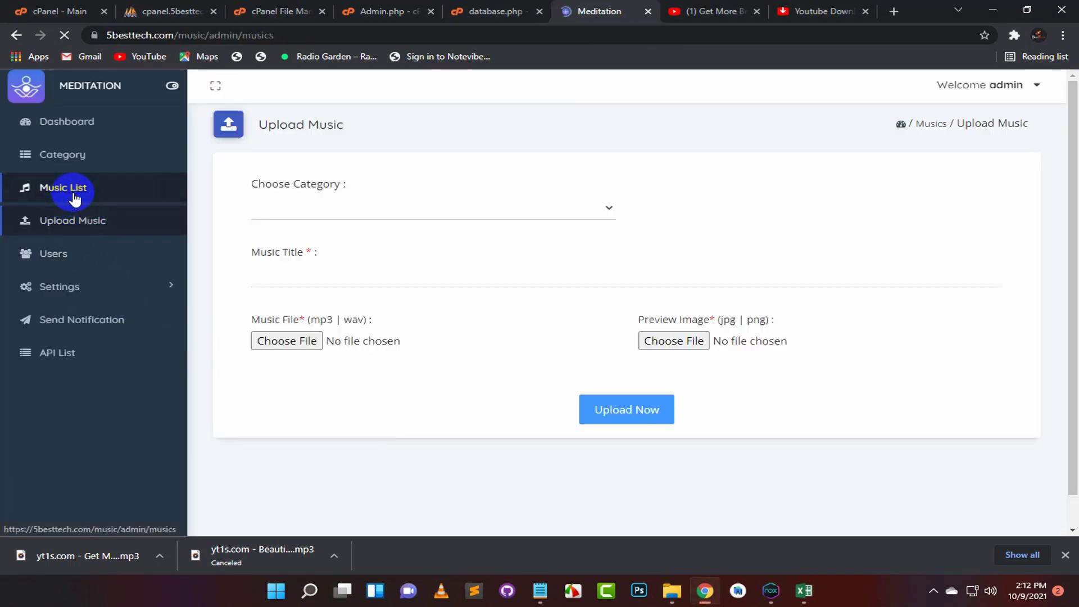
# Step: Check that Brainwave Music (05:00, 4.59 MB) appears in the Music List under focused meditation
pyautogui.scroll(-3, 606, 301)
pyautogui.scroll(2, 416, 337)
pyautogui.scroll(-1, 366, 348)
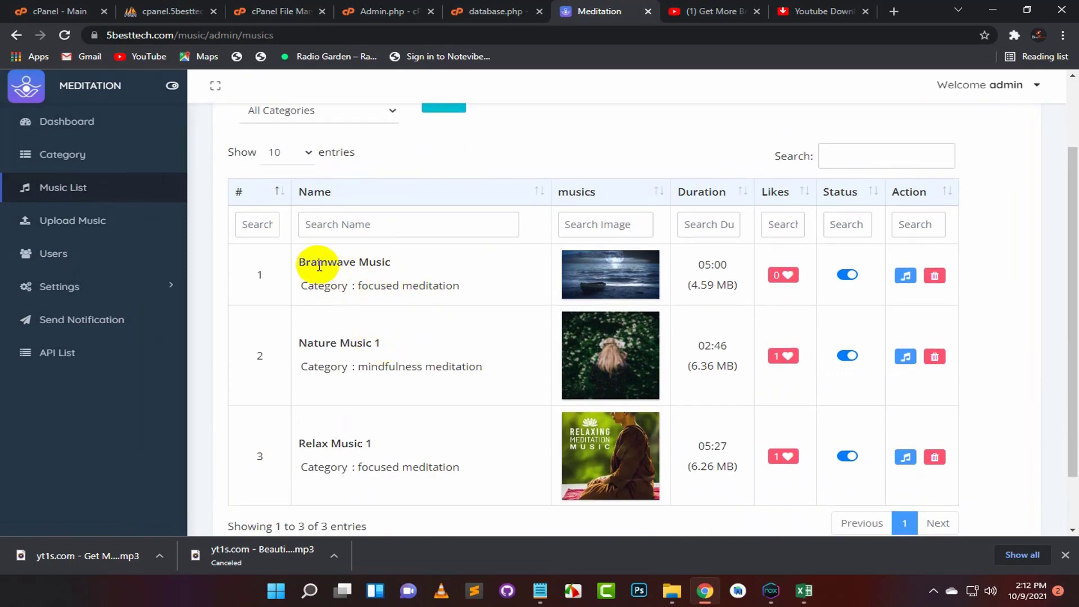
pyautogui.moveTo(299, 262); pyautogui.dragTo(398, 264)
# Step: Bring the Meditation app in NoxPlayer to the front
pyautogui.click(419, 277)
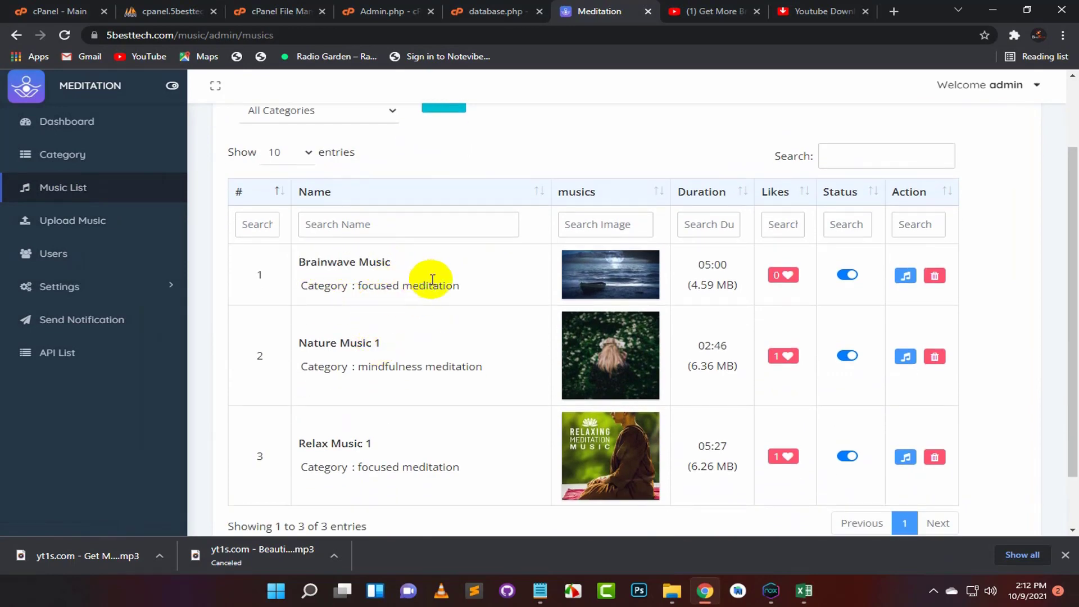
pyautogui.click(770, 590)
pyautogui.moveTo(788, 396)
pyautogui.mouseDown()
pyautogui.moveTo(809, 386)
pyautogui.moveTo(819, 337)
pyautogui.moveTo(794, 301)
pyautogui.moveTo(800, 385)
pyautogui.mouseUp()
# Step: Open the focused meditation journey from the full Journeys list
pyautogui.click(880, 529)
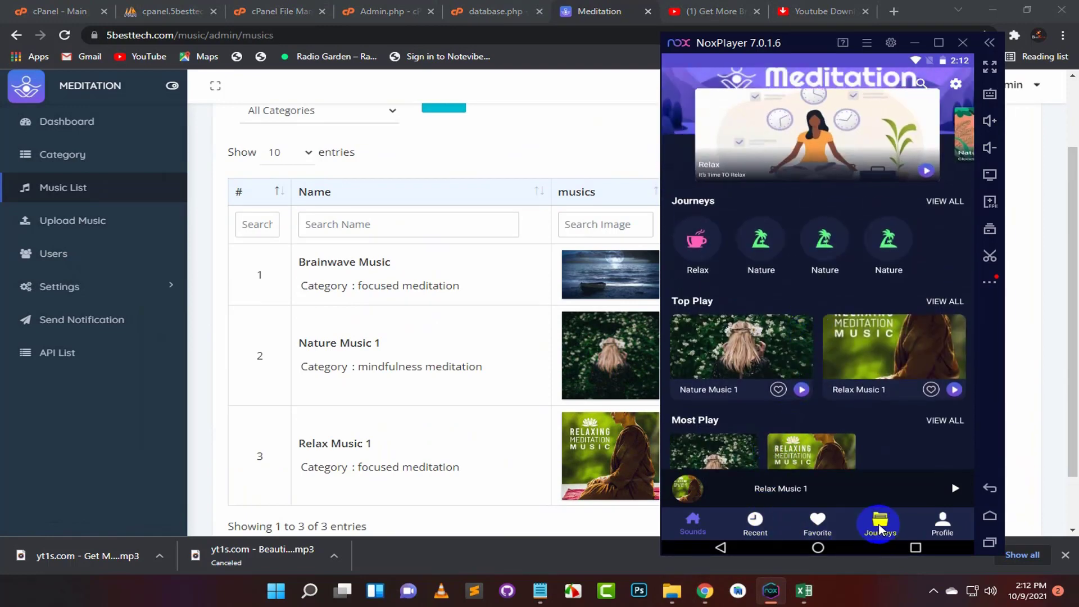
pyautogui.scroll(3, 922, 315)
pyautogui.click(943, 271)
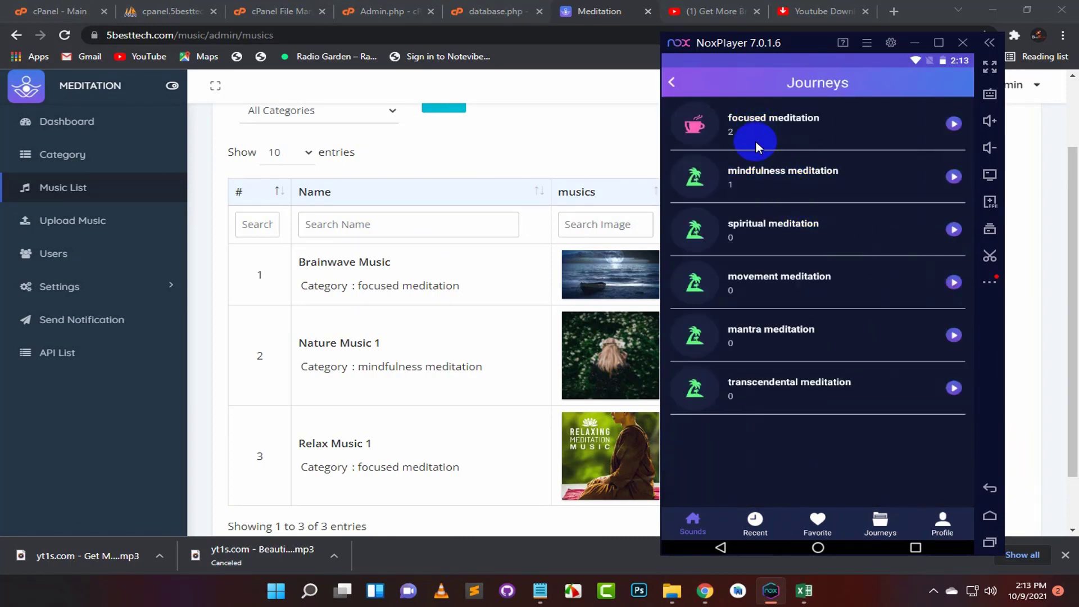
pyautogui.click(762, 182)
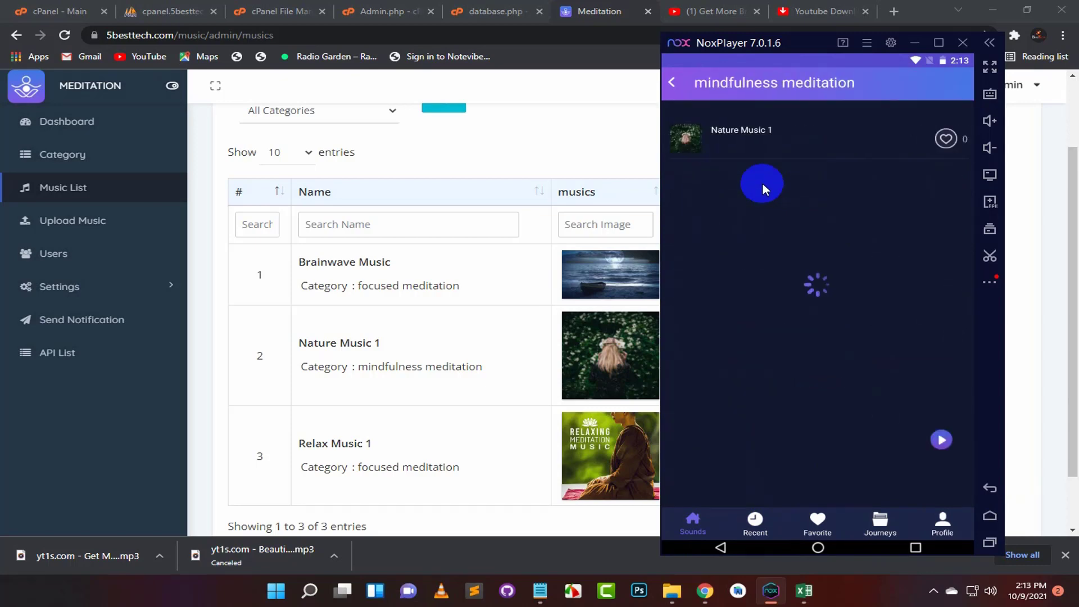
pyautogui.click(671, 82)
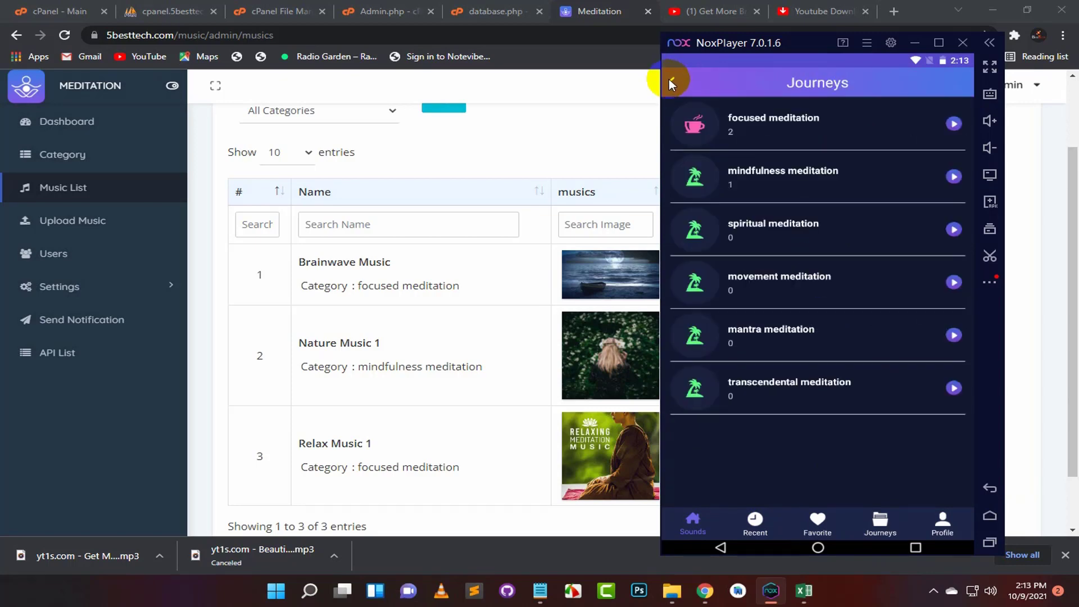
pyautogui.click(772, 130)
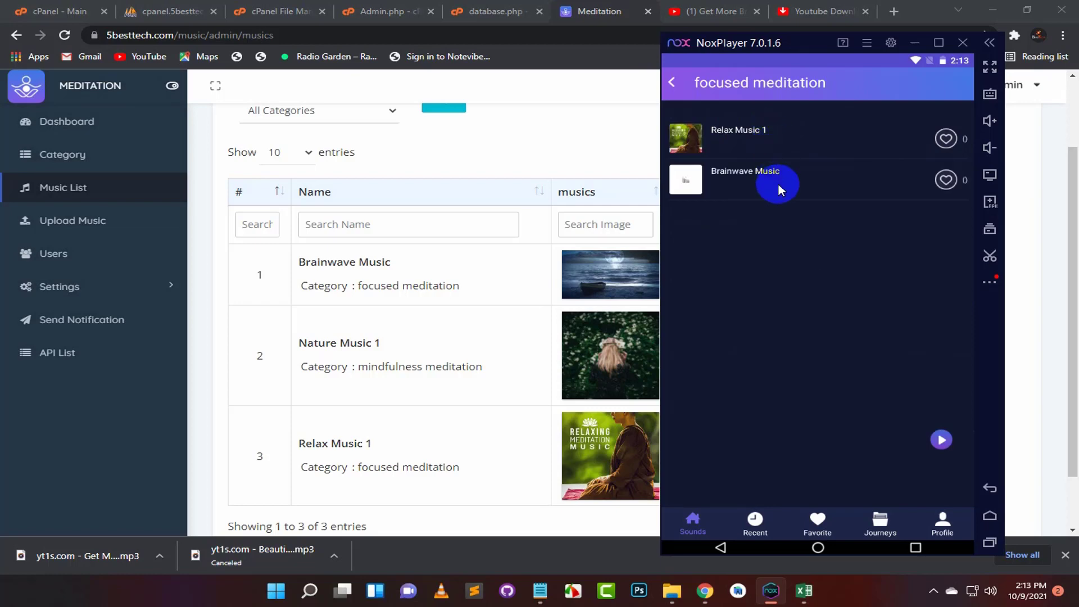
# Step: Play Brainwave Music, skip ahead to about 0:34, and pause it
pyautogui.click(748, 169)
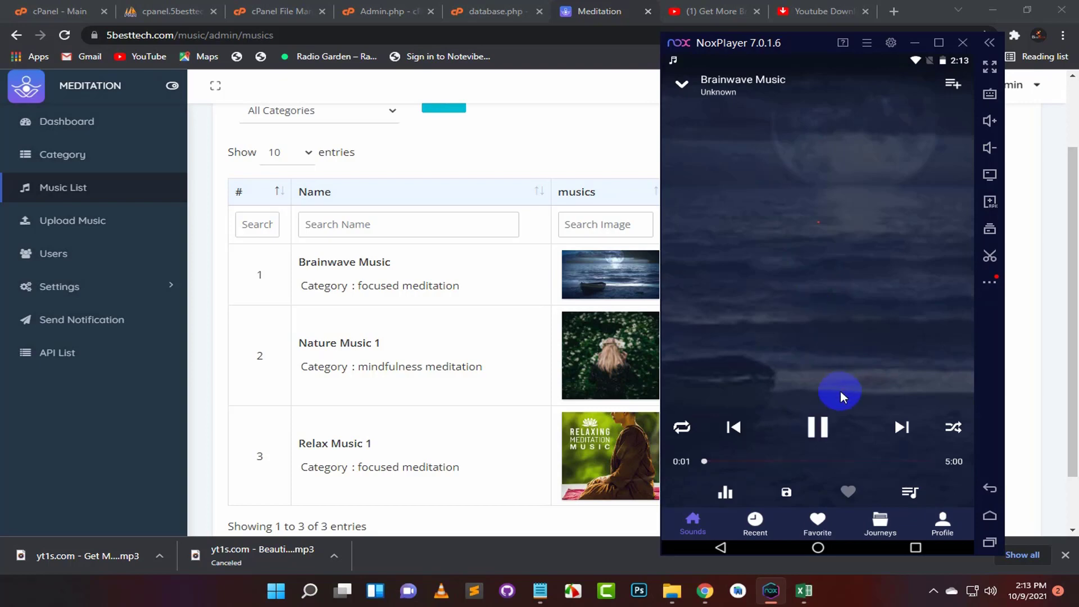
pyautogui.moveTo(704, 460); pyautogui.dragTo(730, 463)
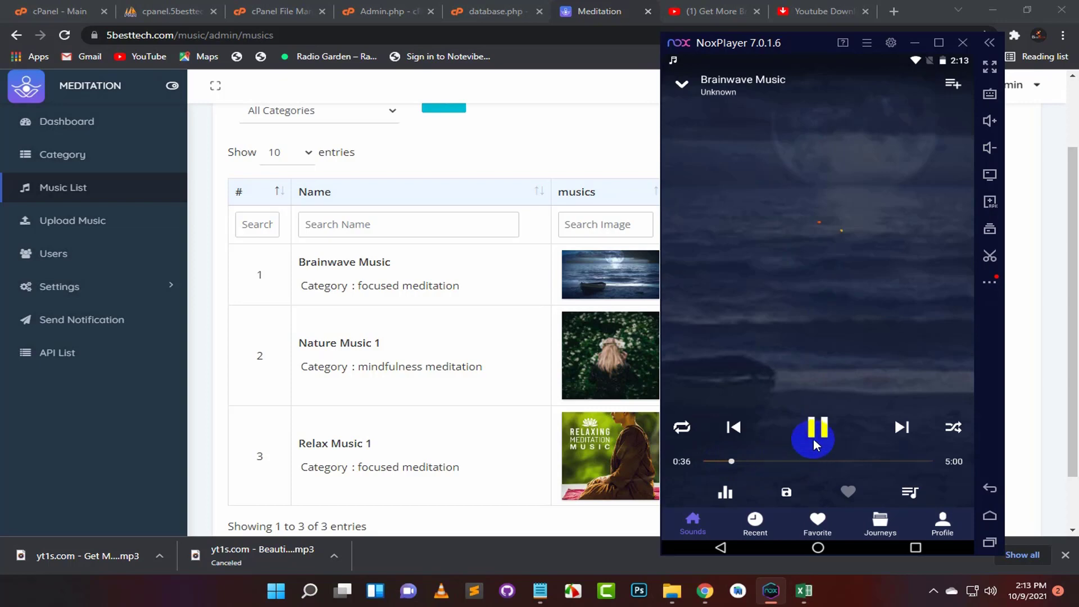
pyautogui.moveTo(814, 442); pyautogui.dragTo(822, 430)
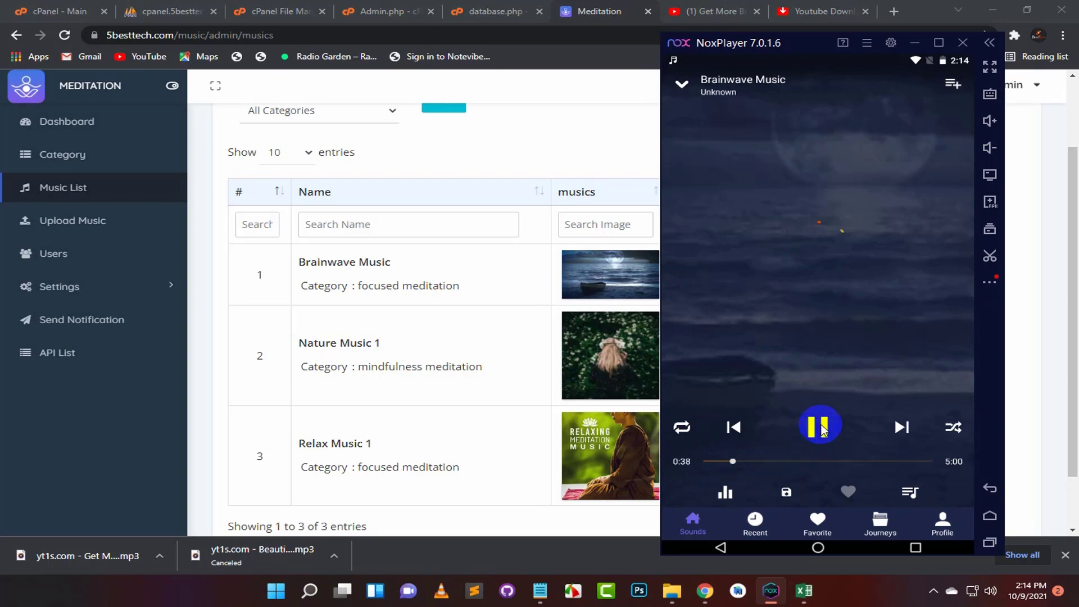
# Step: Collapse the player and view Recent Music listing Brainwave Music
pyautogui.click(687, 93)
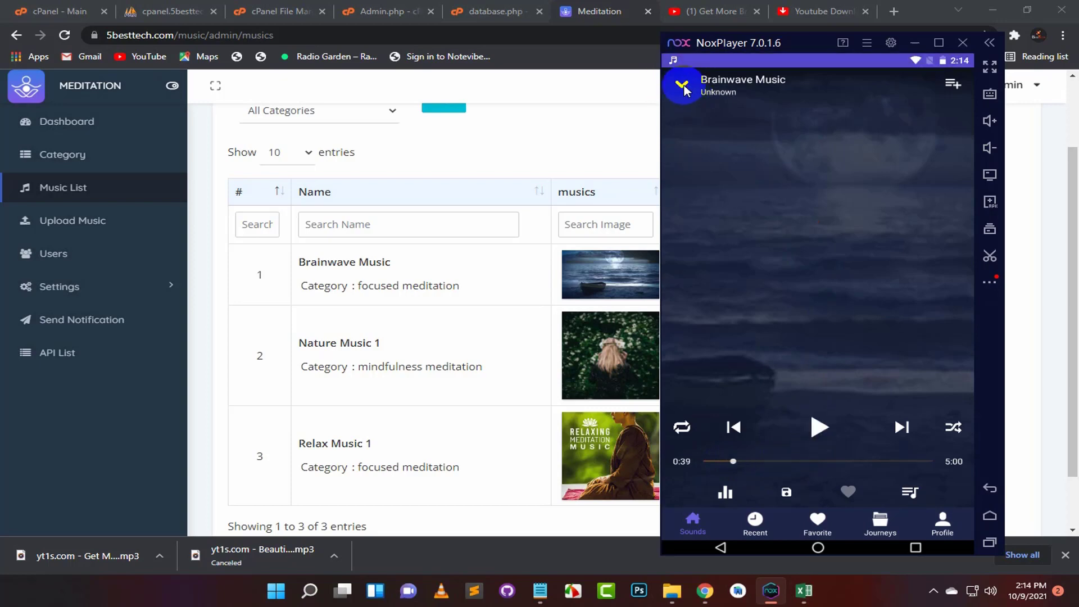
pyautogui.click(672, 83)
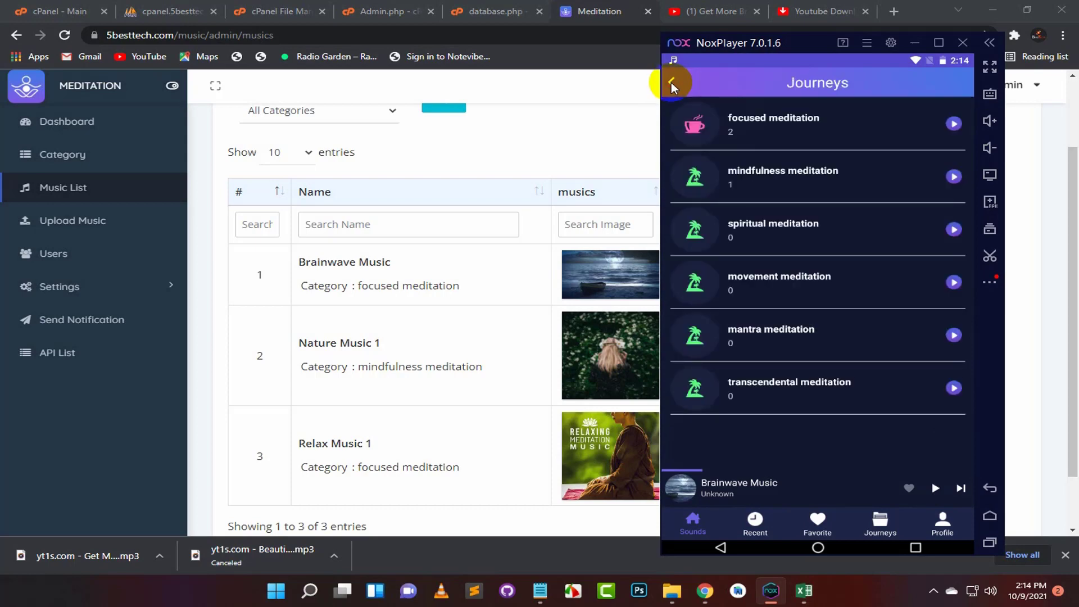
pyautogui.click(756, 525)
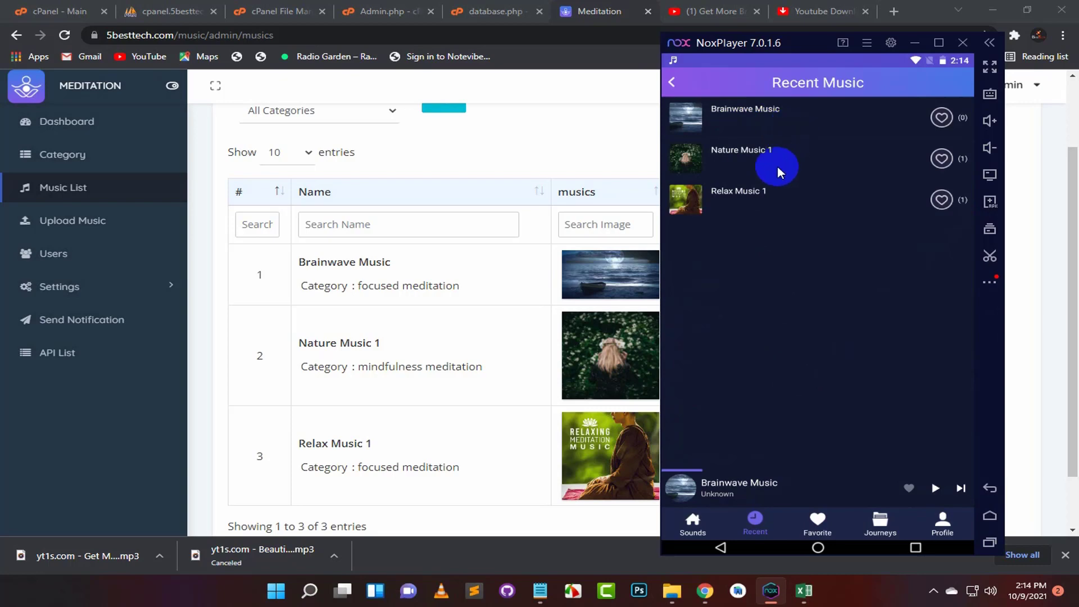
pyautogui.click(934, 590)
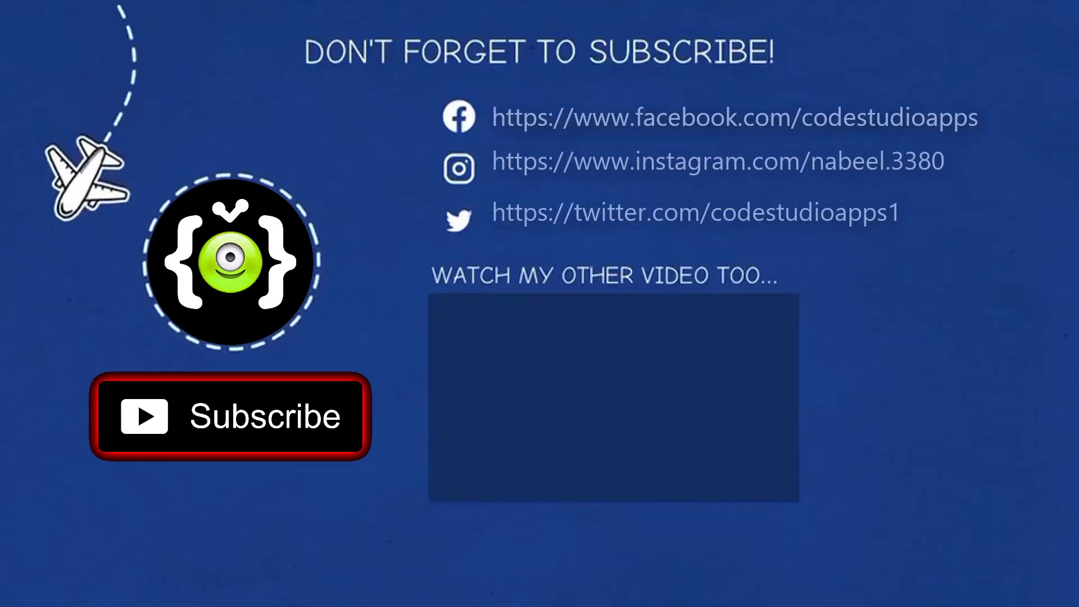